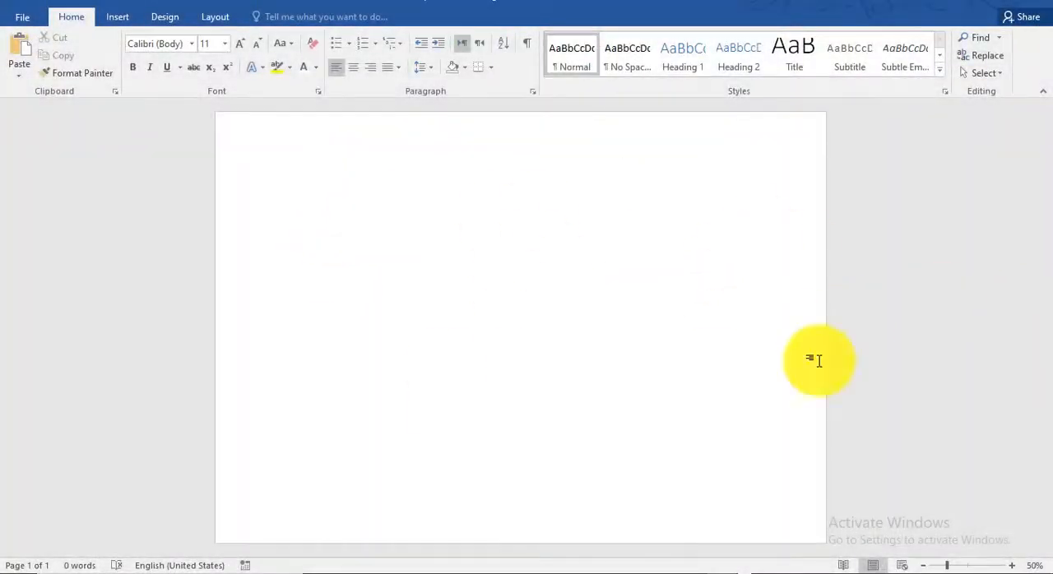
pyautogui.click(119, 17)
pyautogui.click(210, 17)
pyautogui.click(141, 59)
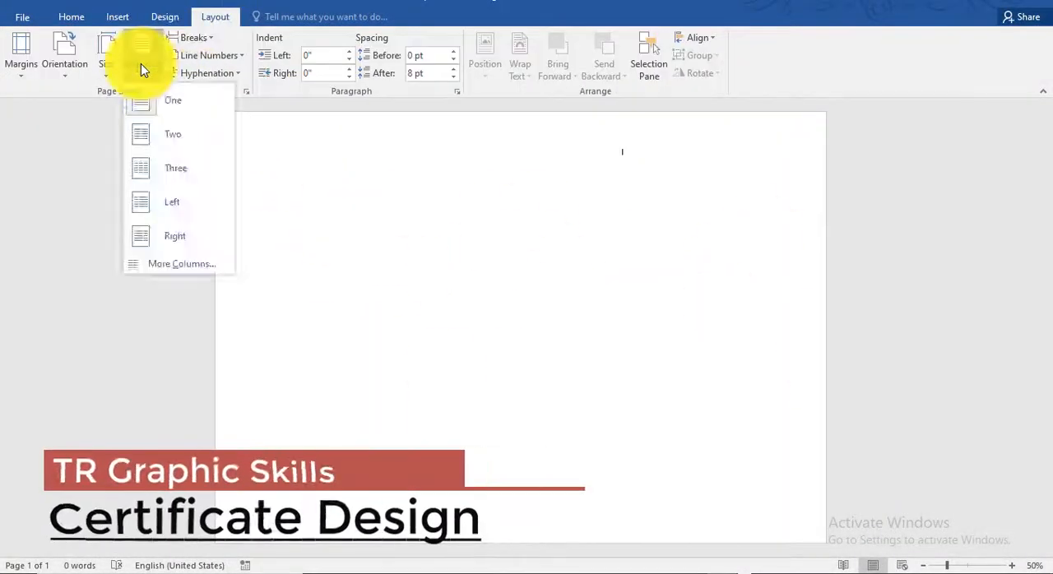
pyautogui.click(106, 60)
pyautogui.click(59, 74)
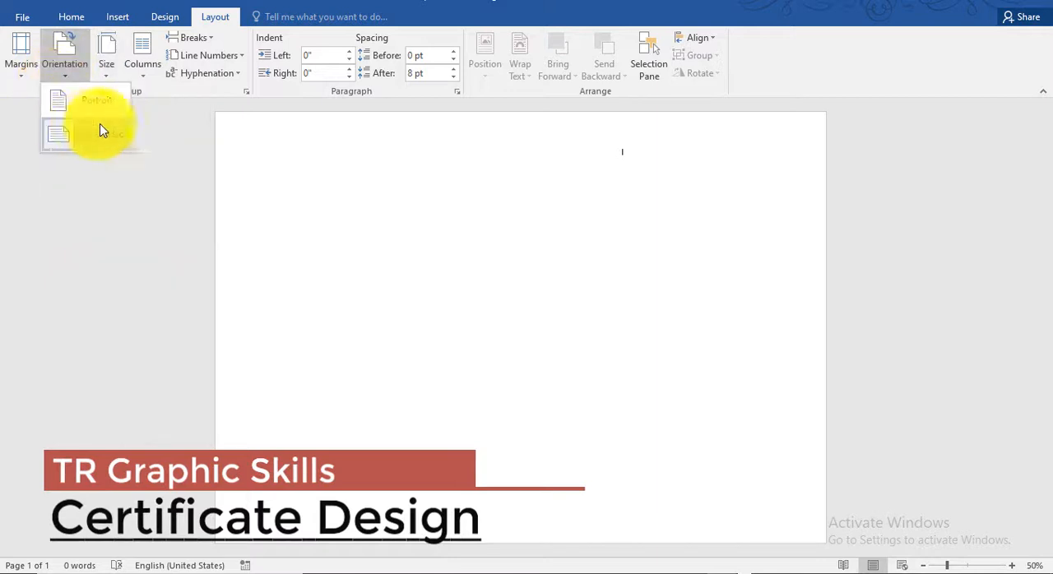
pyautogui.click(671, 277)
pyautogui.click(67, 18)
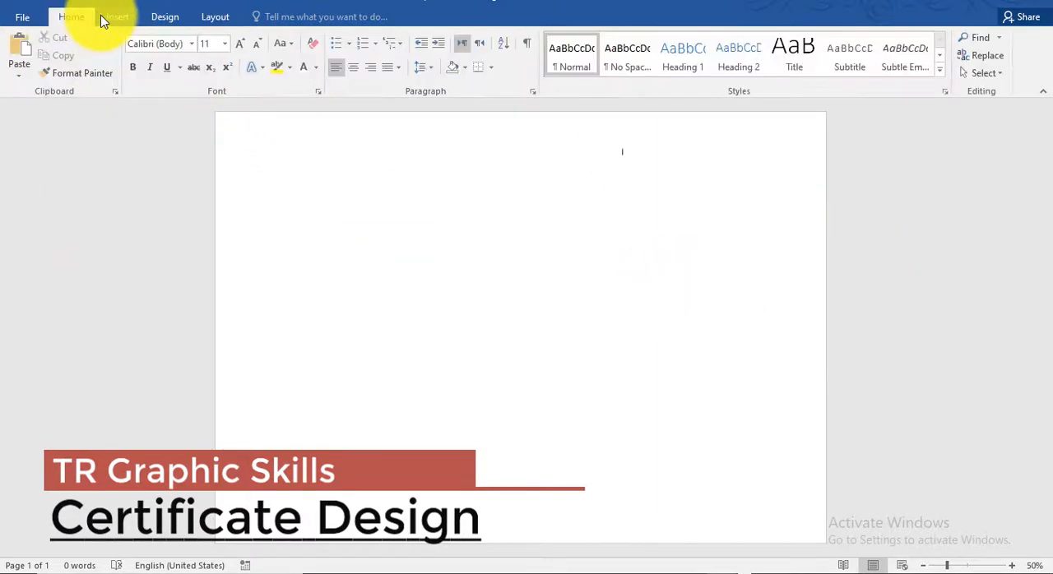
# Draw a freeform downward-pointing triangle spanning the page's top edge and enlarge it to about 5.1" high by 17.47" wide
pyautogui.click(118, 16)
pyautogui.click(212, 64)
pyautogui.click(209, 105)
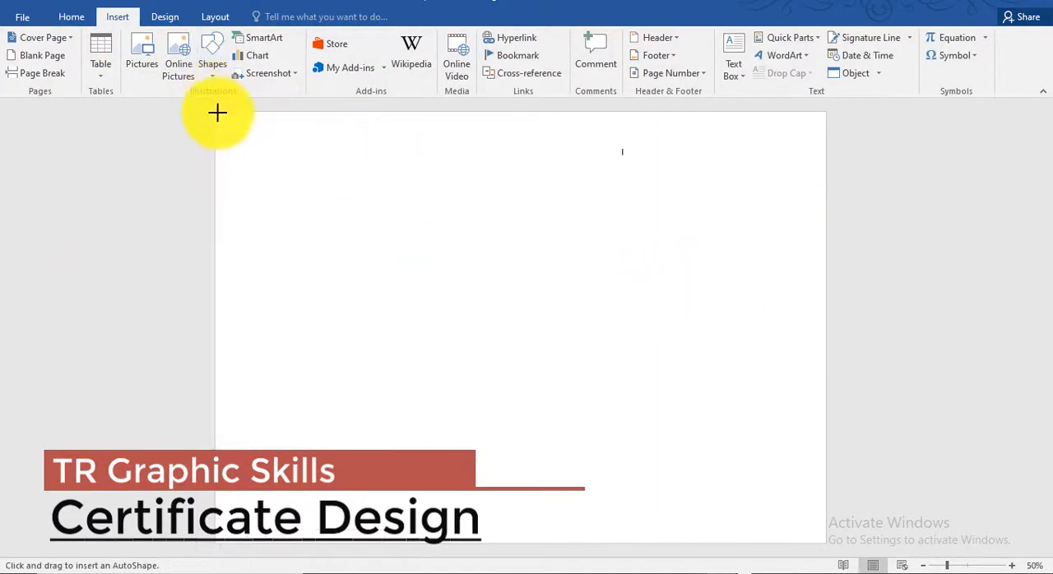
pyautogui.click(964, 565)
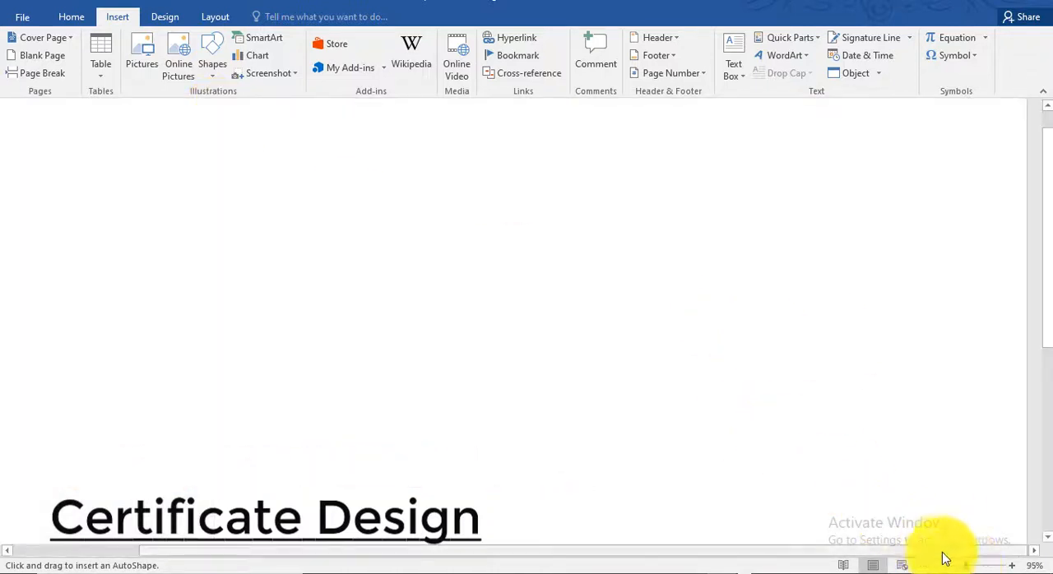
pyautogui.click(955, 566)
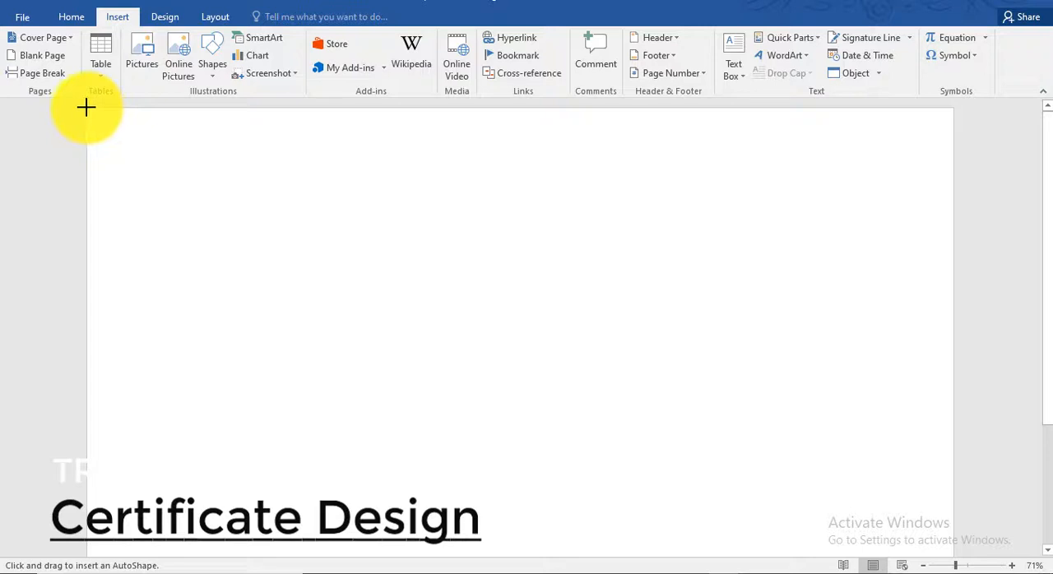
pyautogui.moveTo(87, 106)
pyautogui.mouseDown()
pyautogui.moveTo(489, 258)
pyautogui.moveTo(454, 289)
pyautogui.mouseUp()
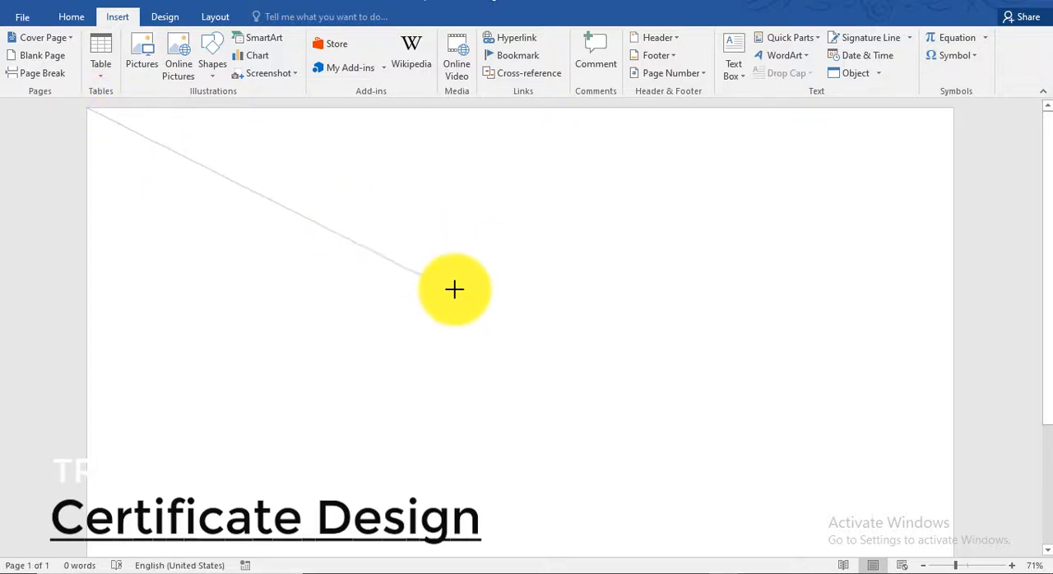
pyautogui.click(512, 327)
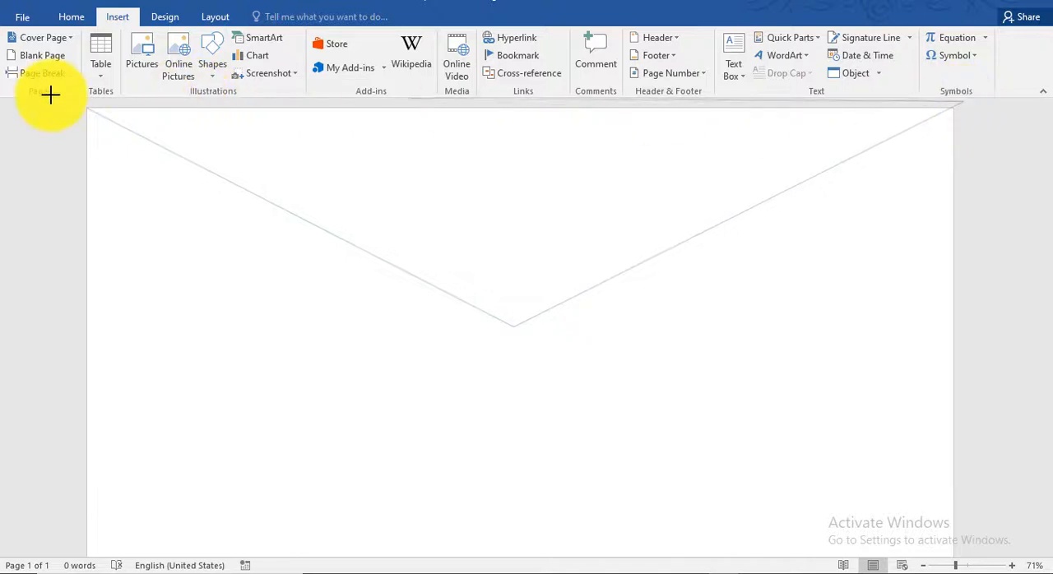
pyautogui.click(88, 107)
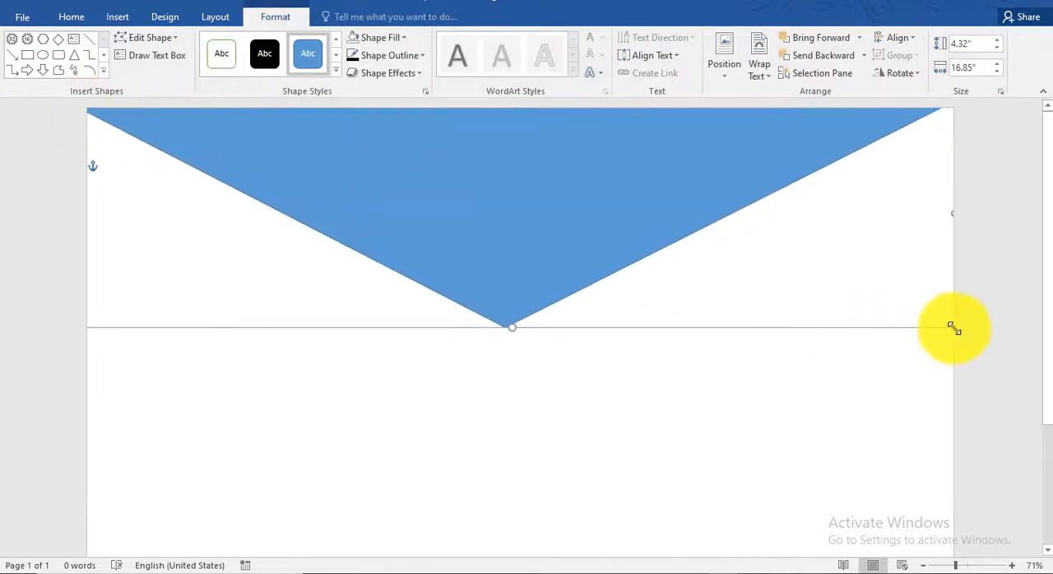
pyautogui.moveTo(951, 328); pyautogui.dragTo(987, 367)
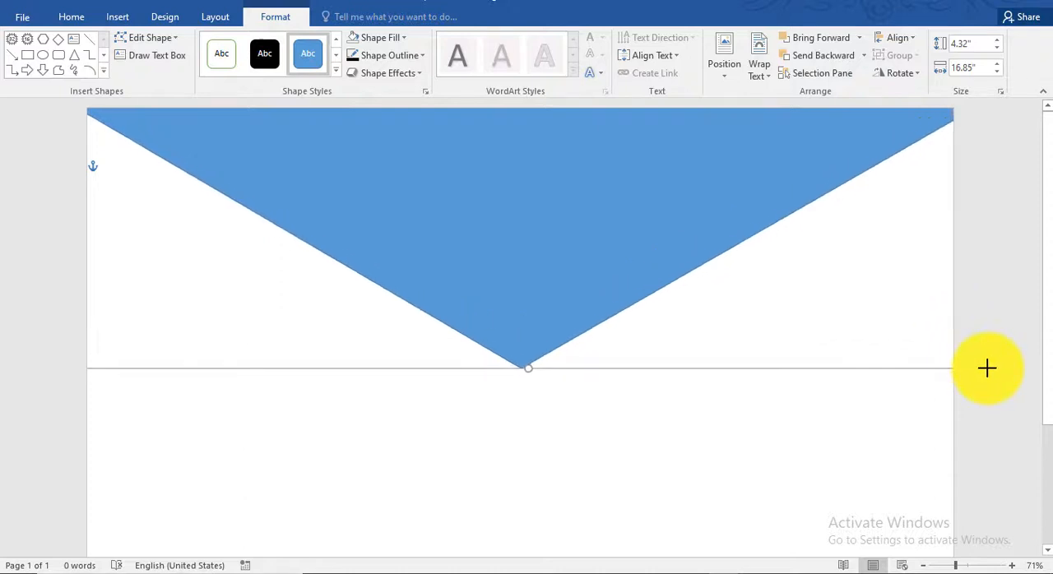
# Edit the triangle's points, making the lower tip a smooth point and widening the curve until the shape measures about 5.02" by 20.22"
pyautogui.rightClick(532, 343)
pyautogui.click(588, 158)
pyautogui.rightClick(521, 367)
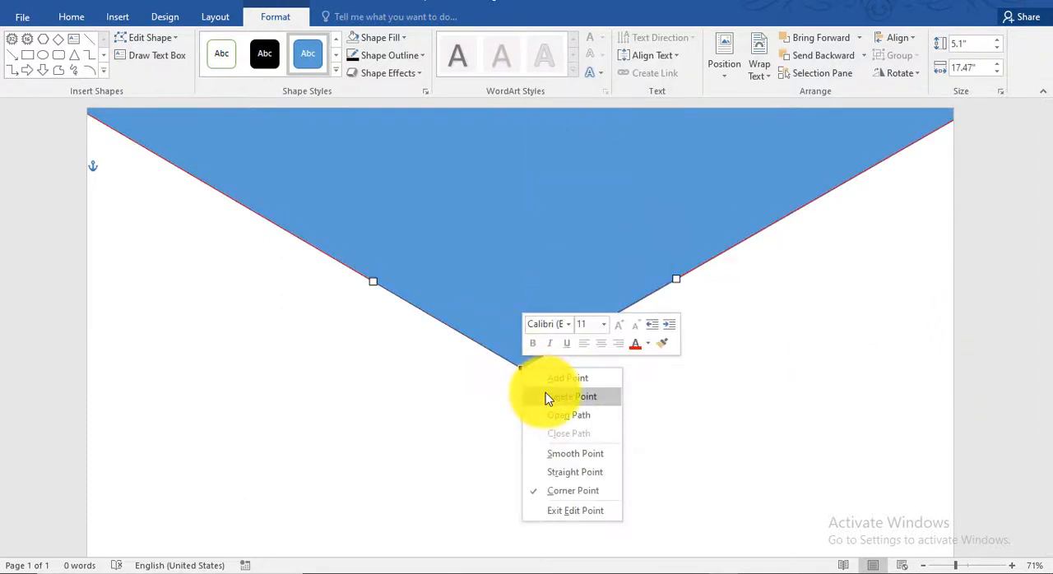
pyautogui.click(575, 453)
pyautogui.moveTo(459, 298); pyautogui.dragTo(371, 262)
pyautogui.moveTo(906, 350); pyautogui.dragTo(1039, 347)
pyautogui.moveTo(623, 278); pyautogui.dragTo(605, 263)
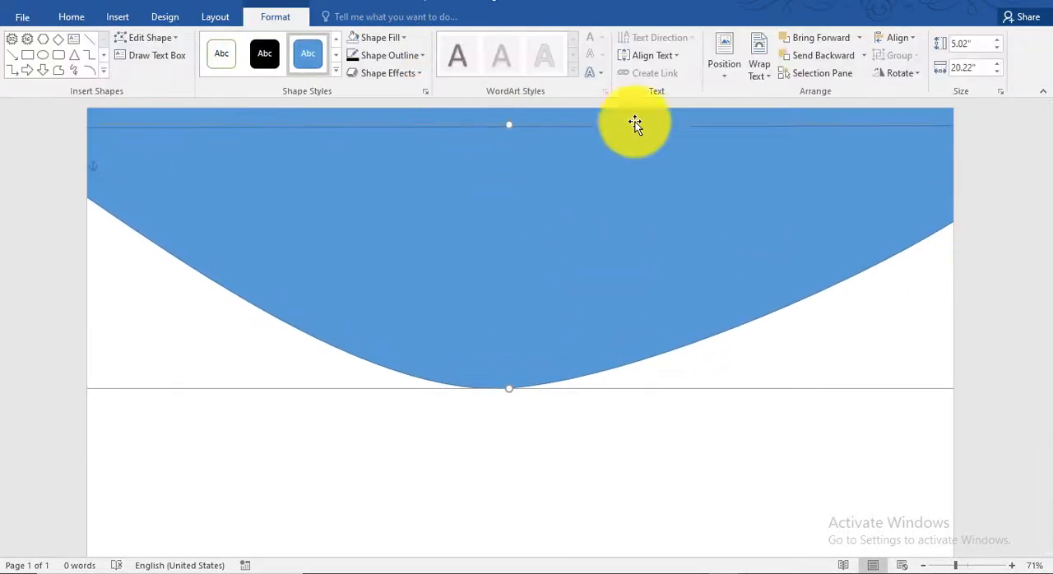
# Duplicate the curved shape twice and stack the copies behind it, each offset slightly lower to form two bands
pyautogui.moveTo(740, 285)
pyautogui.mouseDown()
pyautogui.moveTo(724, 289)
pyautogui.moveTo(719, 262)
pyautogui.moveTo(727, 297)
pyautogui.mouseUp()
pyautogui.rightClick(736, 254)
pyautogui.click(788, 413)
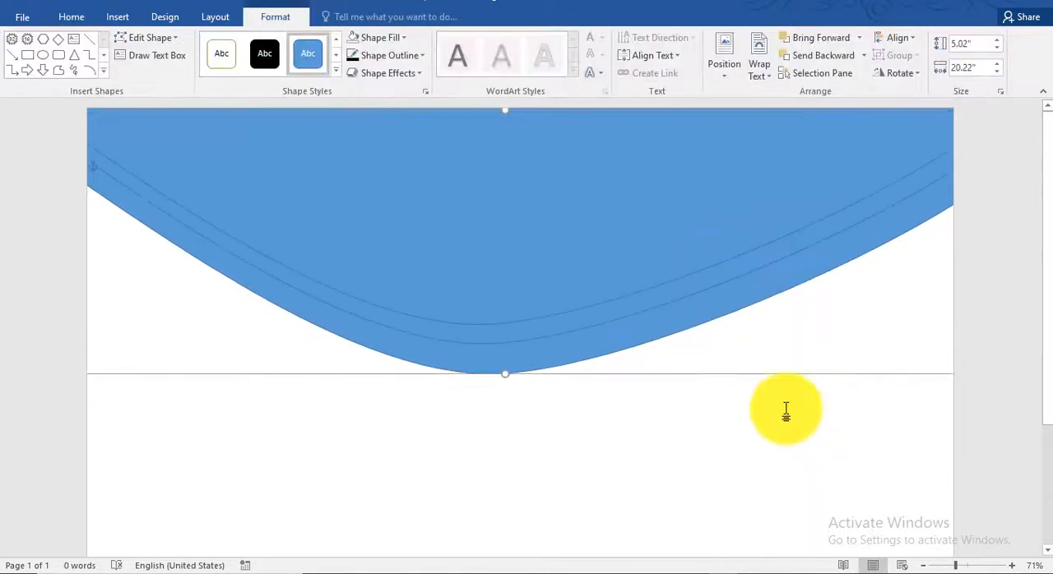
pyautogui.moveTo(677, 330); pyautogui.dragTo(671, 317)
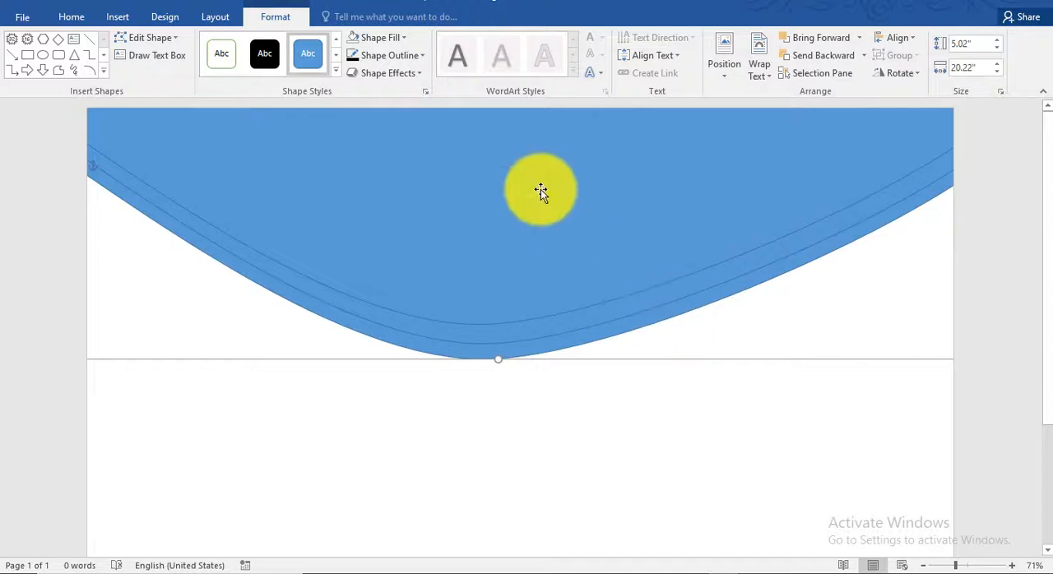
# Fill the front curved shape with dark gray and the middle curved shape with dark blue
pyautogui.click(404, 38)
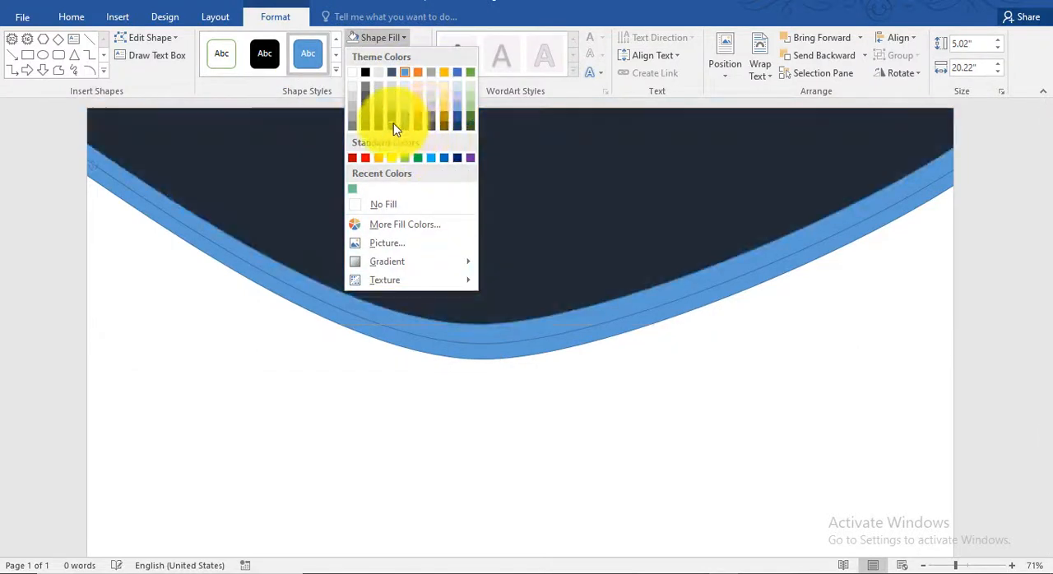
pyautogui.click(380, 125)
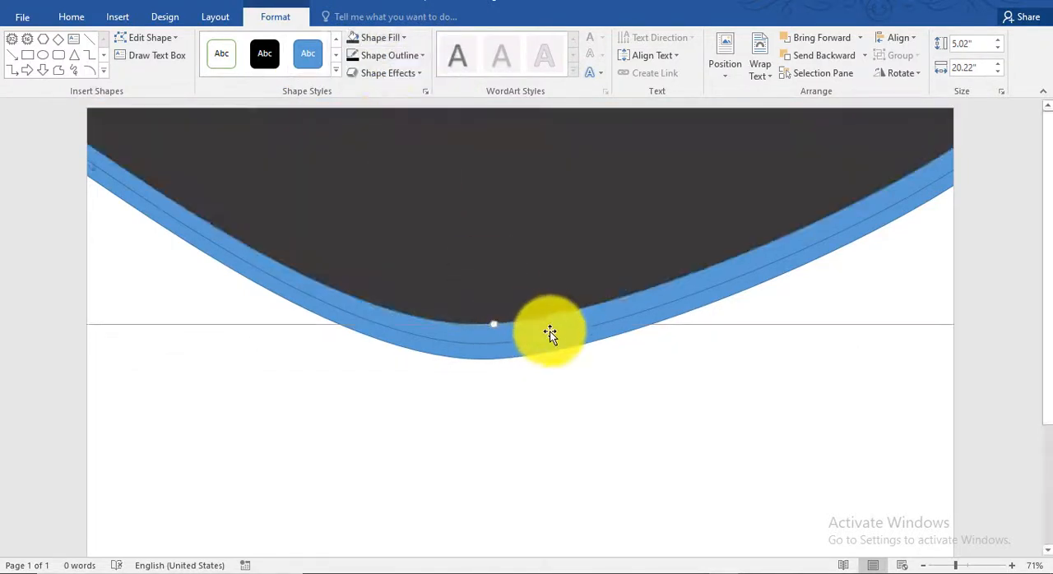
pyautogui.click(403, 37)
pyautogui.click(460, 159)
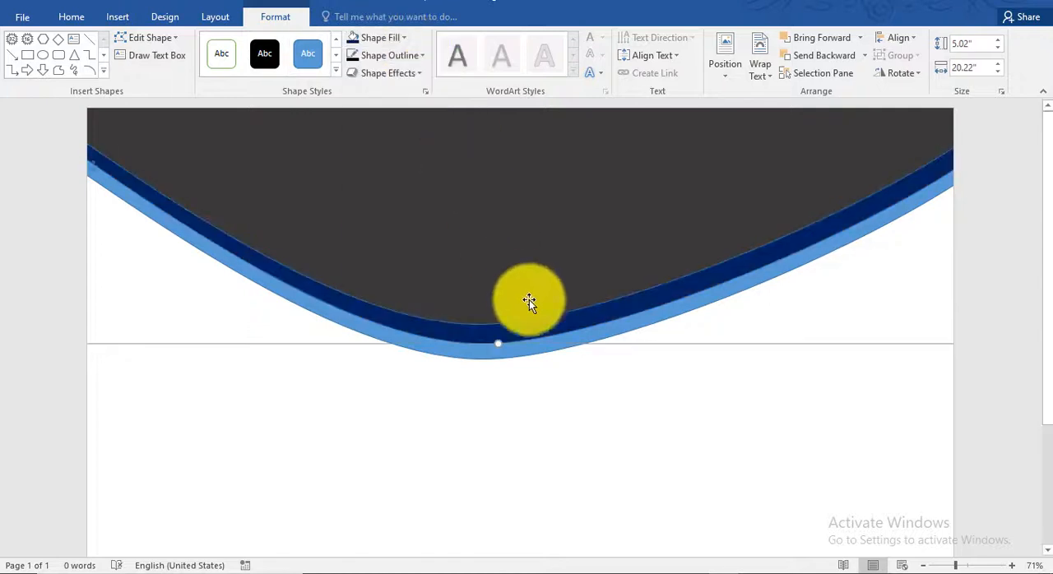
# Fill the rearmost curved shape with the standard blue colour
pyautogui.click(386, 38)
pyautogui.click(435, 159)
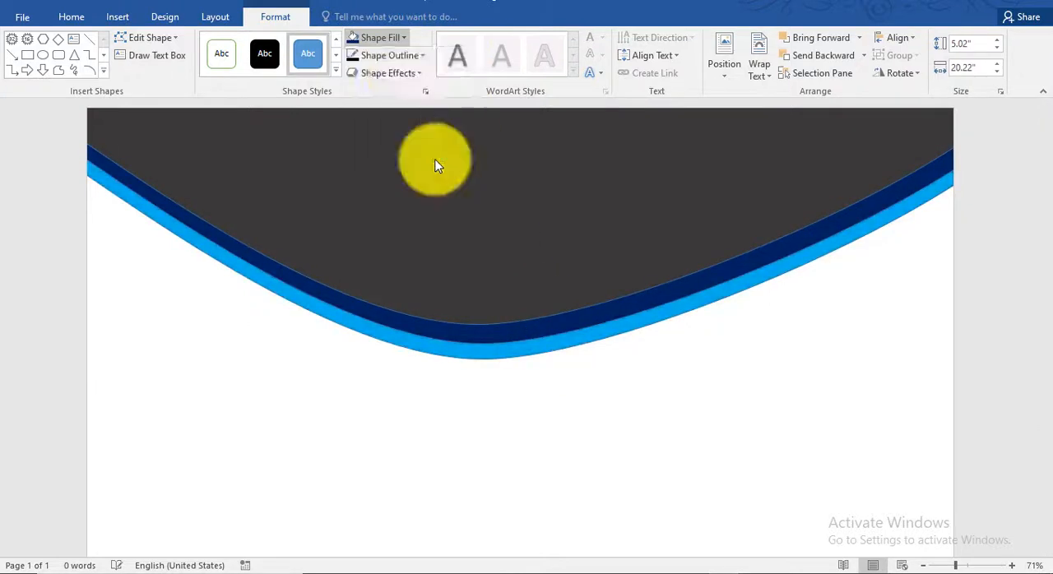
pyautogui.click(400, 39)
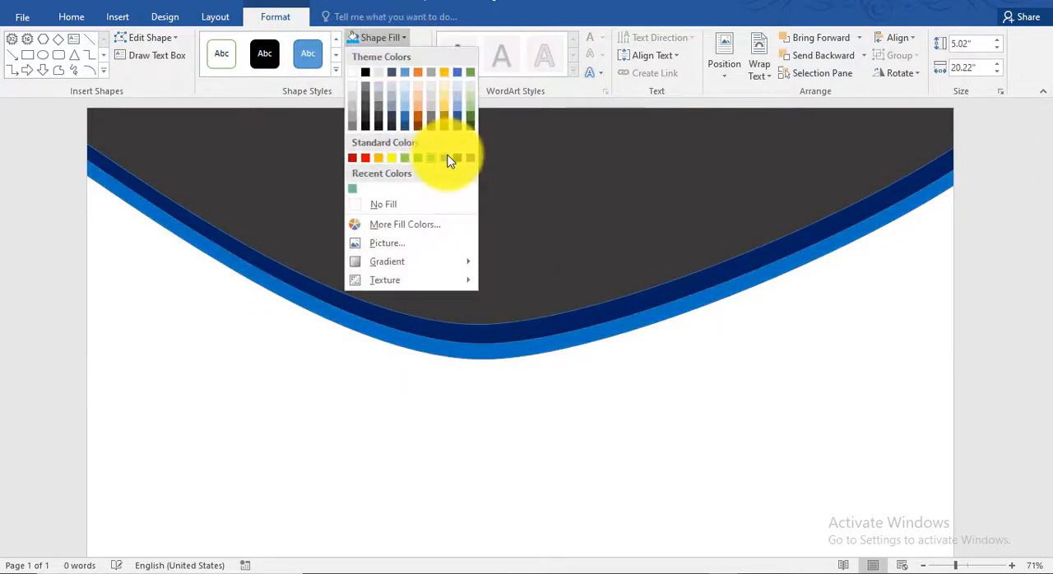
pyautogui.click(463, 158)
# Give the dark gray front shape and the dark blue middle shape white outlines
pyautogui.click(465, 278)
pyautogui.click(390, 56)
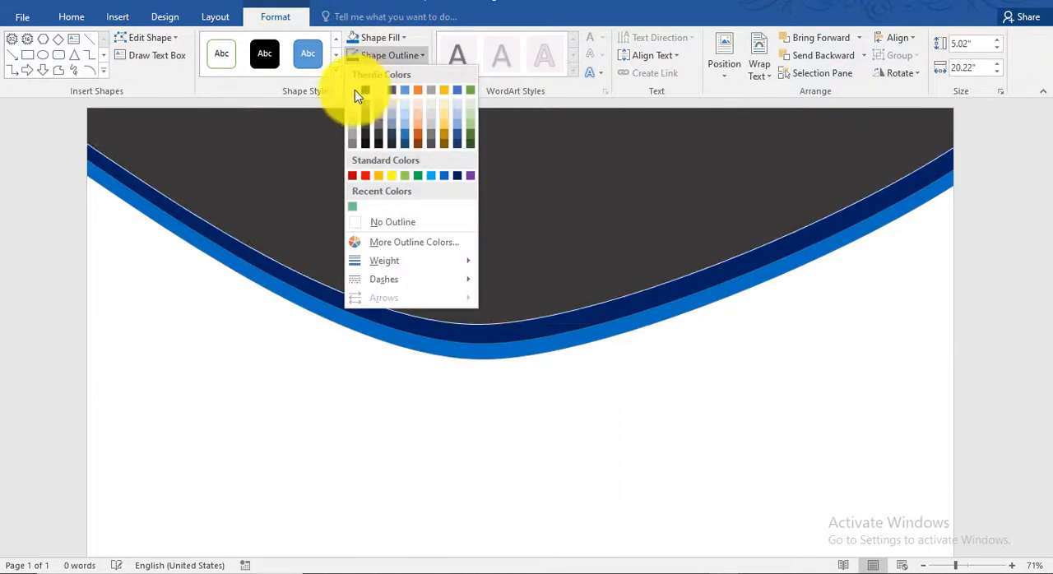
pyautogui.click(354, 89)
pyautogui.click(390, 55)
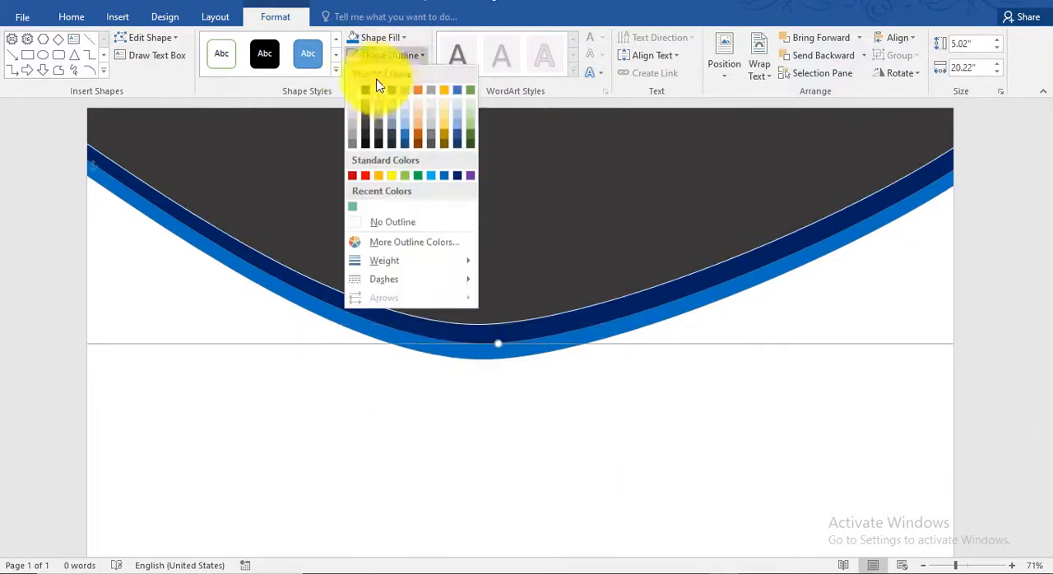
pyautogui.click(356, 92)
pyautogui.click(909, 245)
# Draw a freeform upward-pointing triangle along the page's bottom edge and enlarge it to about 2.31" high by 18.1" wide
pyautogui.scroll(-3, 910, 244)
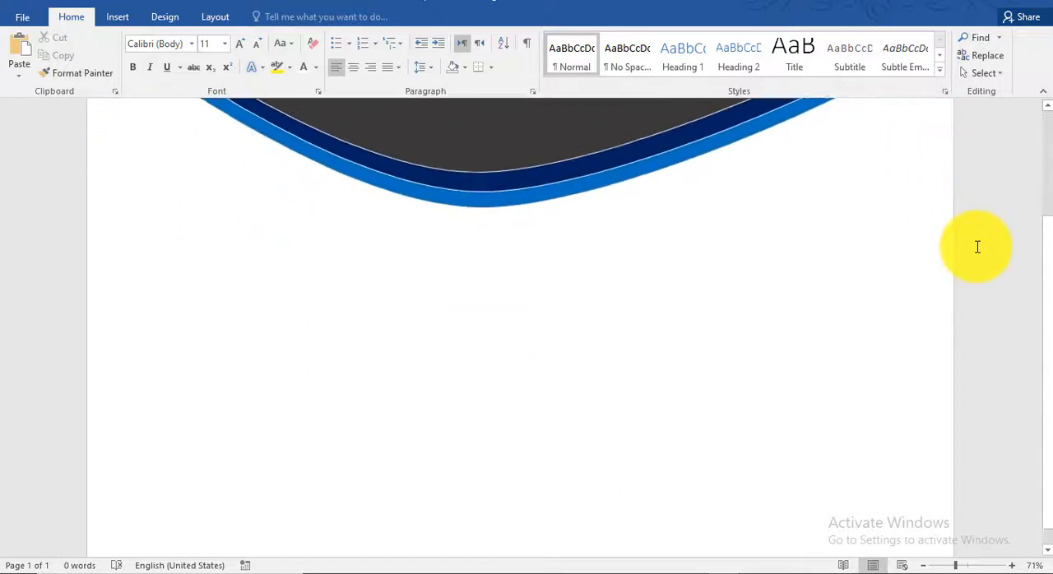
pyautogui.scroll(1, 978, 247)
pyautogui.scroll(2, 977, 247)
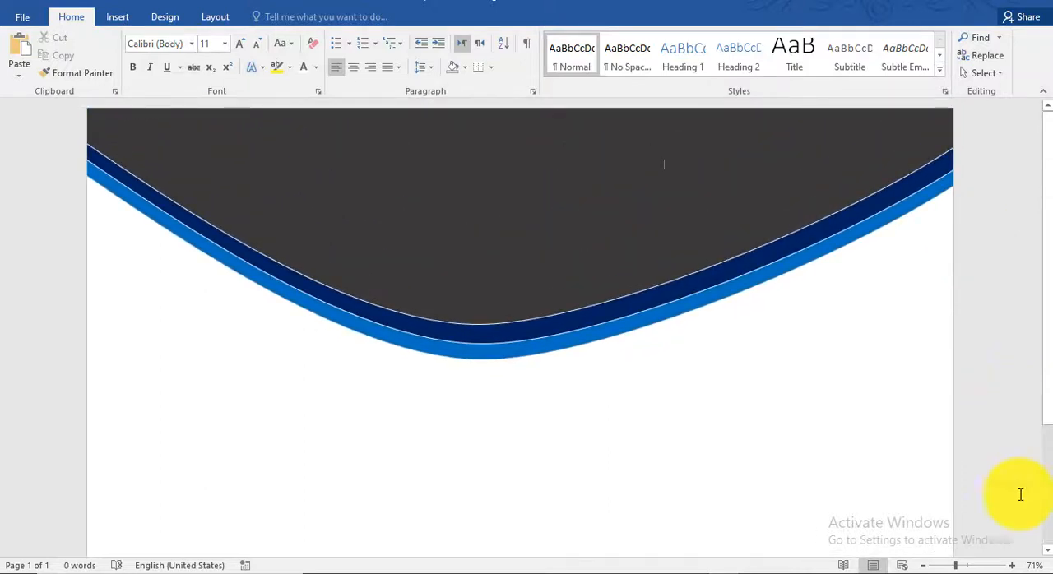
pyautogui.click(944, 568)
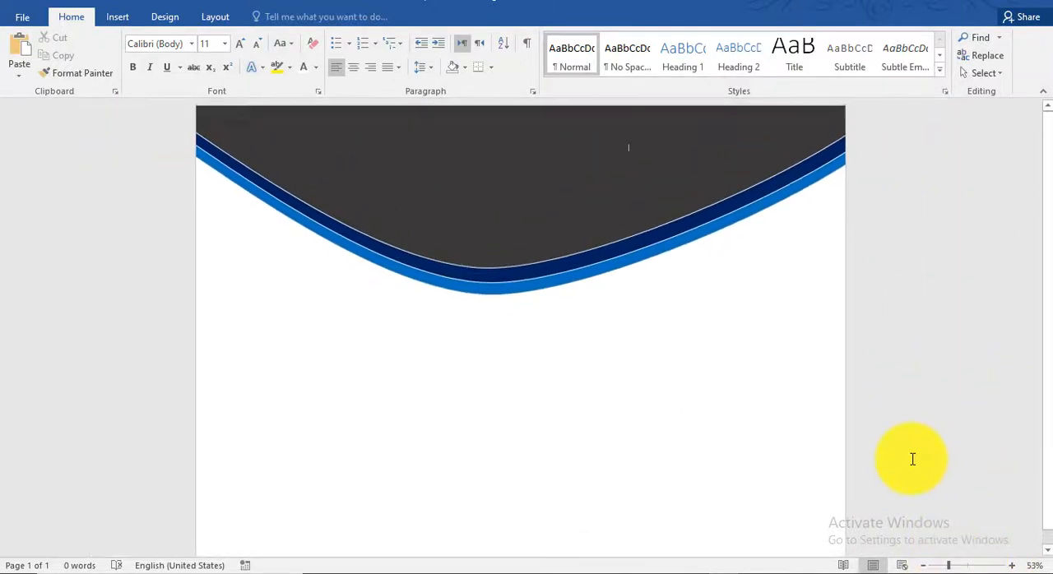
pyautogui.scroll(-1, 740, 370)
pyautogui.click(119, 18)
pyautogui.click(211, 66)
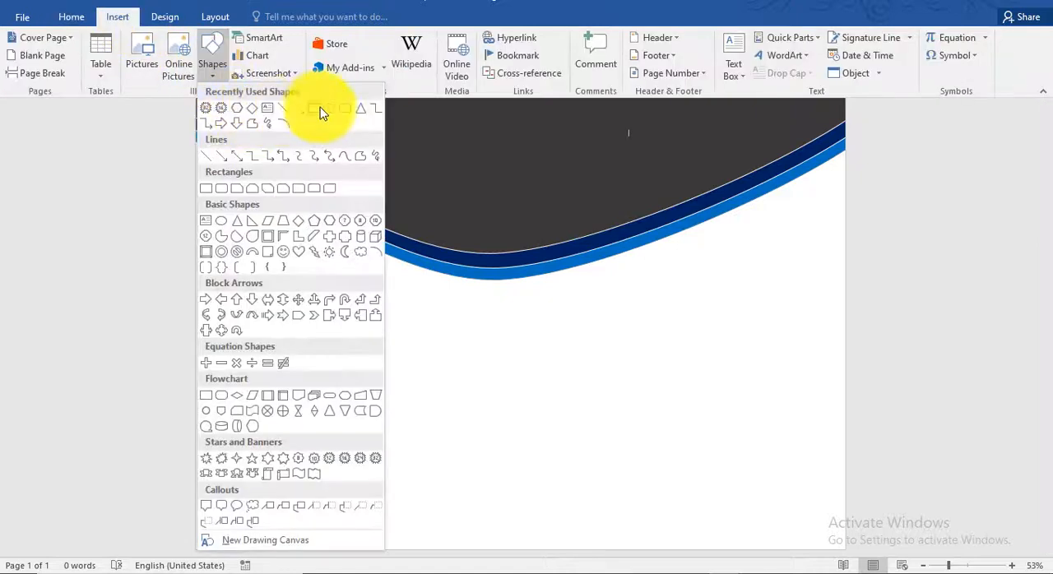
pyautogui.click(345, 156)
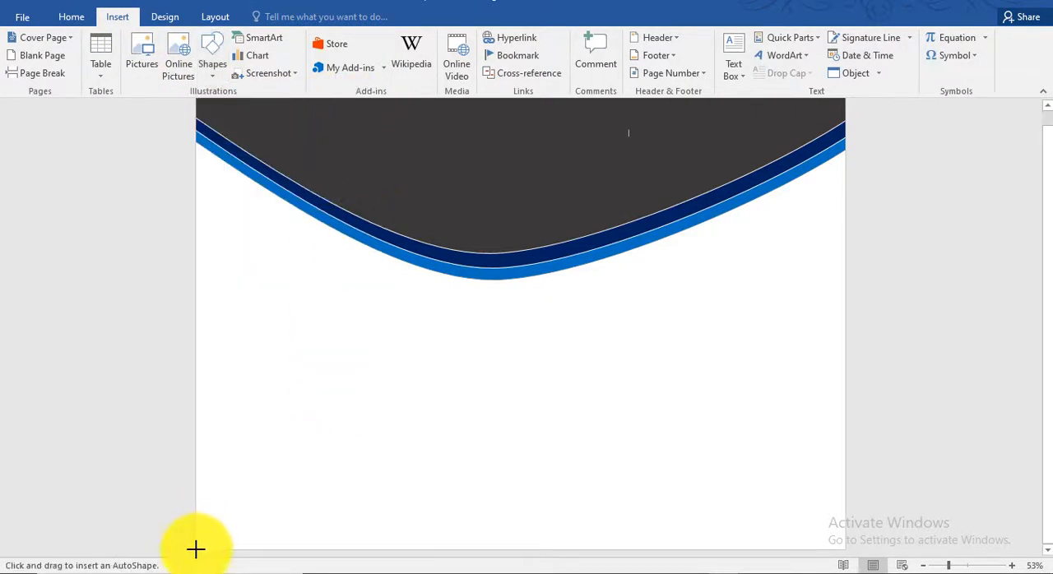
pyautogui.click(510, 462)
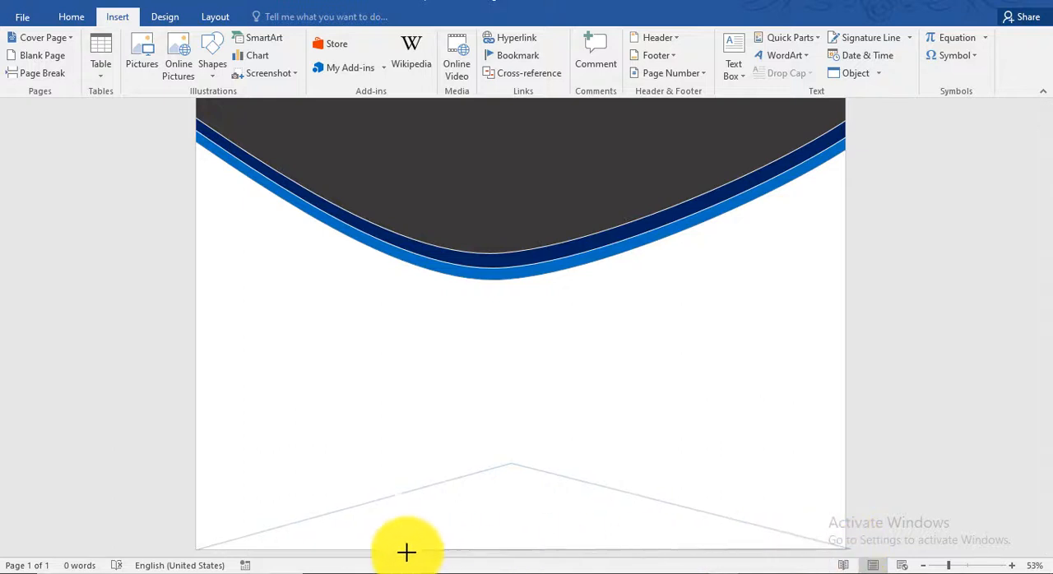
pyautogui.click(198, 547)
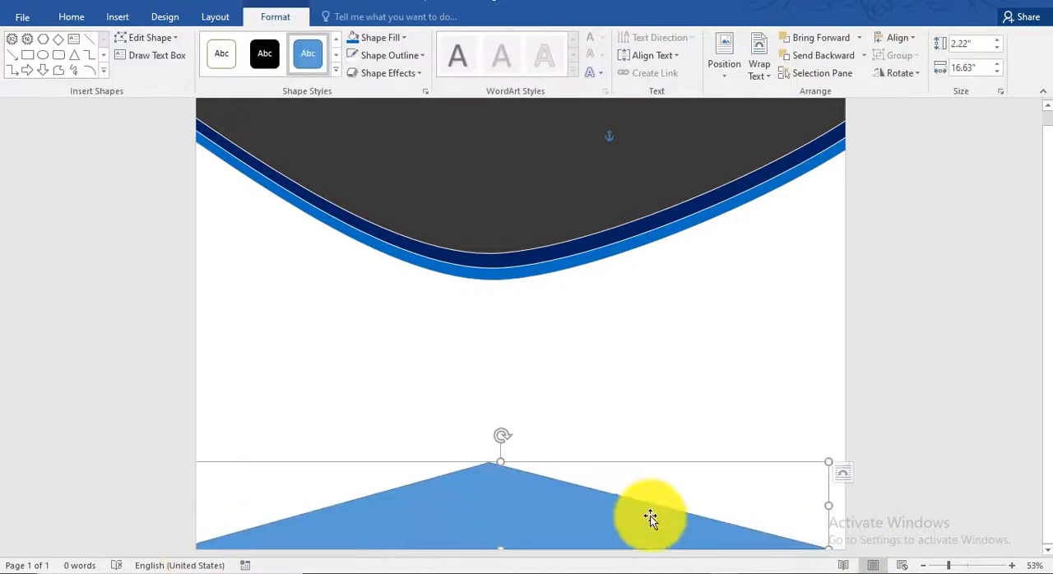
pyautogui.moveTo(827, 549); pyautogui.dragTo(889, 556)
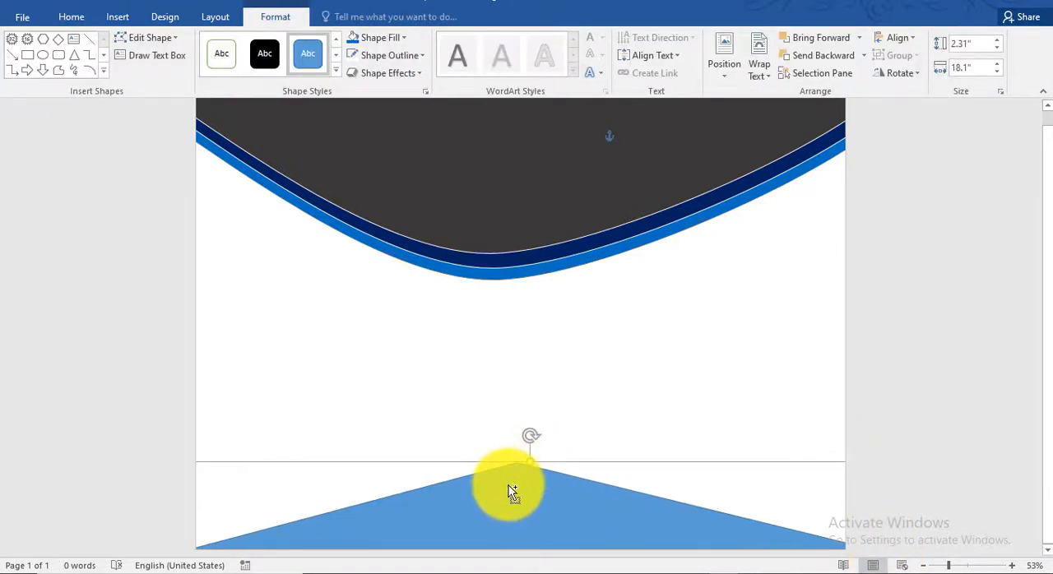
# Duplicate the bottom triangle twice and offset the copies downward to form three nested layers
pyautogui.moveTo(509, 485); pyautogui.dragTo(510, 501)
pyautogui.click(689, 391)
pyautogui.click(554, 520)
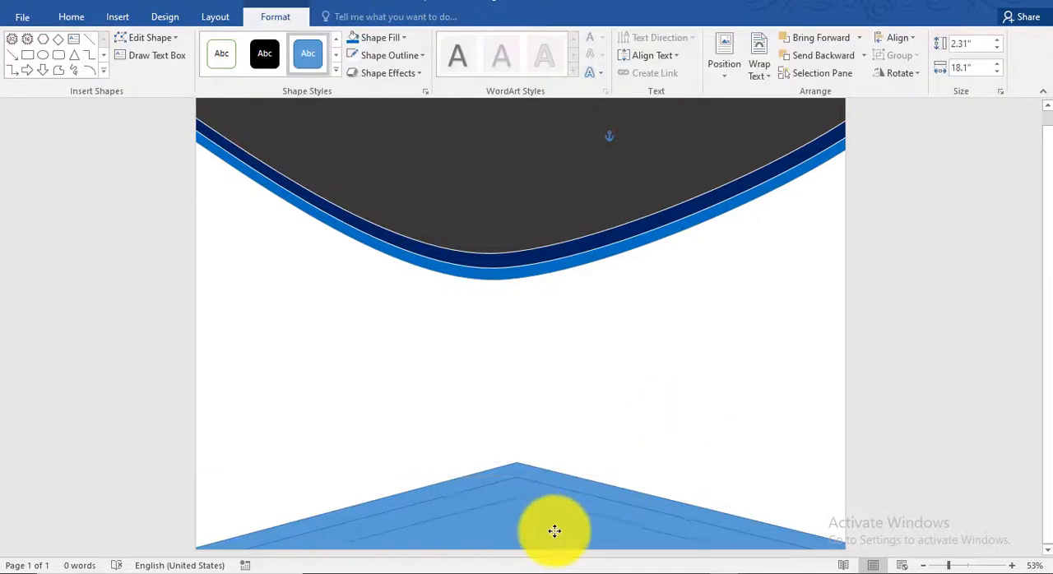
pyautogui.click(630, 418)
pyautogui.click(554, 518)
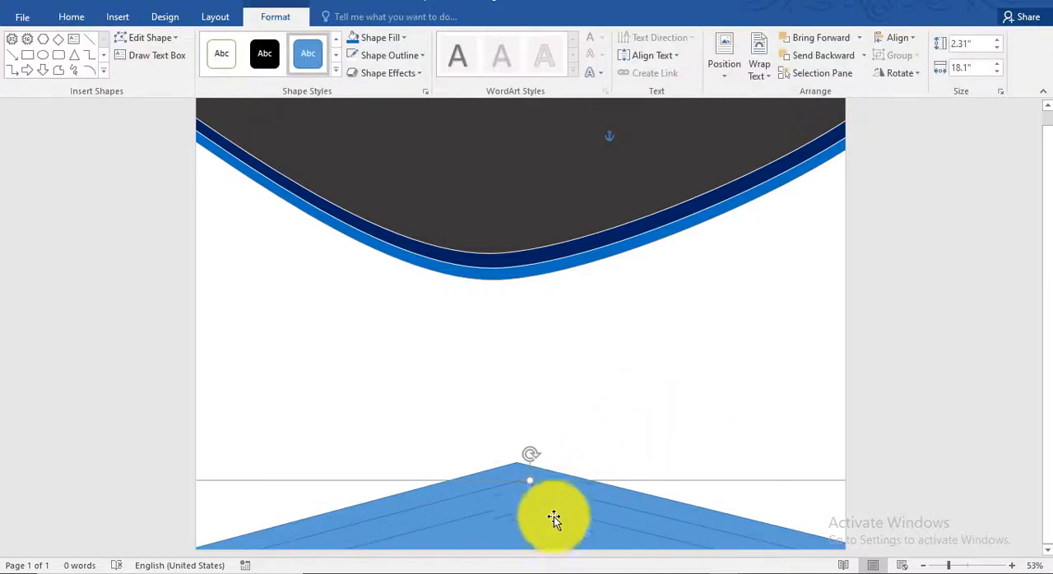
pyautogui.click(543, 519)
# Fill the outermost bottom triangle with dark gray and the innermost one with dark blue
pyautogui.click(521, 488)
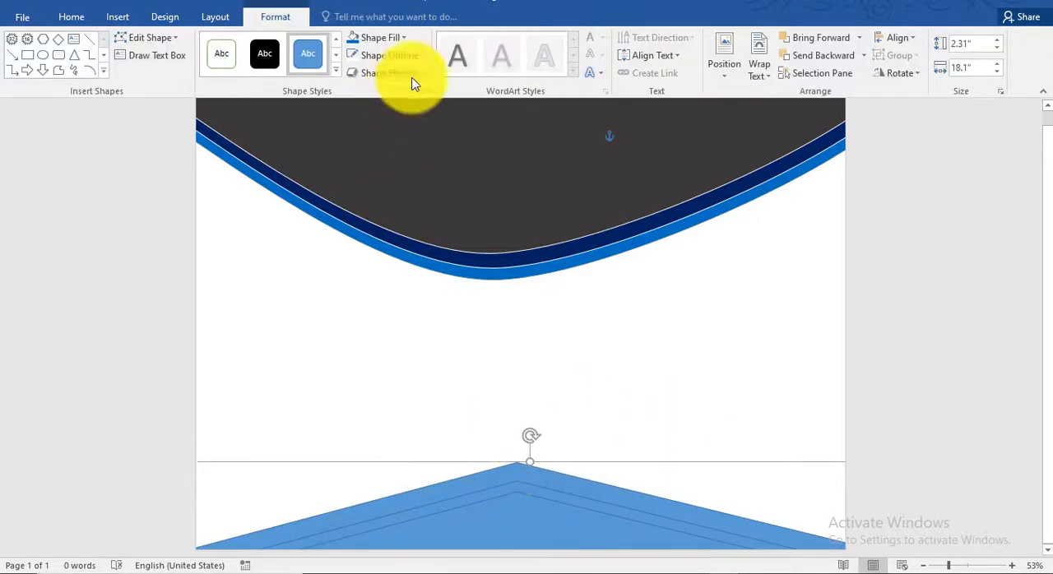
pyautogui.click(387, 38)
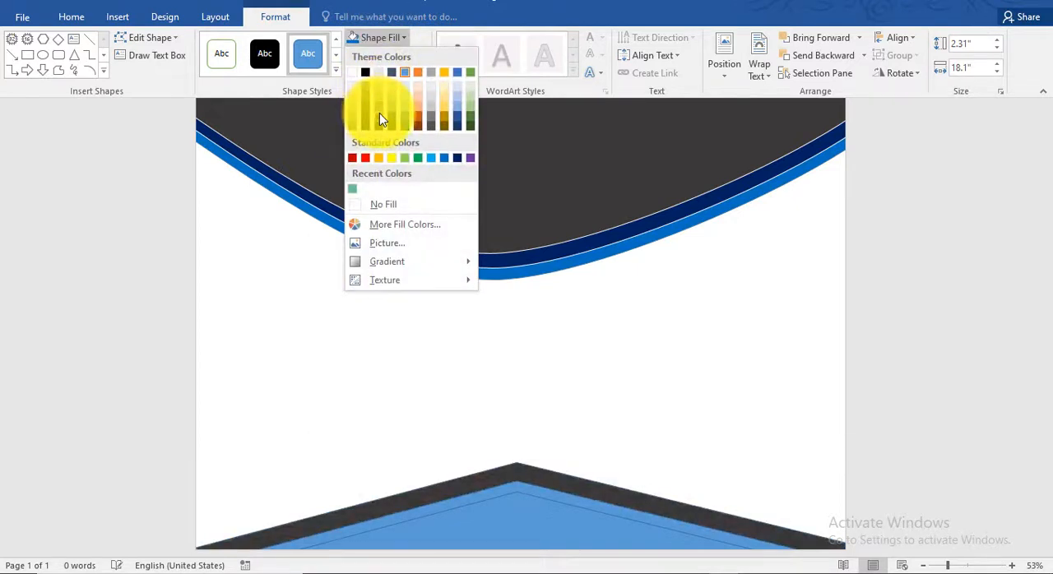
pyautogui.click(379, 113)
pyautogui.click(402, 38)
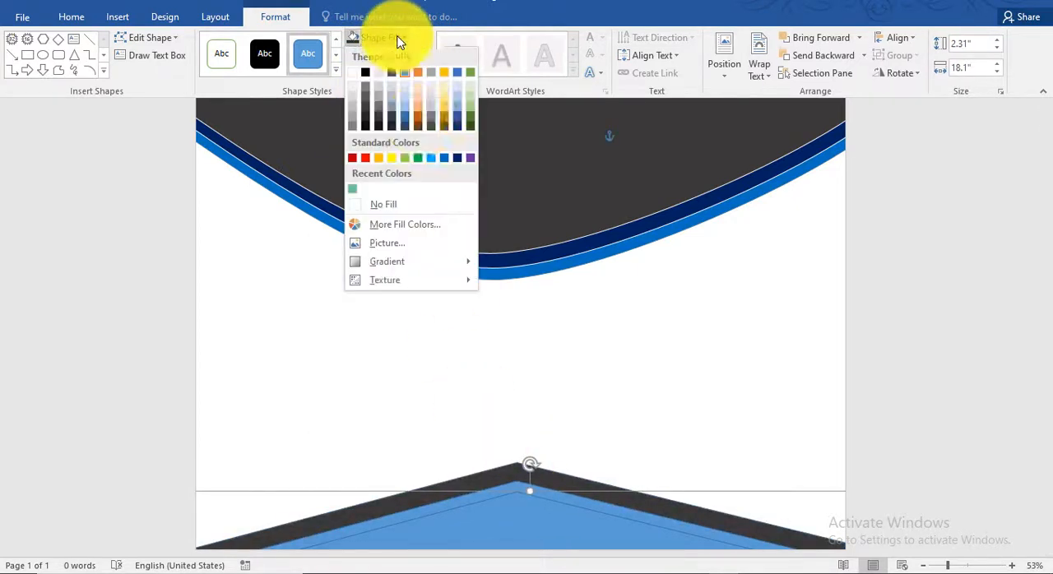
pyautogui.click(458, 159)
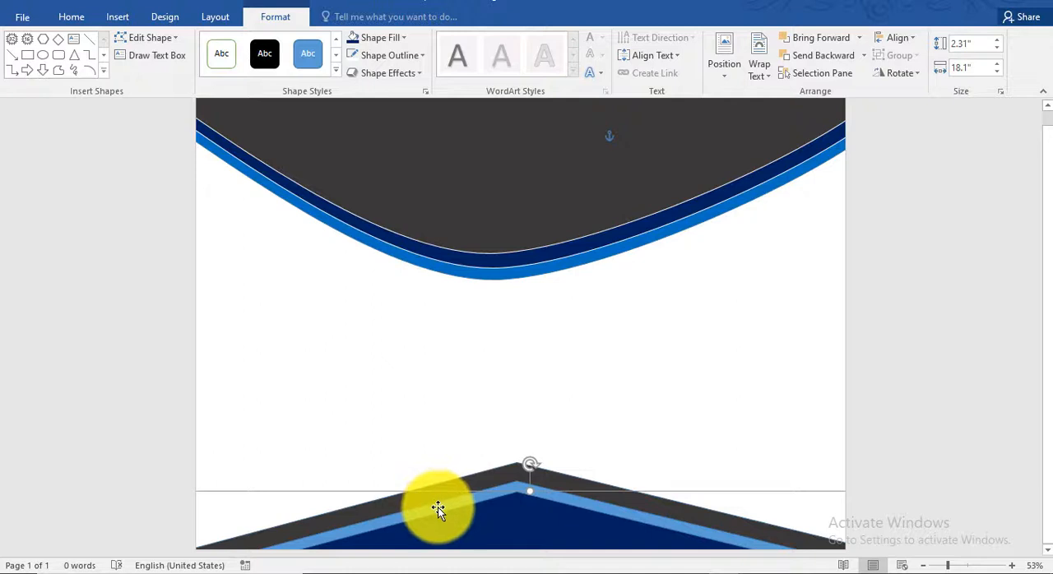
# Fill the middle triangle of the bottom group with light blue
pyautogui.moveTo(438, 510); pyautogui.dragTo(437, 499)
pyautogui.click(403, 38)
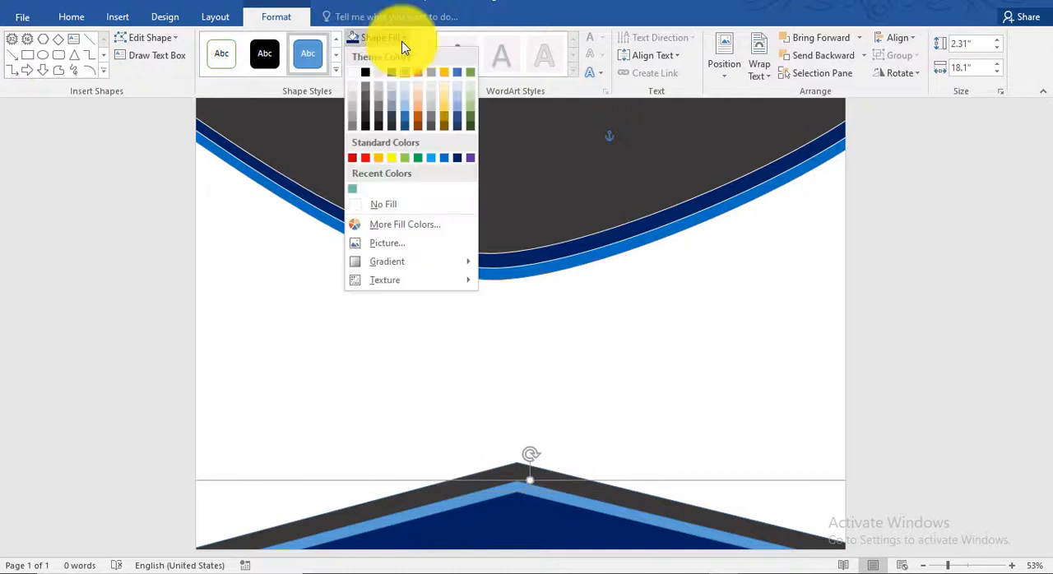
pyautogui.click(438, 161)
pyautogui.click(907, 368)
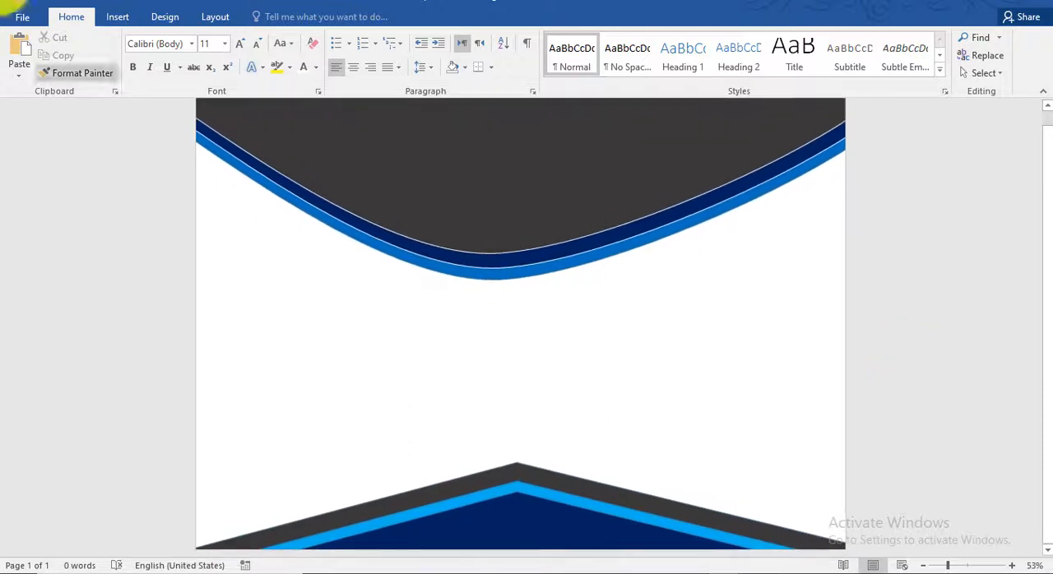
# Draw a rectangle about 11.51" high by 16.65" wide over the page and send it behind all the other shapes
pyautogui.click(117, 16)
pyautogui.click(217, 76)
pyautogui.click(313, 113)
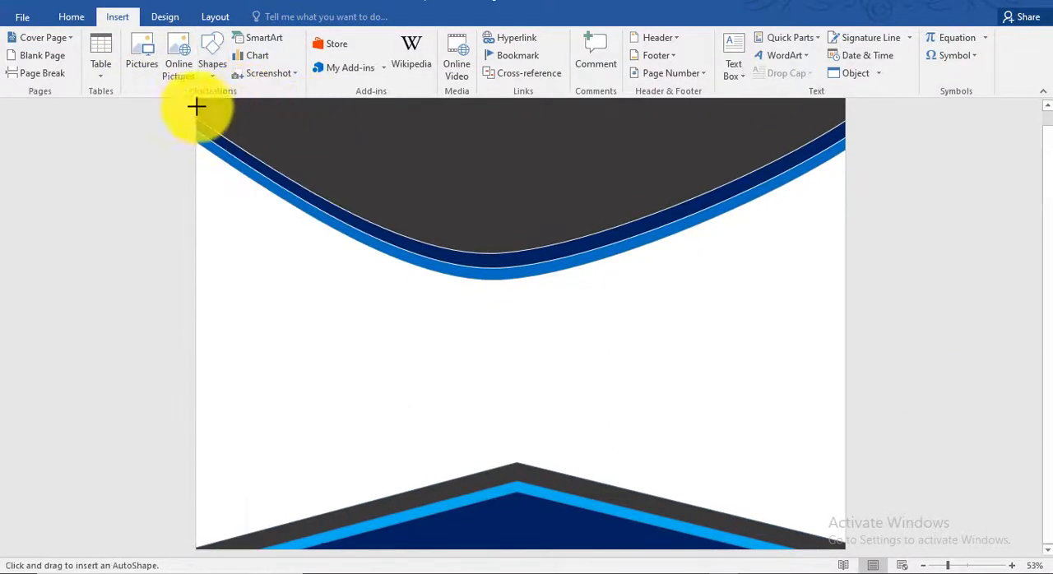
pyautogui.moveTo(195, 100); pyautogui.dragTo(851, 554)
pyautogui.moveTo(624, 345); pyautogui.dragTo(623, 336)
pyautogui.click(794, 56)
pyautogui.rightClick(579, 247)
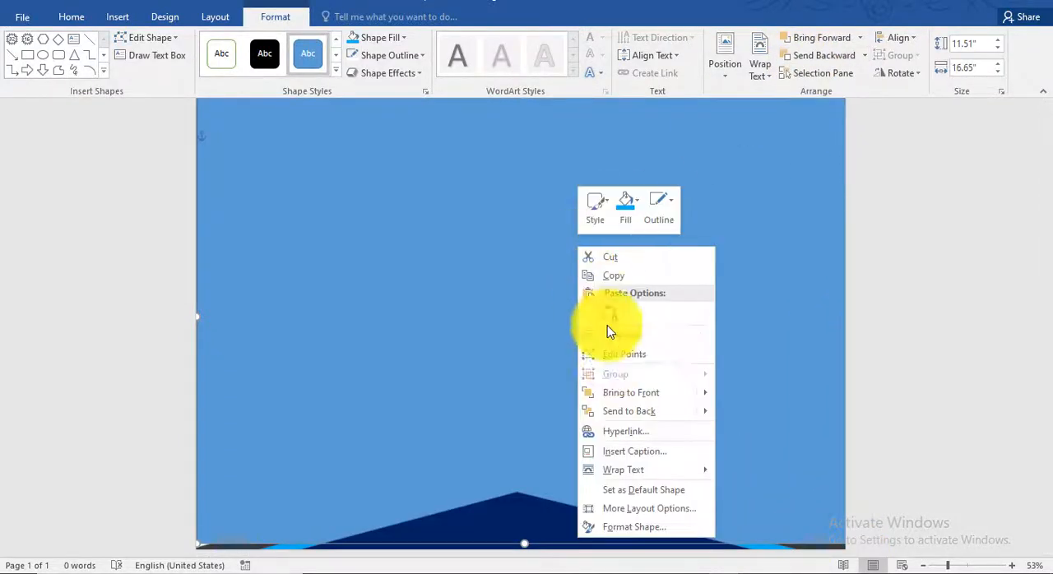
pyautogui.click(625, 412)
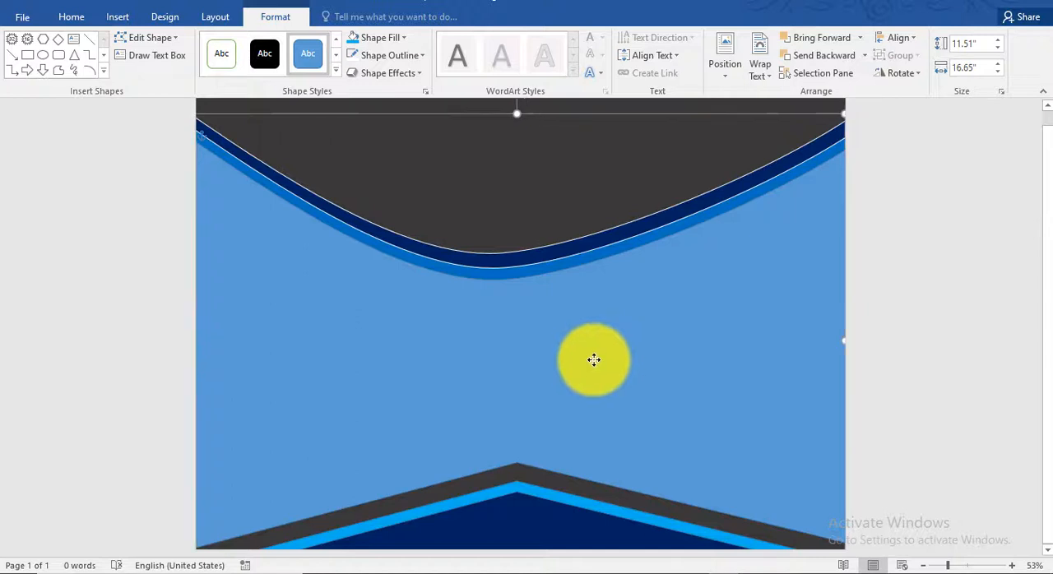
# Remove the background rectangle's outline and widen the rectangle to about 16.9"
pyautogui.click(387, 55)
pyautogui.click(395, 228)
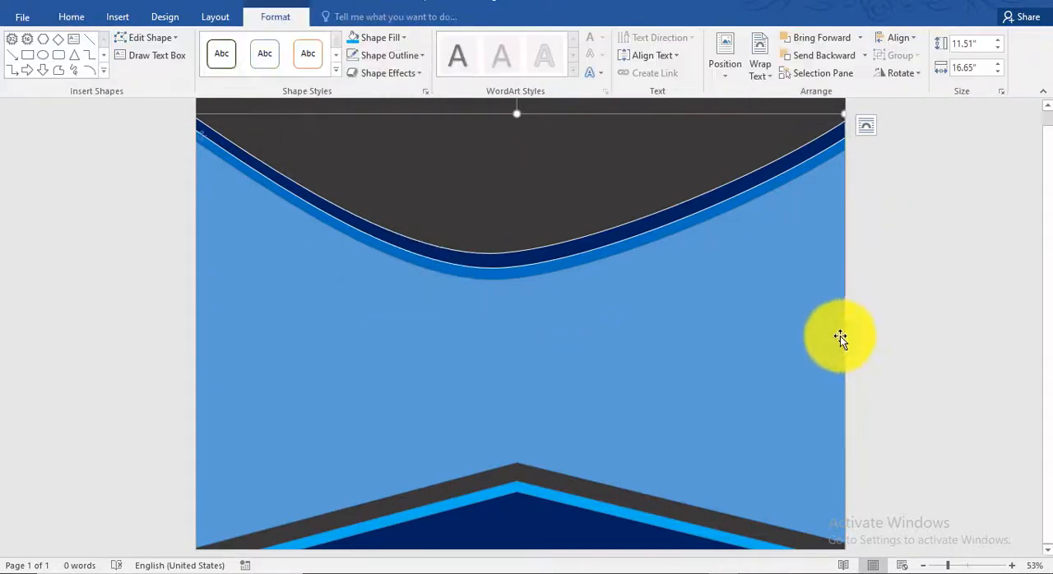
pyautogui.moveTo(840, 336); pyautogui.dragTo(853, 341)
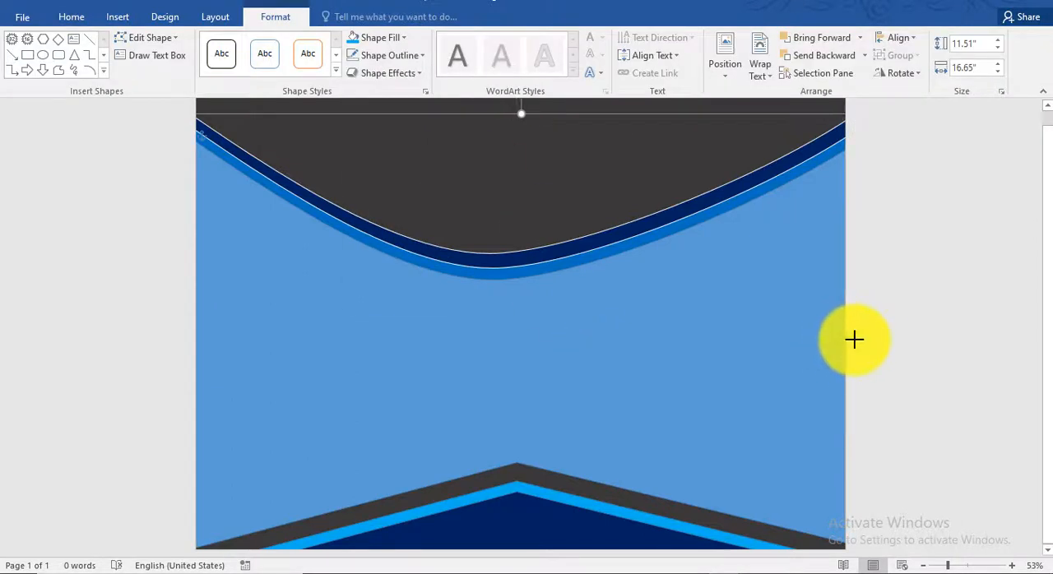
# Fill the background rectangle with very light gray
pyautogui.click(394, 40)
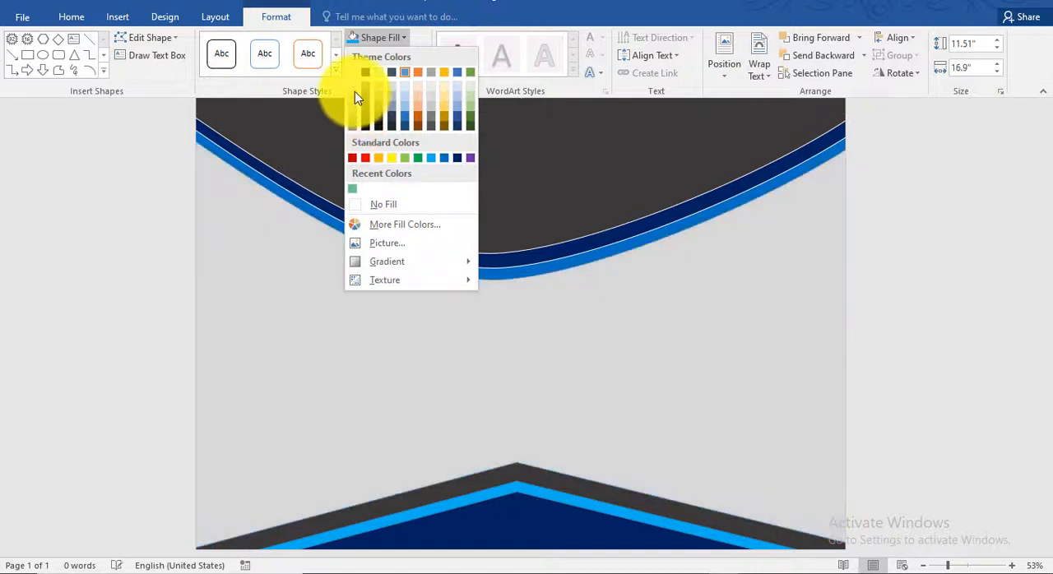
pyautogui.click(354, 91)
pyautogui.click(872, 196)
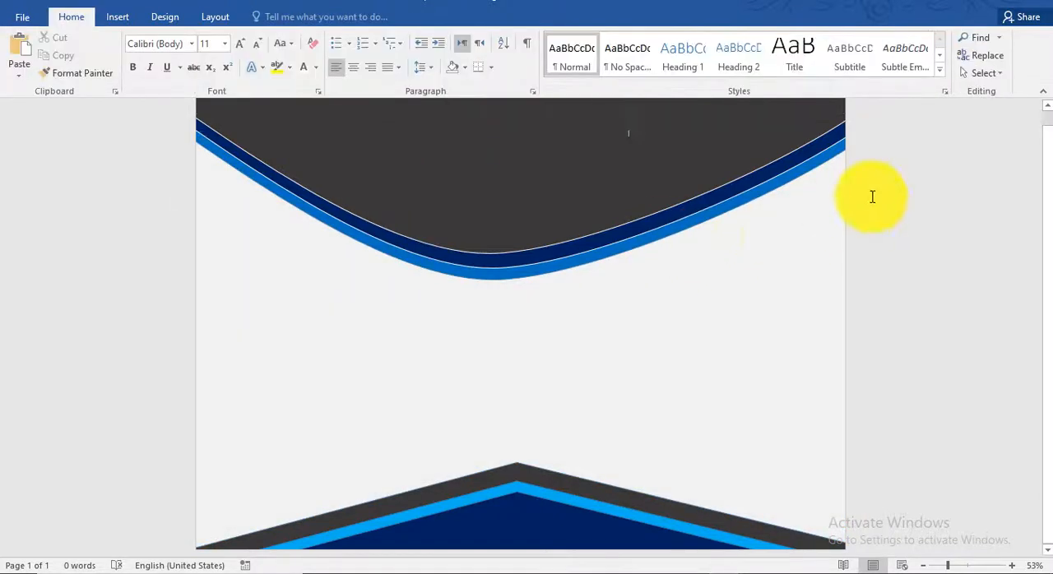
# Insert a plain black WordArt reading "Certificate" near the middle of the dark gray top shape
pyautogui.scroll(1, 879, 216)
pyautogui.click(116, 17)
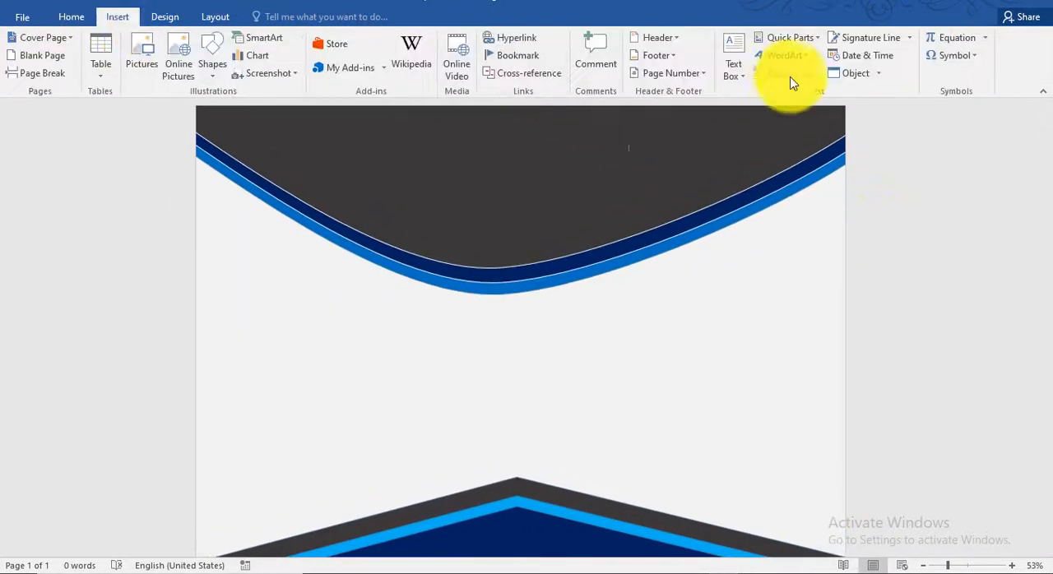
pyautogui.click(789, 58)
pyautogui.click(786, 83)
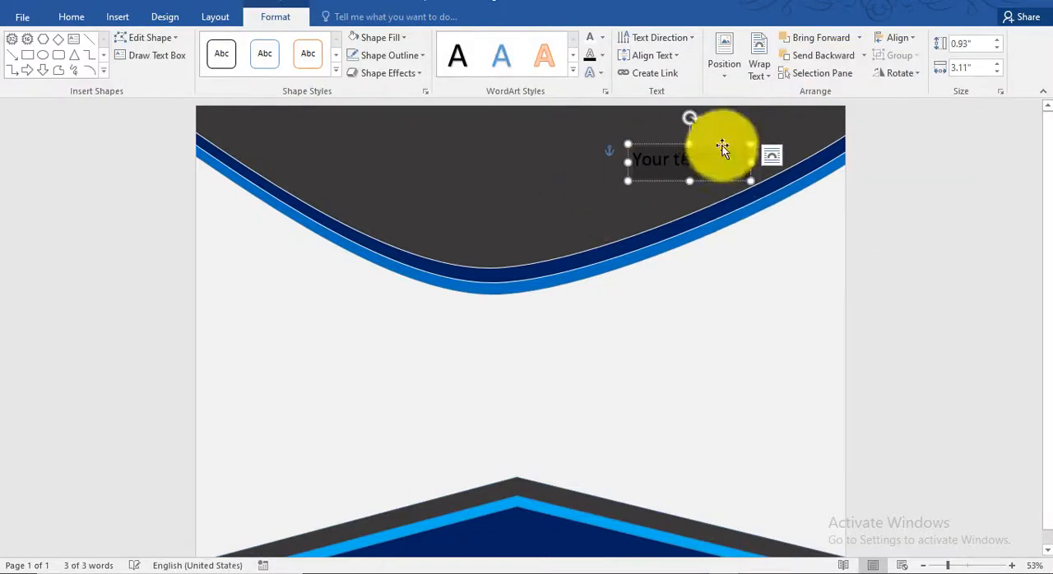
pyautogui.moveTo(723, 145); pyautogui.dragTo(582, 151)
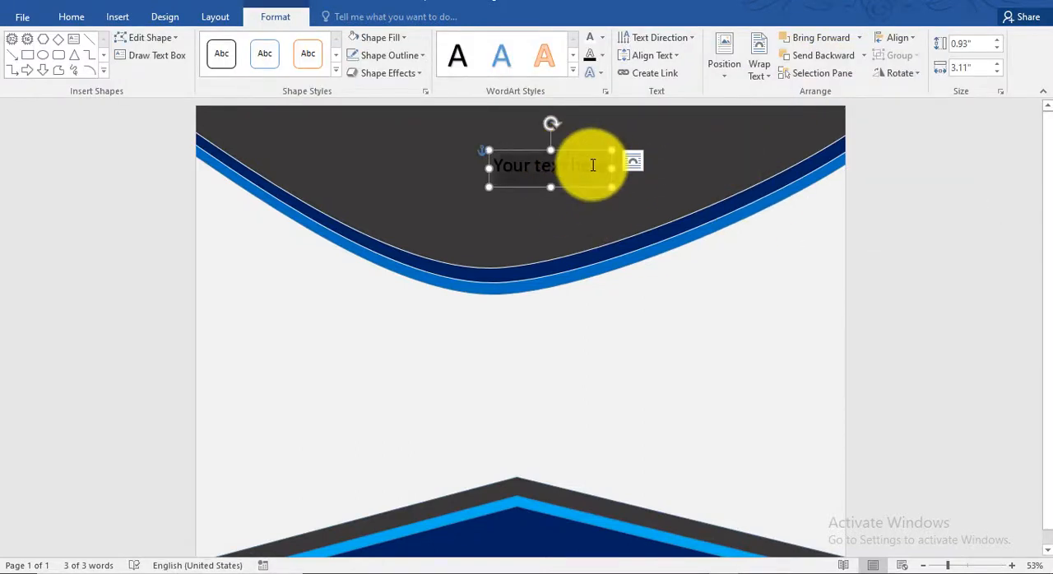
pyautogui.write('Certificate')
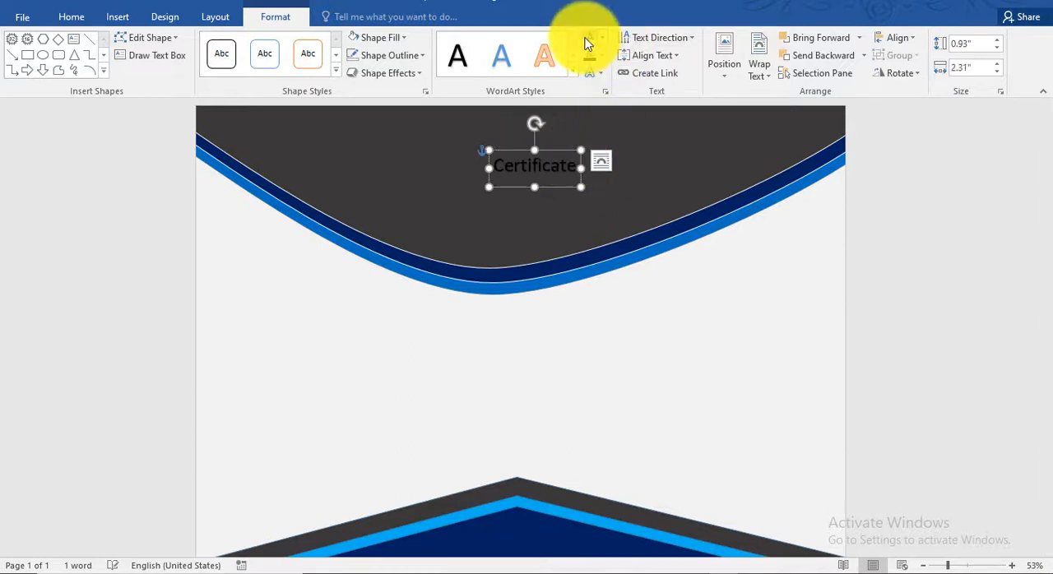
# Make the "Certificate" text white and much larger, and widen its box so the word fits on one line
pyautogui.hotkey('ctrl', 'shift', '.')
pyautogui.hotkey('ctrl', 'shift', '.')
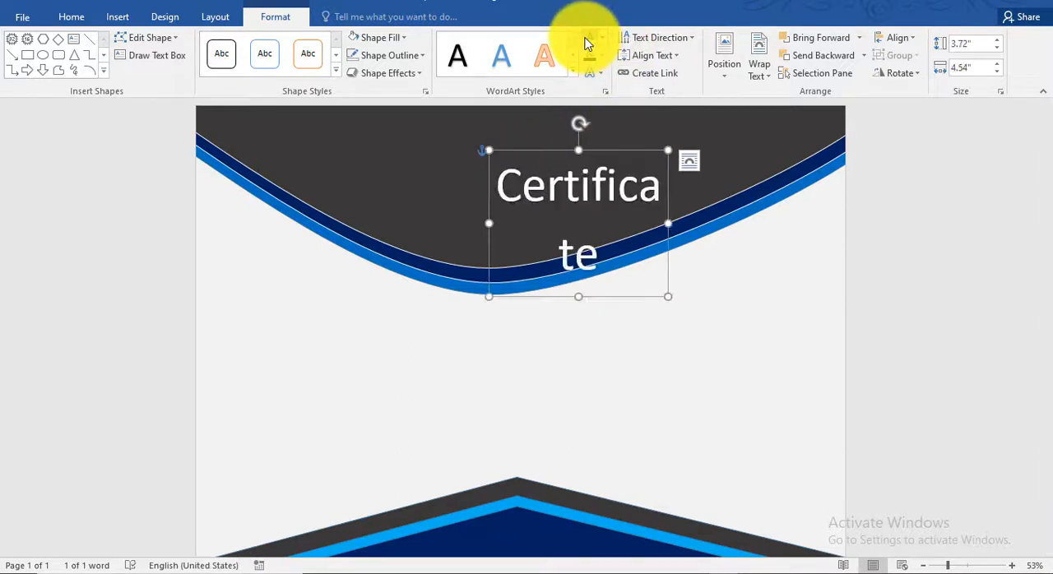
pyautogui.moveTo(668, 223); pyautogui.dragTo(598, 189)
# Set the "Certificate" title in Brush Script MT, enlarge it further and position it close to the page's upper edge
pyautogui.click(73, 17)
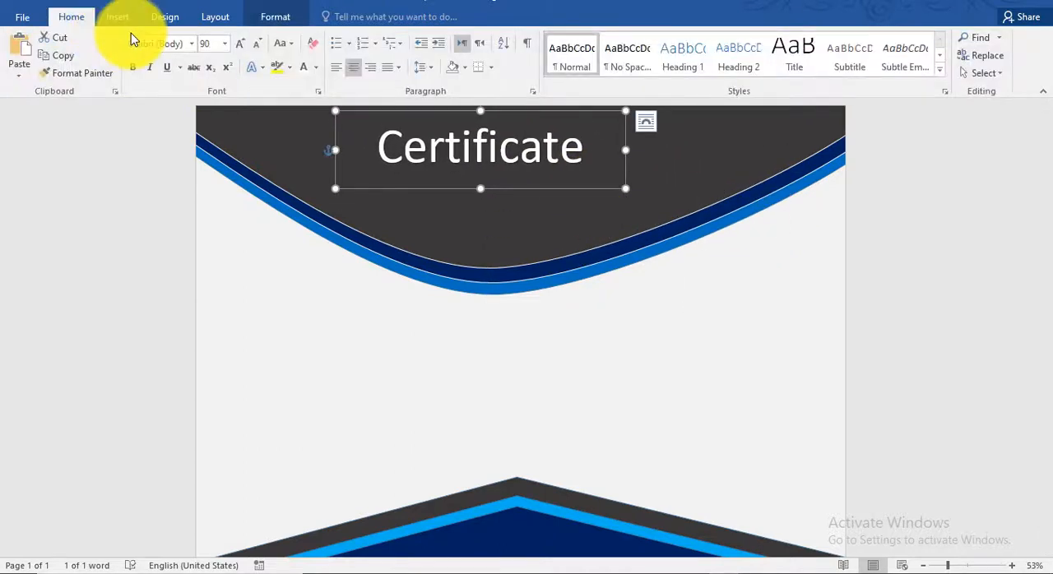
pyautogui.click(190, 44)
pyautogui.click(202, 191)
pyautogui.click(239, 42)
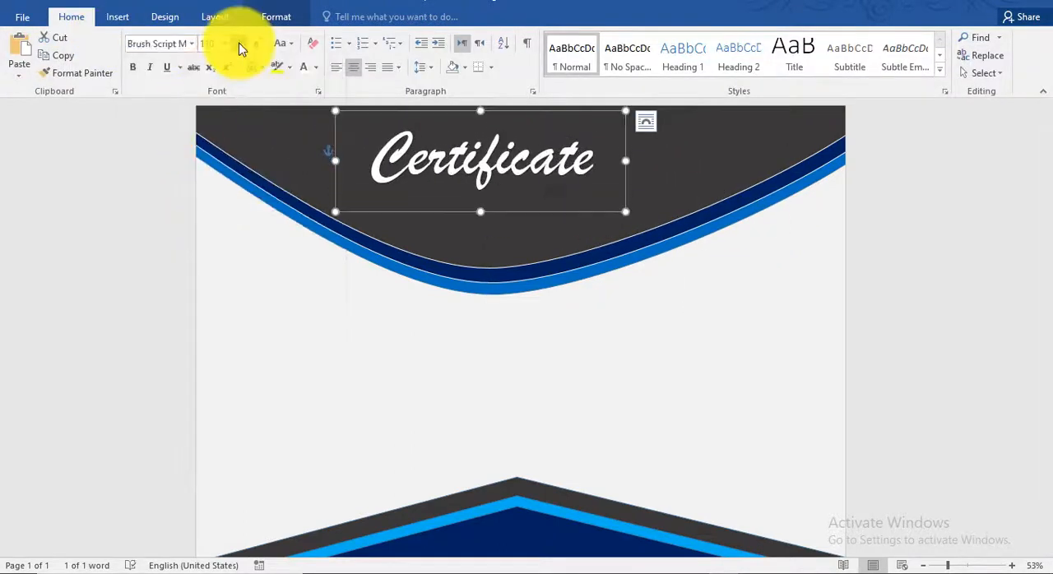
pyautogui.click(239, 43)
pyautogui.click(239, 42)
pyautogui.moveTo(524, 219); pyautogui.dragTo(529, 212)
pyautogui.click(940, 247)
# Insert another plain black WordArt reading "OF" just after the "Certificate" title
pyautogui.click(117, 17)
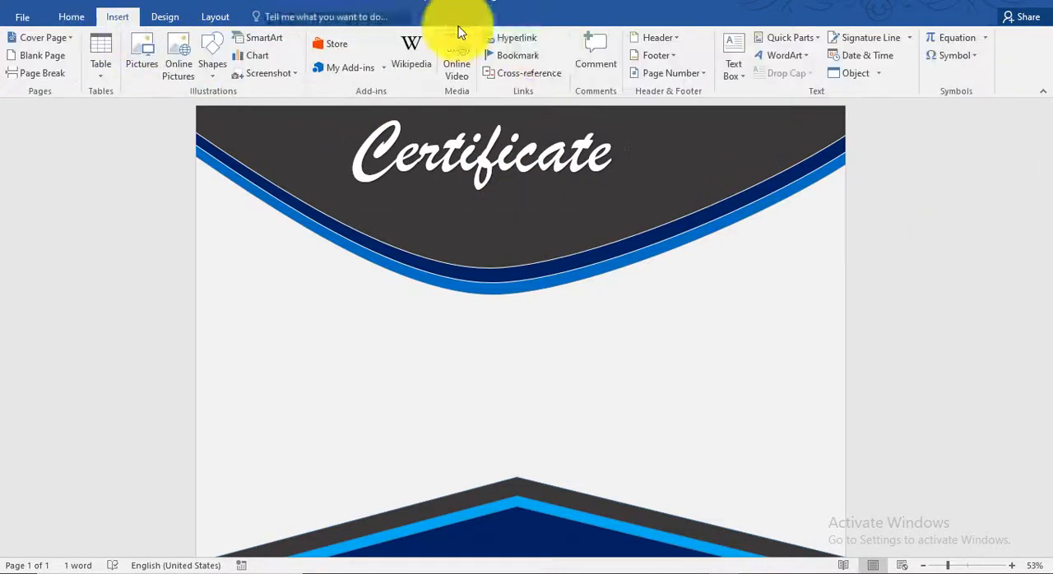
pyautogui.click(784, 55)
pyautogui.click(776, 87)
pyautogui.click(715, 141)
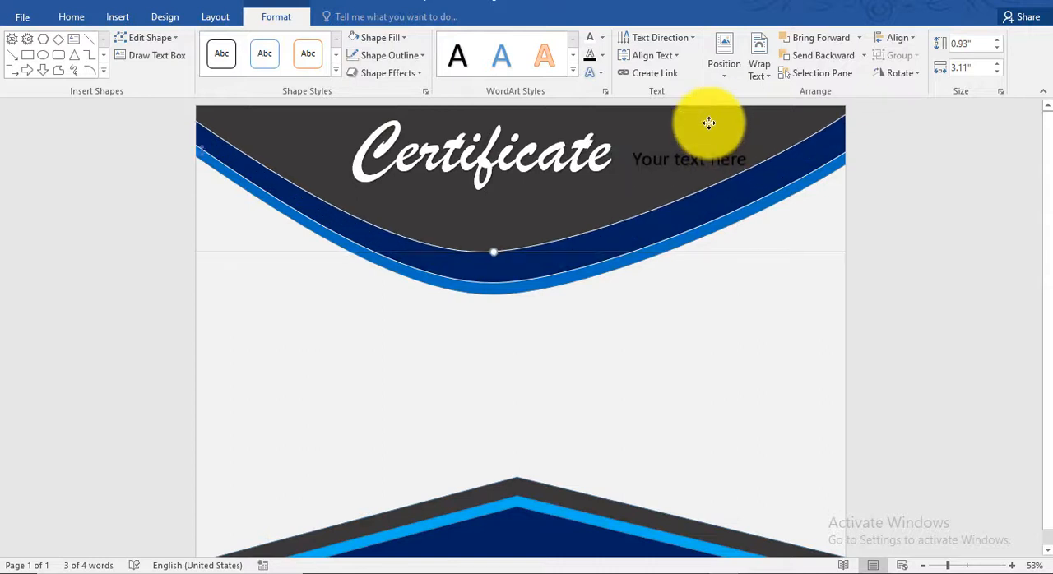
pyautogui.tripleClick(719, 143)
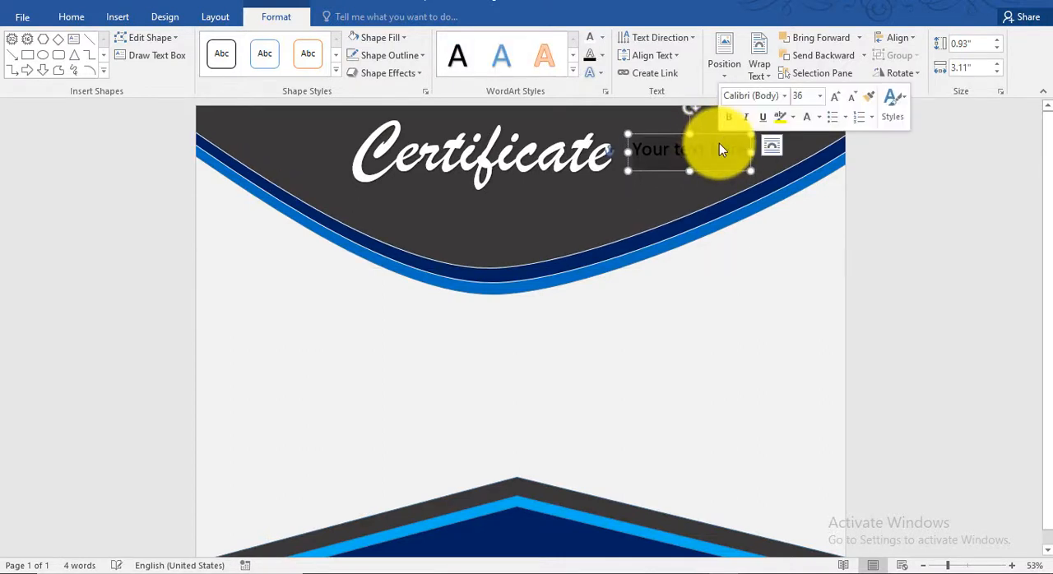
pyautogui.write('OF')
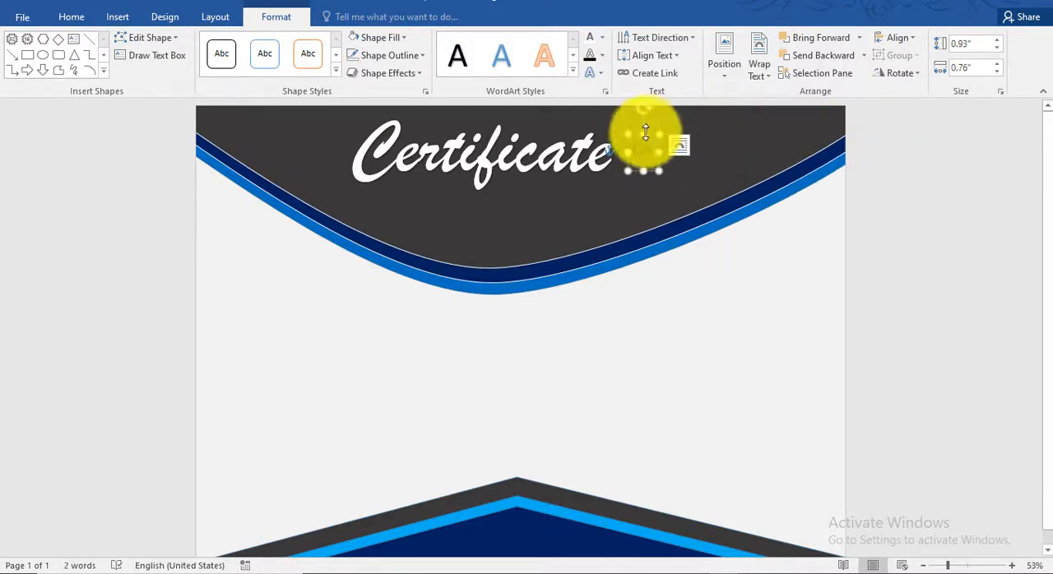
# Make the "OF" text white and set its font size to 120
pyautogui.click(603, 37)
pyautogui.click(629, 175)
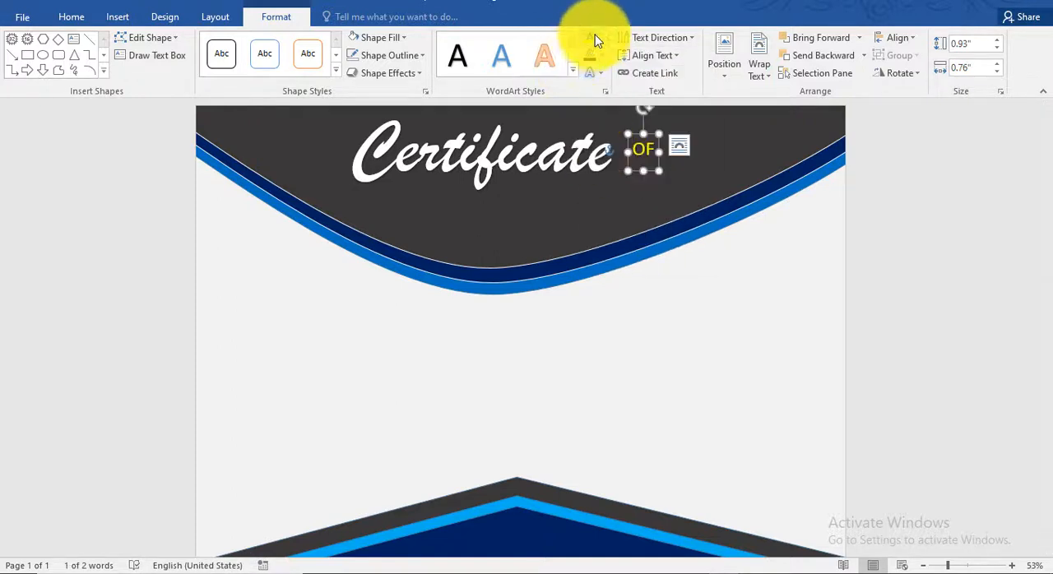
pyautogui.click(597, 39)
pyautogui.click(588, 104)
pyautogui.click(71, 16)
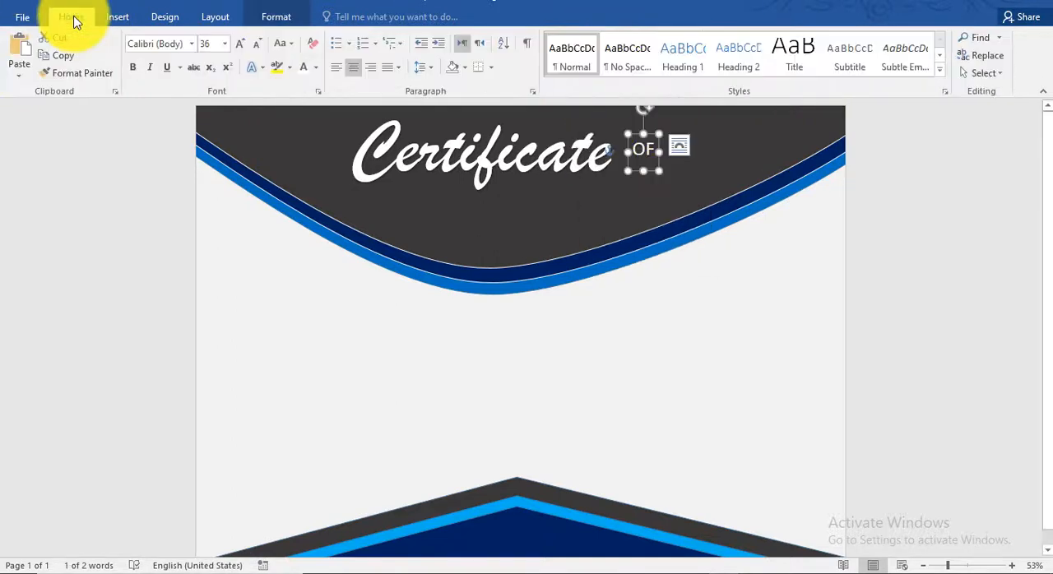
pyautogui.click(236, 49)
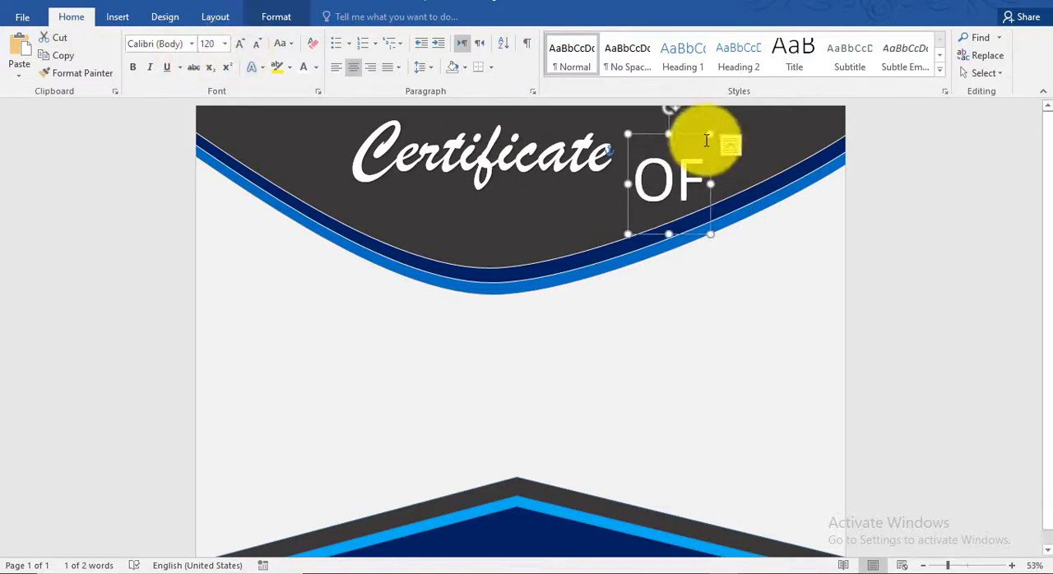
# Try the Impact font on the "OF" text
pyautogui.click(191, 44)
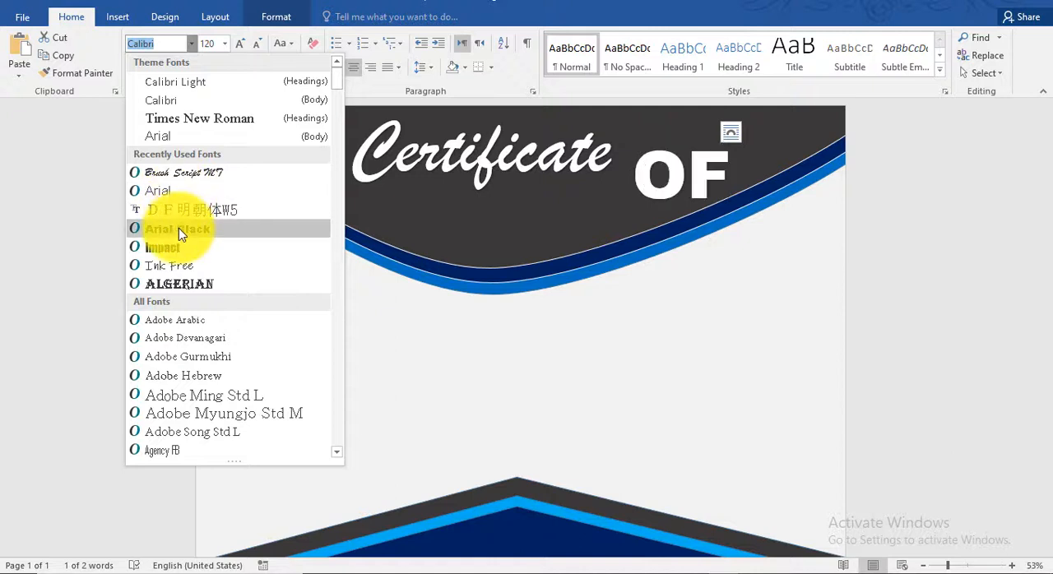
pyautogui.click(181, 255)
pyautogui.click(851, 170)
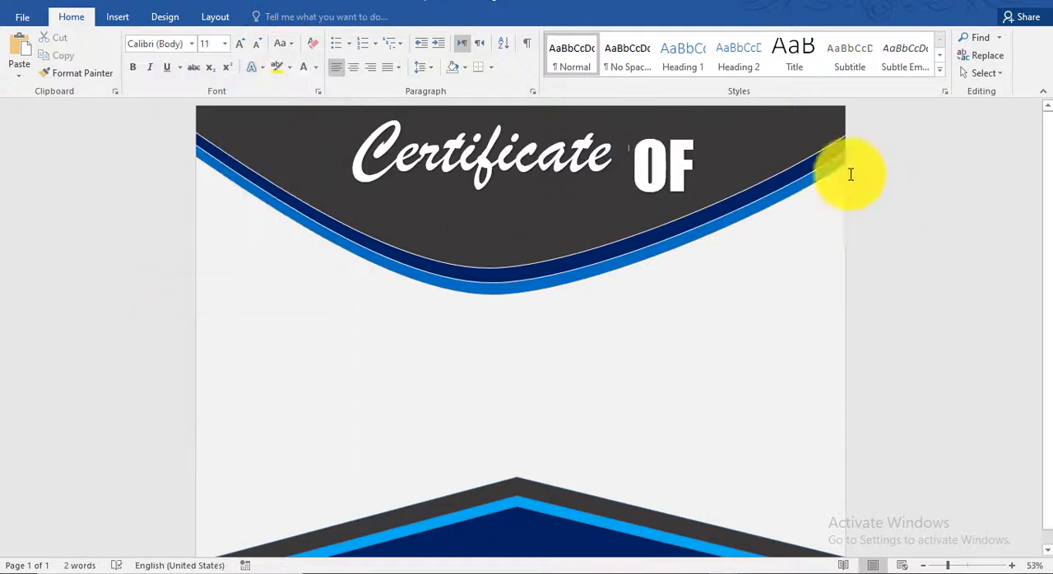
# Set the "OF" text in Times New Roman
pyautogui.click(686, 123)
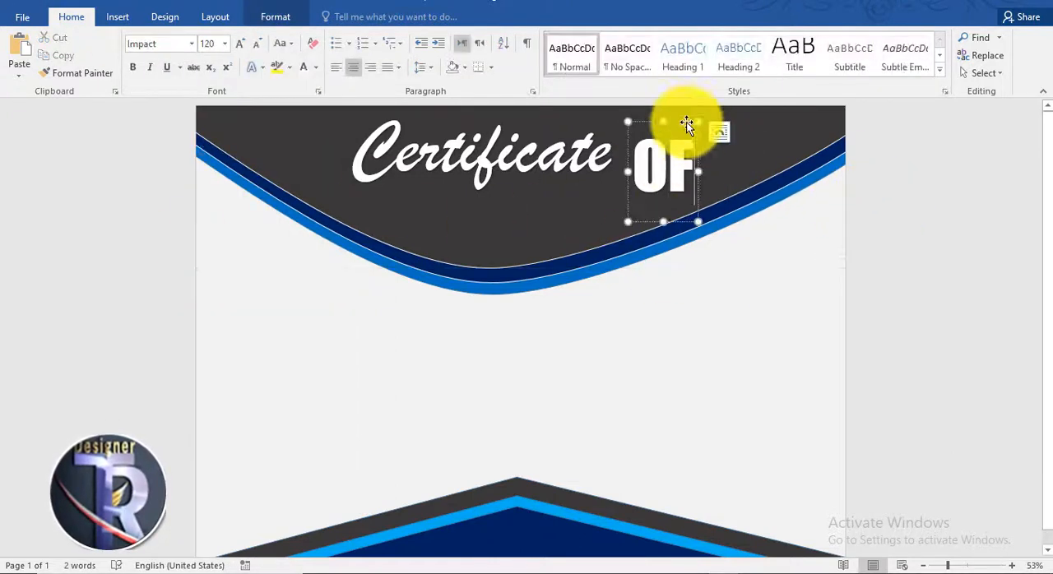
pyautogui.click(191, 45)
pyautogui.click(215, 120)
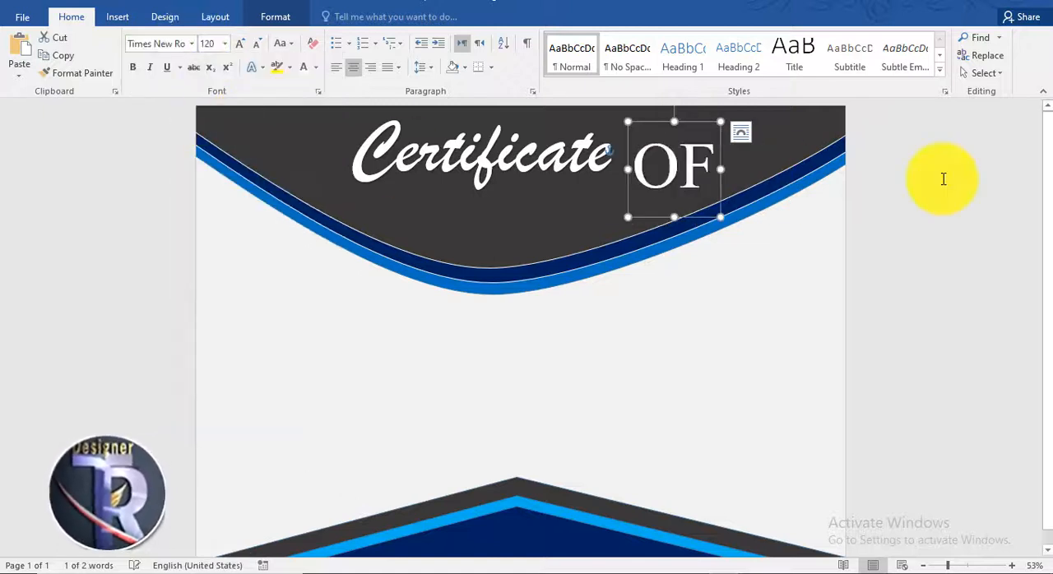
pyautogui.click(940, 178)
# Copy the "OF" text box to below the "Certificate" title and replace the copy's text with "Achivement"
pyautogui.click(698, 142)
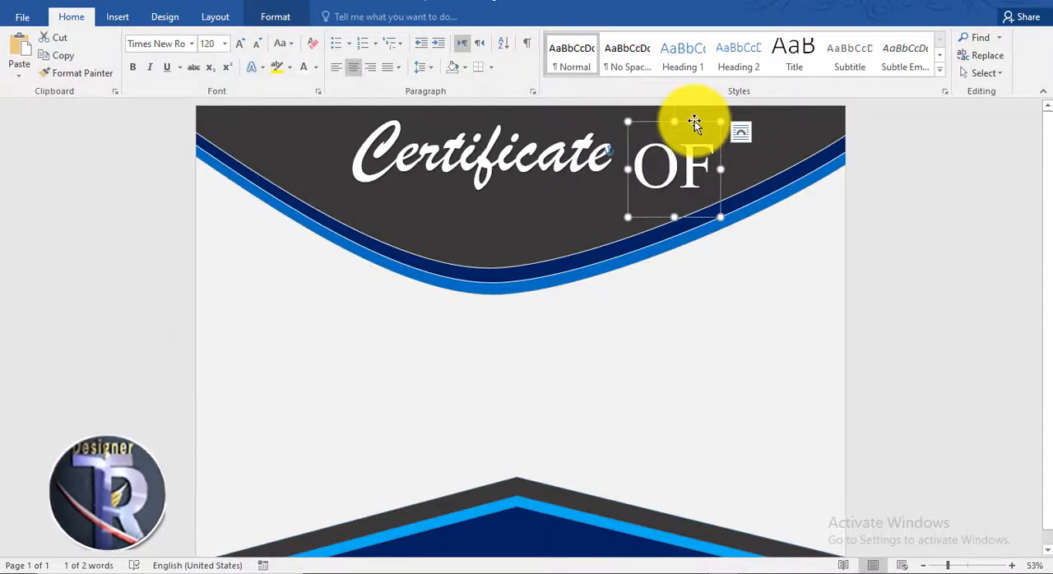
pyautogui.moveTo(695, 121); pyautogui.dragTo(470, 235)
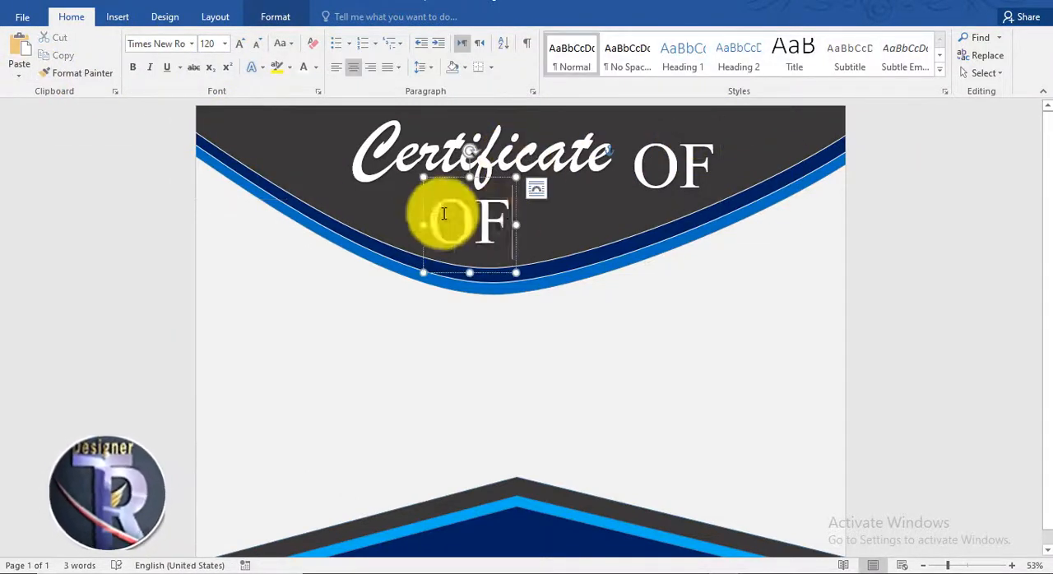
pyautogui.doubleClick(444, 214)
pyautogui.write('a')
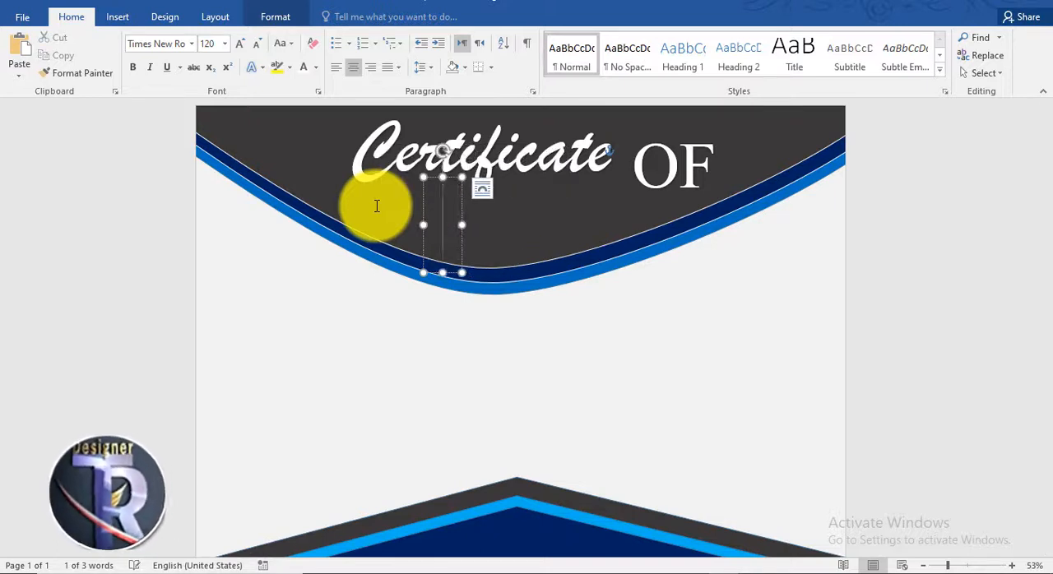
pyautogui.write('chivemt')
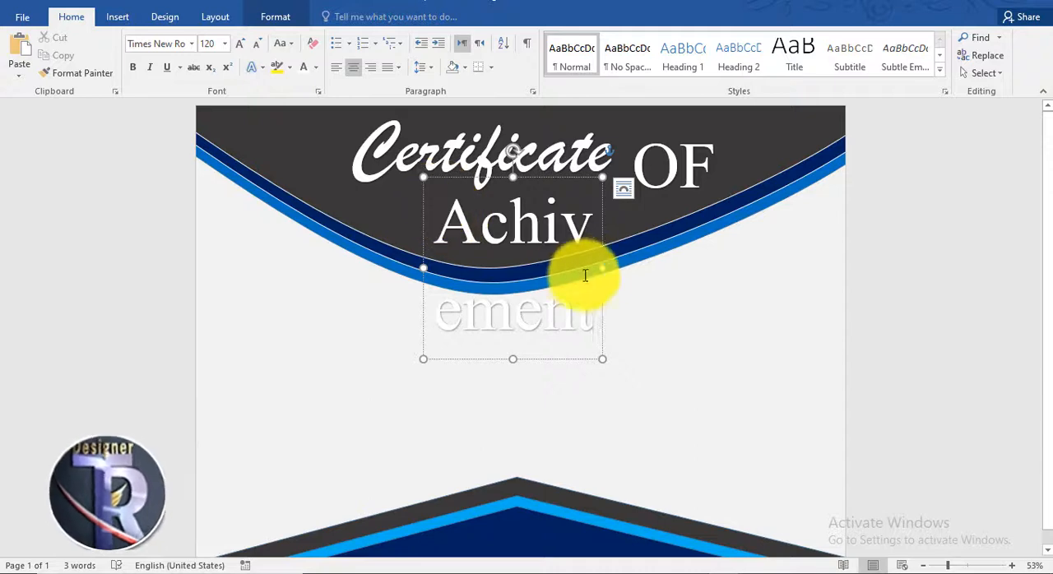
# Widen the "Achivement" text box so the word fits on one line and set its font size to 100
pyautogui.moveTo(602, 268); pyautogui.dragTo(630, 263)
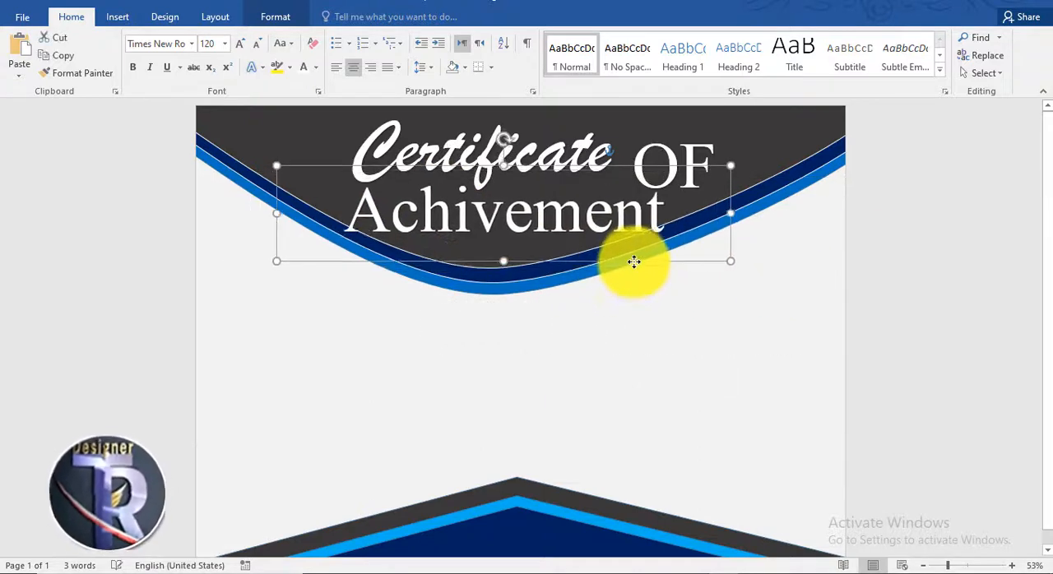
pyautogui.press('ctrl+shift+less')
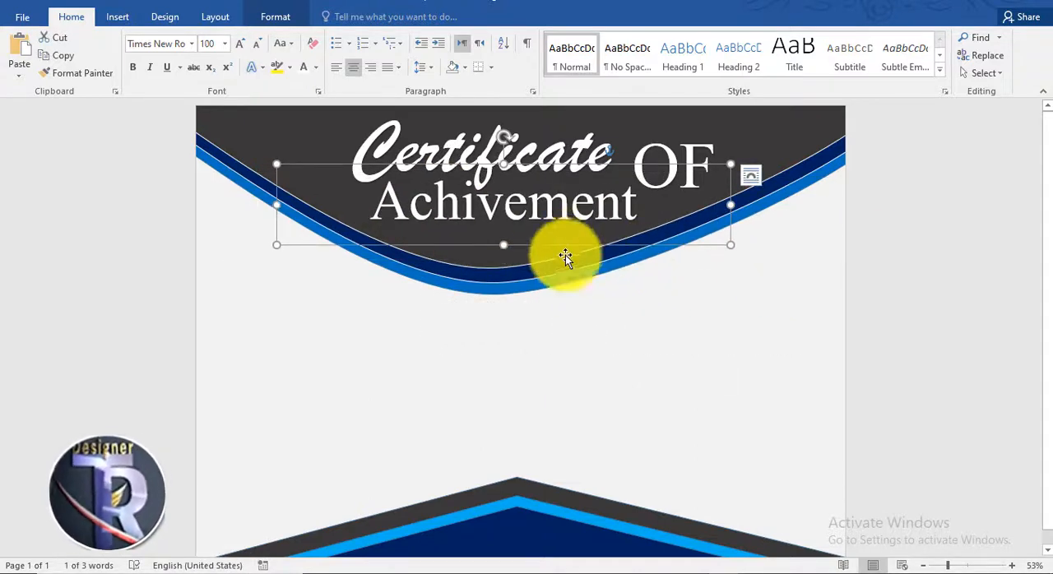
pyautogui.click(962, 267)
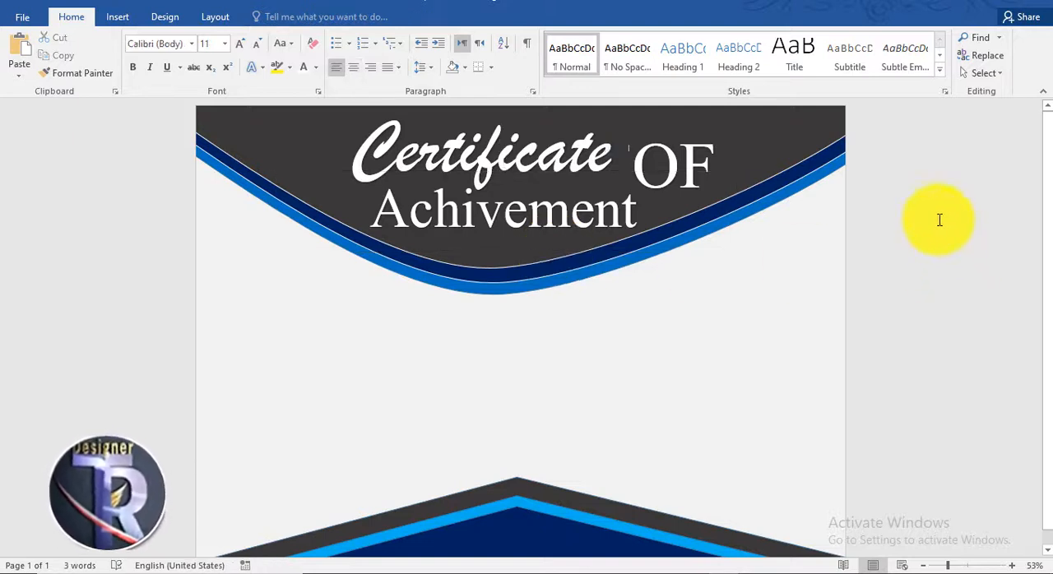
# Set the "Achivement" text to size 80 and reposition it slightly lower beneath "Certificate"
pyautogui.click(581, 171)
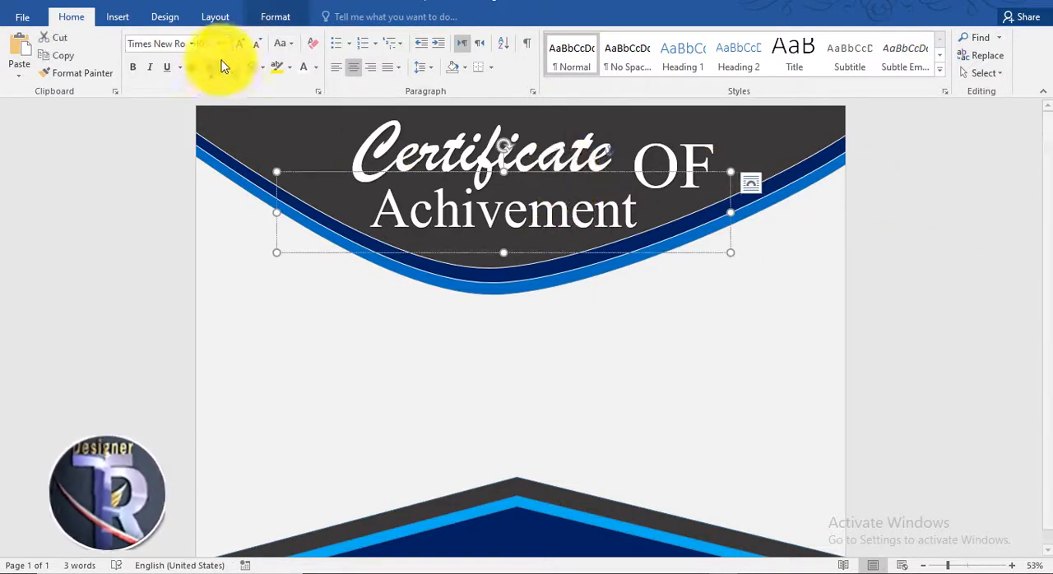
pyautogui.click(257, 44)
pyautogui.click(257, 44)
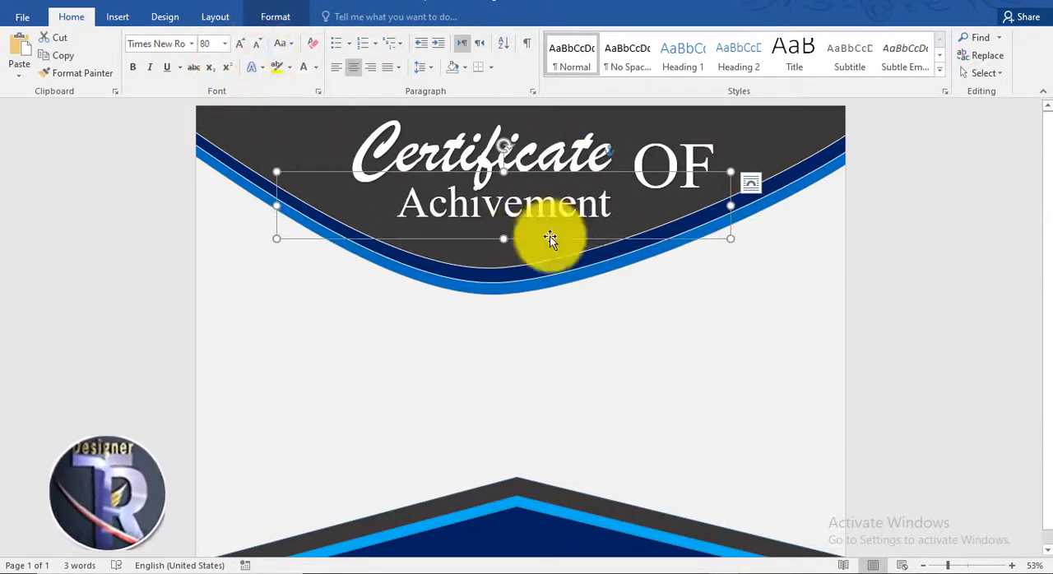
pyautogui.moveTo(548, 236); pyautogui.dragTo(533, 250)
pyautogui.click(908, 209)
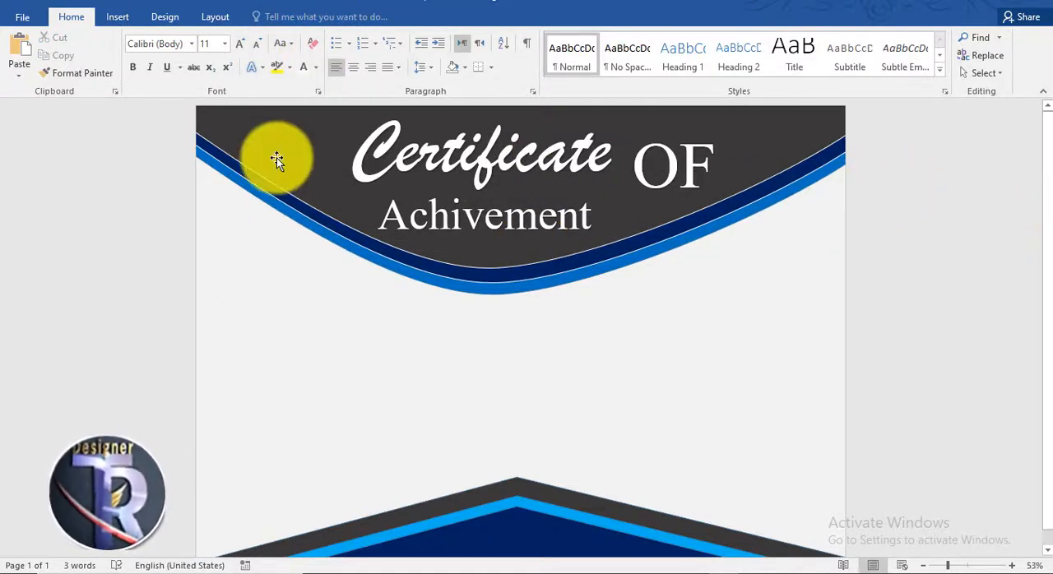
# Draw a narrow rectangle about 2.71" wide and 0.26" high between the end of "Certificate" and "Achivement"
pyautogui.click(118, 18)
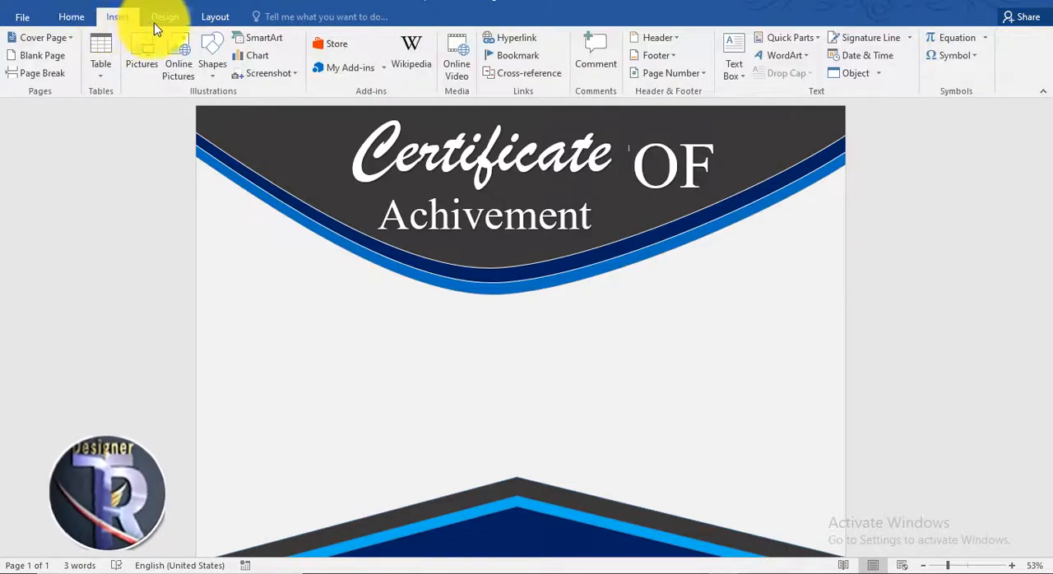
pyautogui.click(519, 205)
pyautogui.click(215, 56)
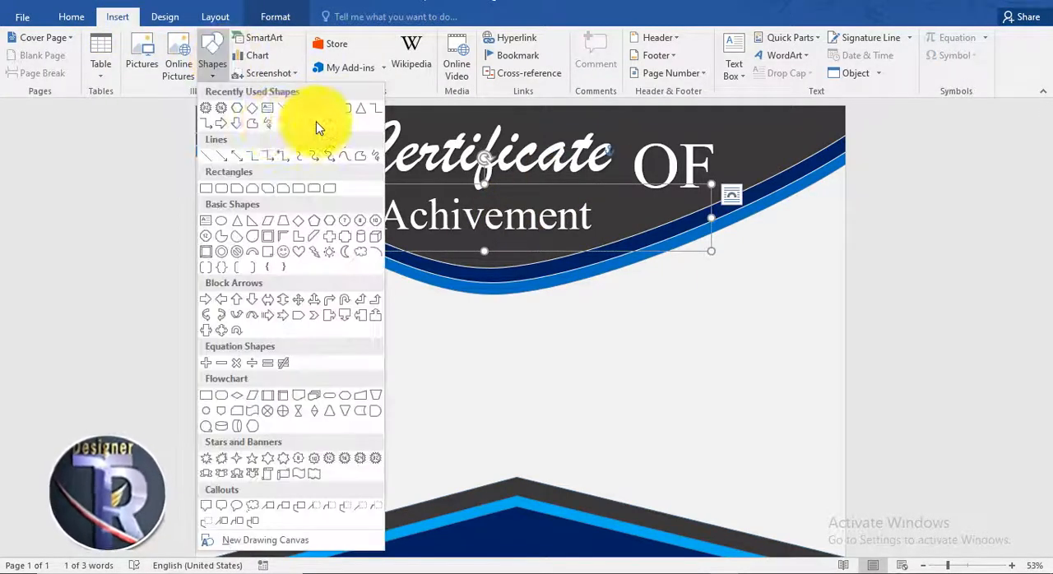
pyautogui.click(319, 128)
pyautogui.moveTo(524, 190); pyautogui.dragTo(625, 194)
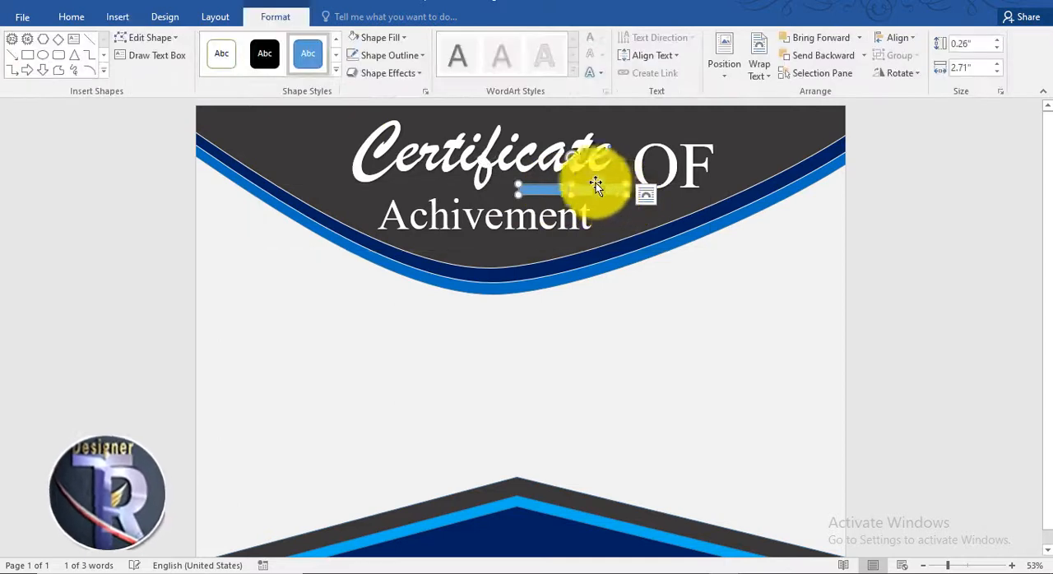
# Fill the narrow rectangle white without an outline and flatten it to a thin line
pyautogui.click(380, 38)
pyautogui.click(374, 58)
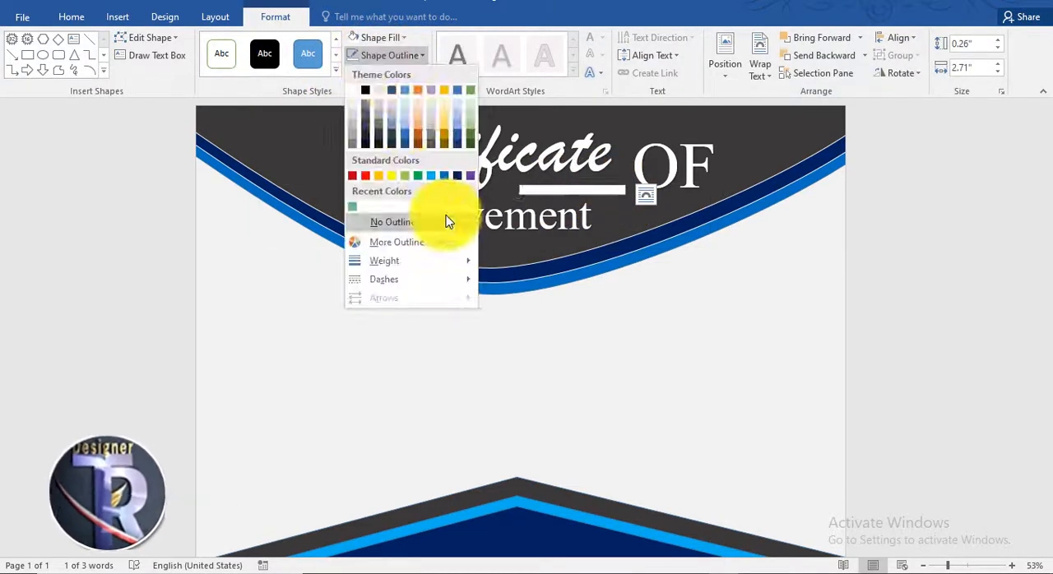
pyautogui.click(446, 219)
pyautogui.click(939, 250)
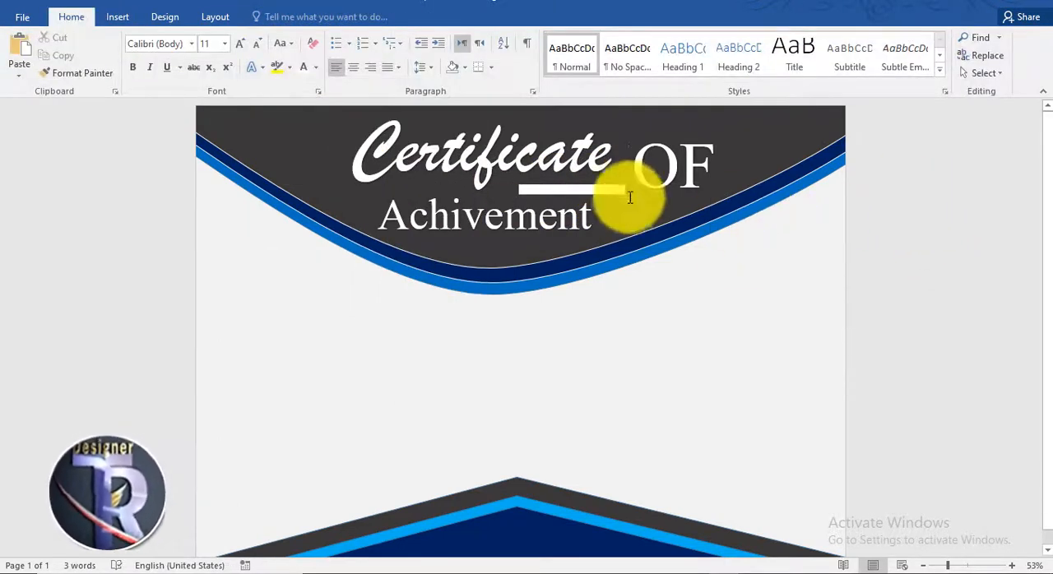
pyautogui.click(590, 192)
pyautogui.click(974, 284)
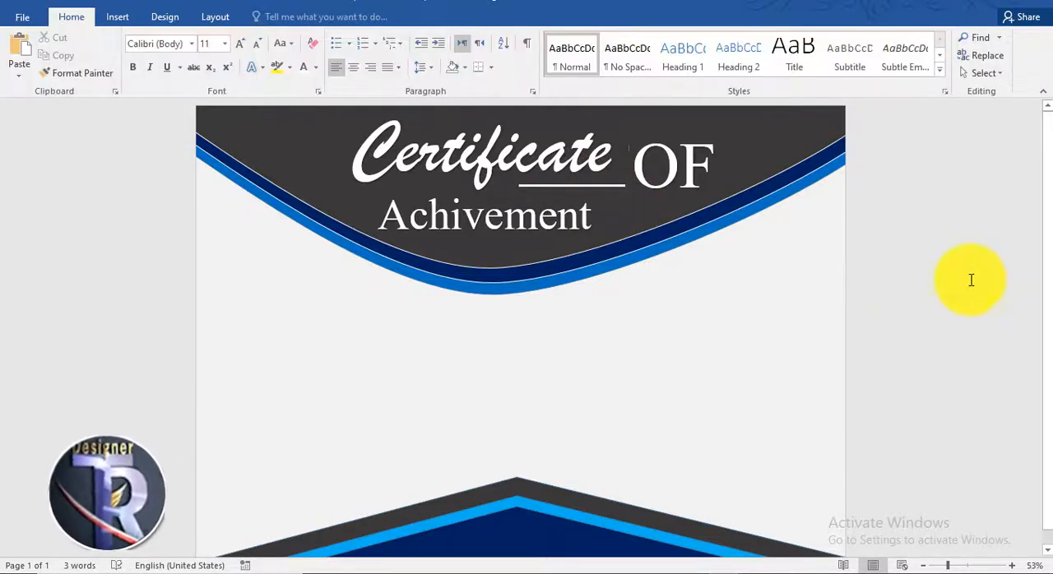
pyautogui.scroll(-1, 286, 312)
pyautogui.scroll(1, 286, 312)
pyautogui.scroll(-1, 286, 312)
pyautogui.scroll(1, 287, 311)
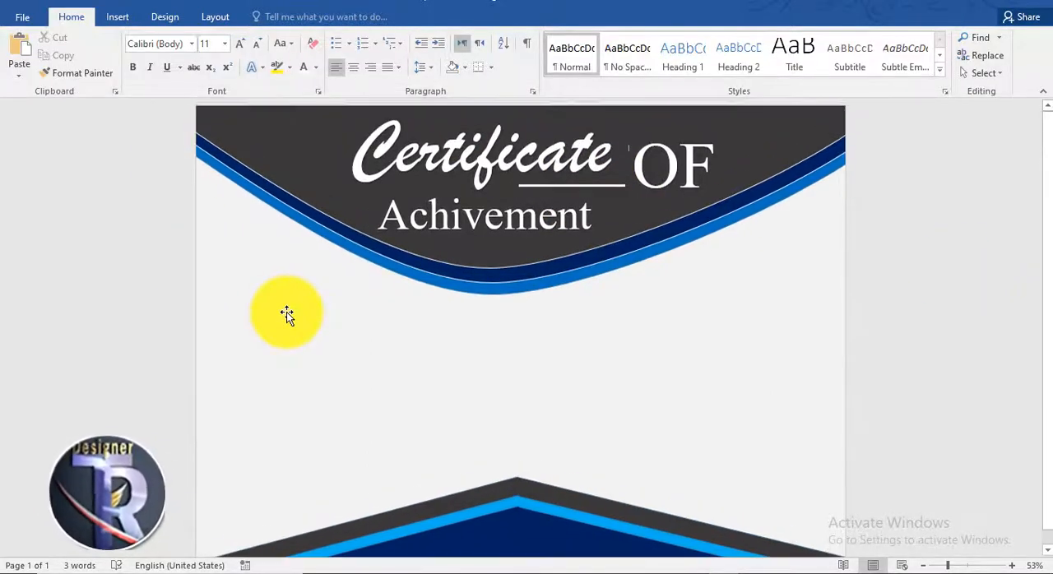
# Draw a many-pointed star about 2.96" by 2.96" and center it over the peak of the lower chevron shapes
pyautogui.scroll(-1, 286, 312)
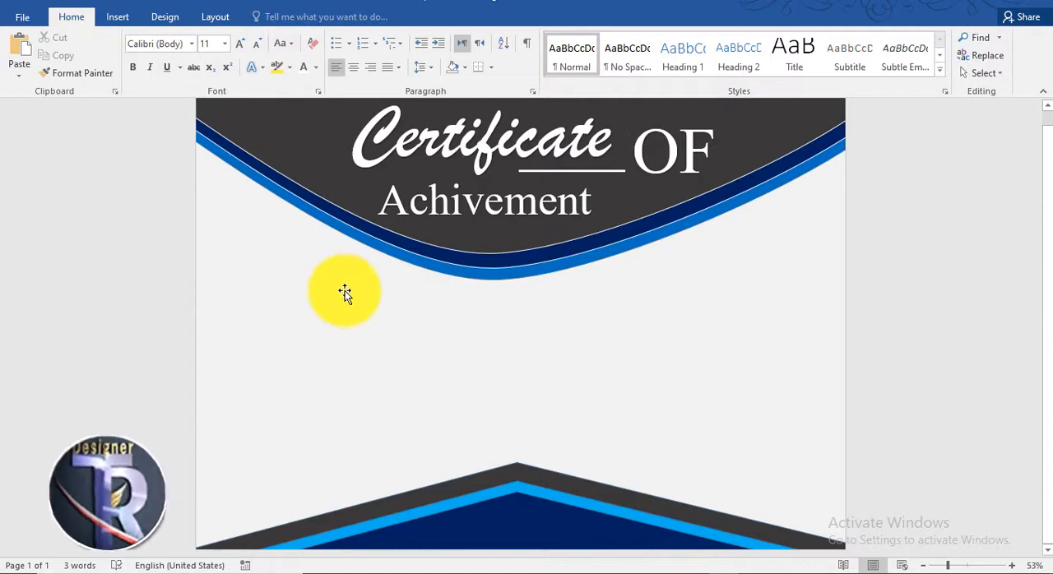
pyautogui.click(119, 17)
pyautogui.click(211, 58)
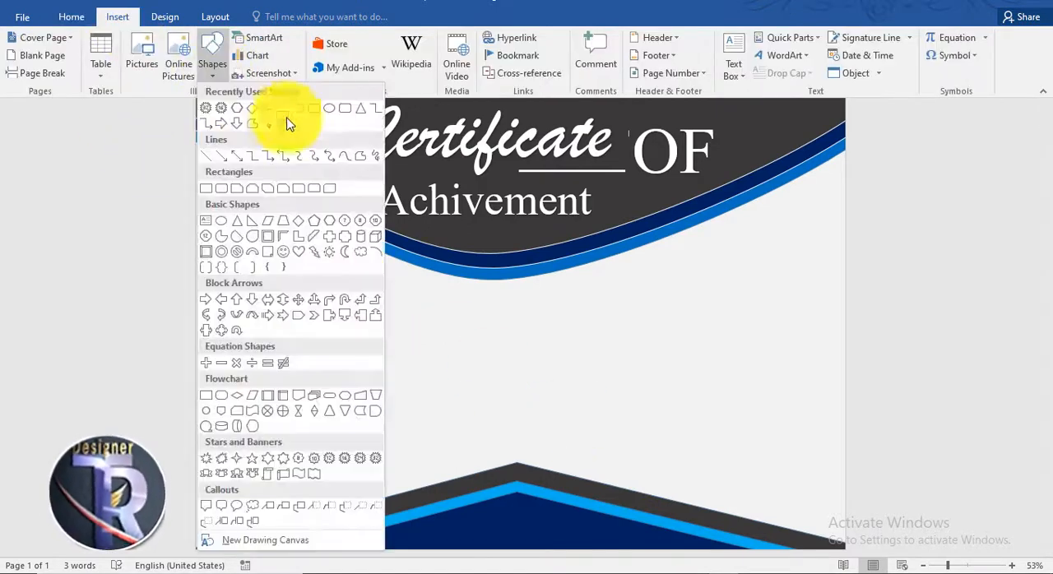
pyautogui.click(329, 106)
pyautogui.click(213, 60)
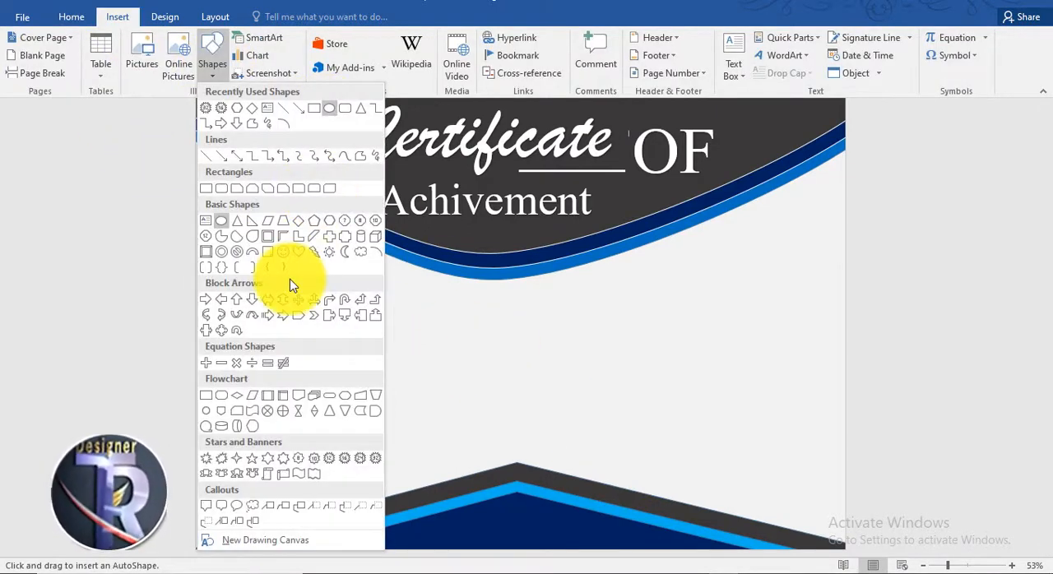
pyautogui.click(207, 112)
pyautogui.moveTo(481, 411); pyautogui.dragTo(599, 520)
pyautogui.moveTo(535, 482); pyautogui.dragTo(515, 482)
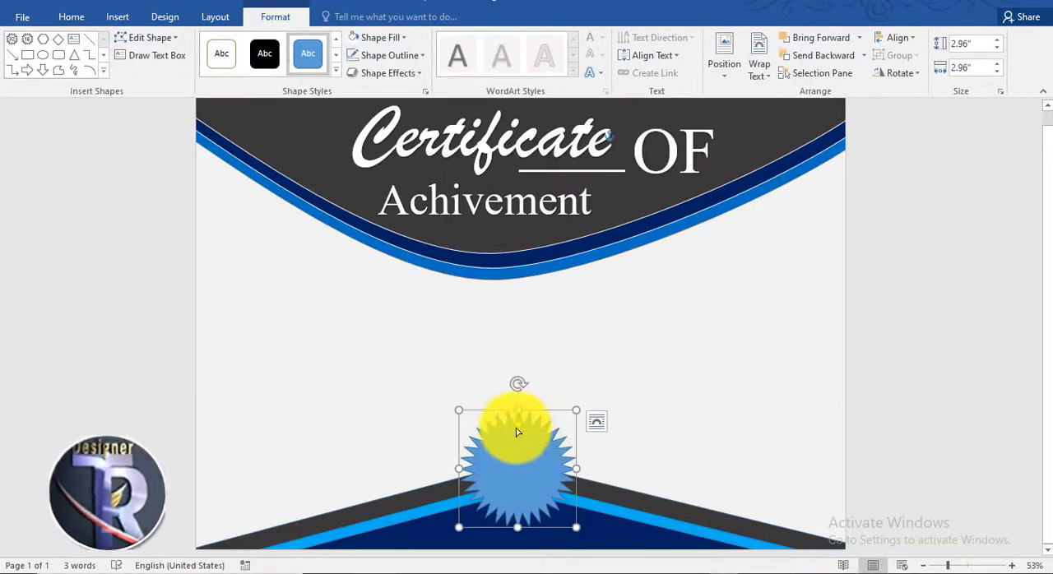
# Fill the star with standard yellow and remove its outline
pyautogui.click(374, 37)
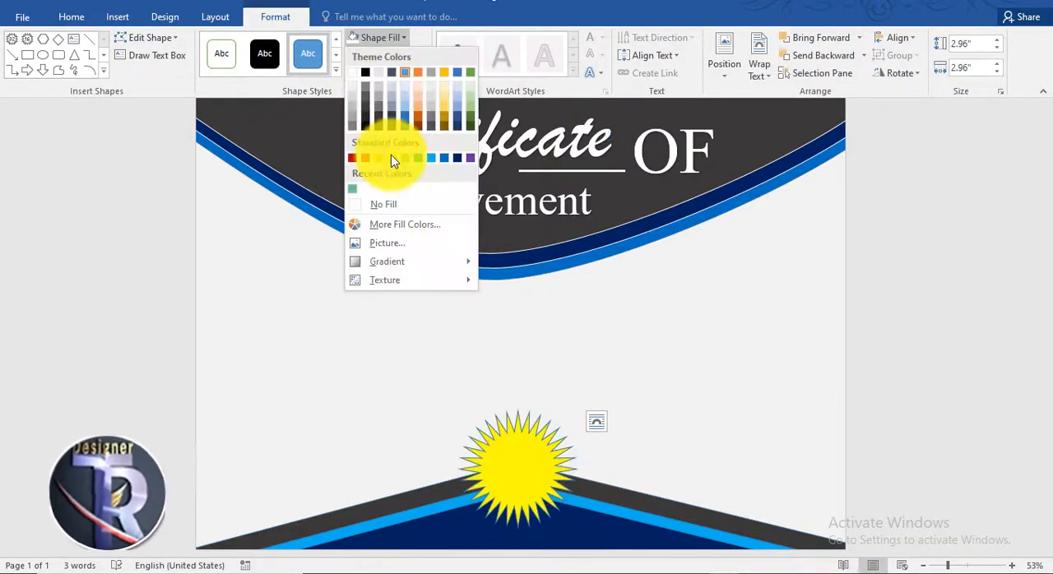
pyautogui.click(391, 156)
pyautogui.click(389, 55)
pyautogui.click(360, 205)
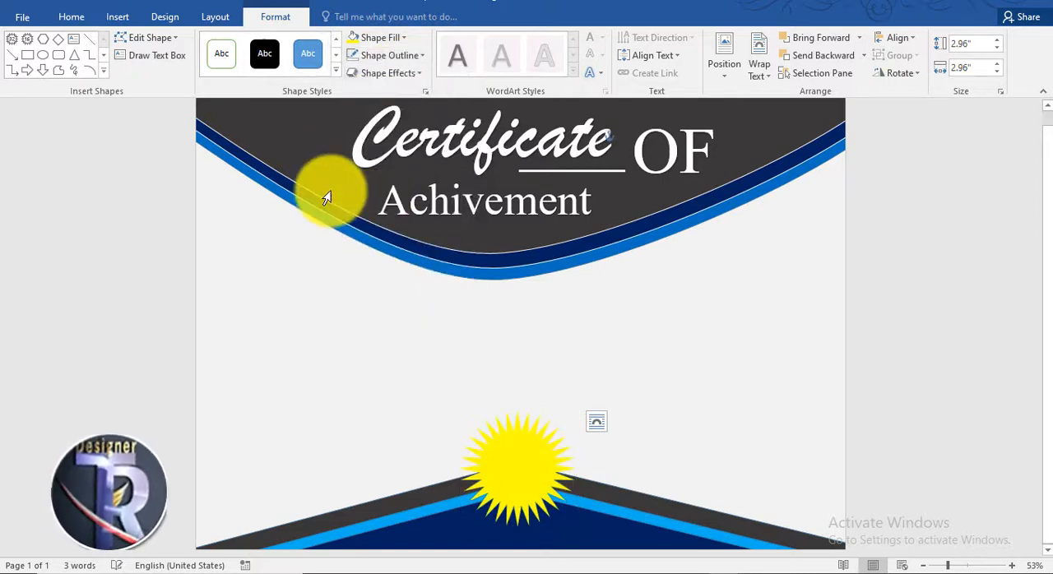
# Draw a circle about 1.84" in diameter and center it on the star
pyautogui.click(42, 55)
pyautogui.moveTo(534, 478); pyautogui.dragTo(539, 479)
pyautogui.moveTo(491, 441); pyautogui.dragTo(516, 469)
pyautogui.moveTo(562, 513); pyautogui.dragTo(542, 496)
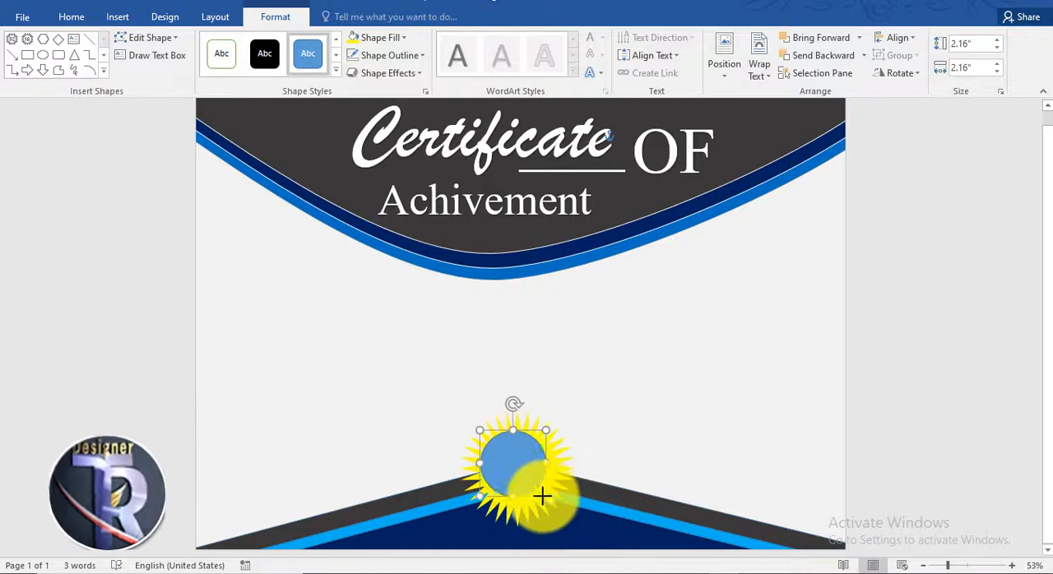
pyautogui.click(585, 459)
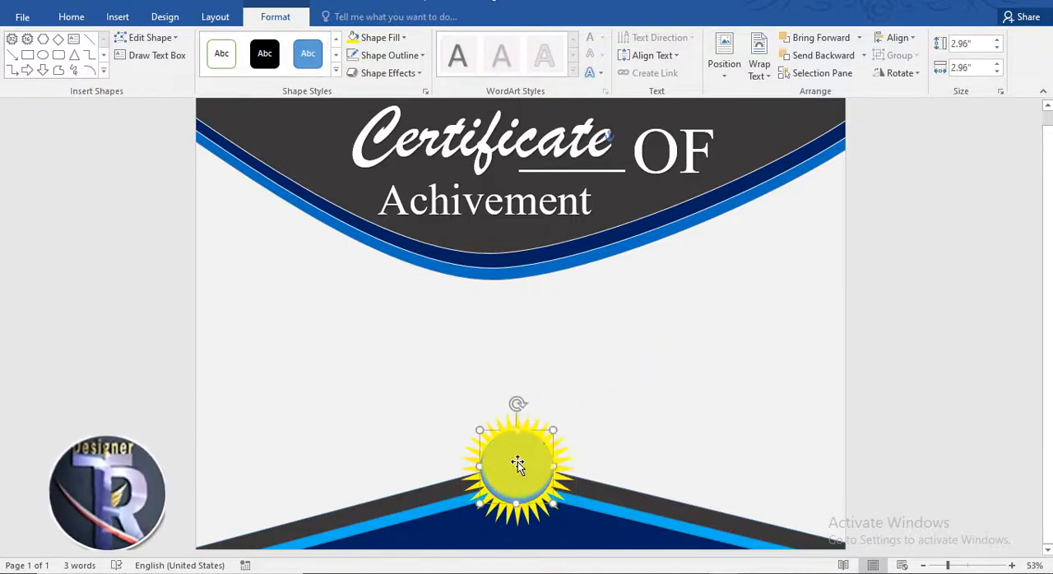
# Fill the circle with Black, Text 1
pyautogui.click(512, 459)
pyautogui.click(380, 38)
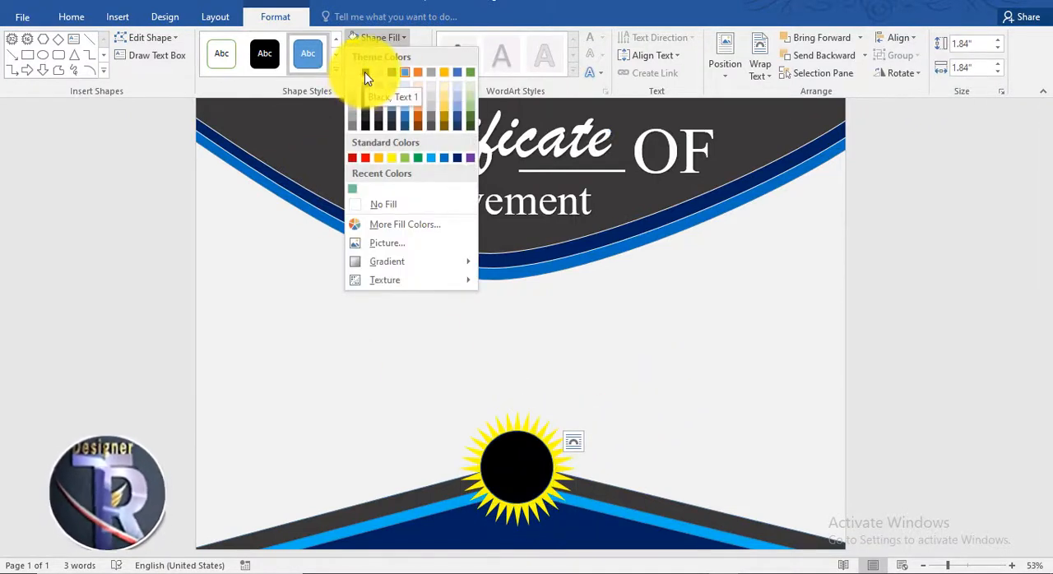
pyautogui.click(364, 72)
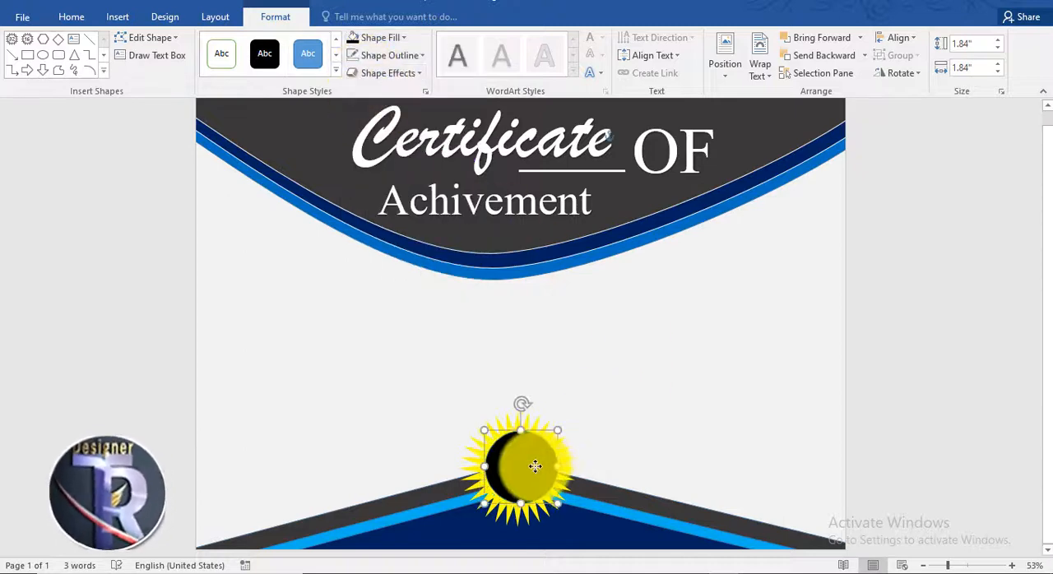
# Change the star's fill to the standard orange color
pyautogui.click(506, 510)
pyautogui.click(380, 38)
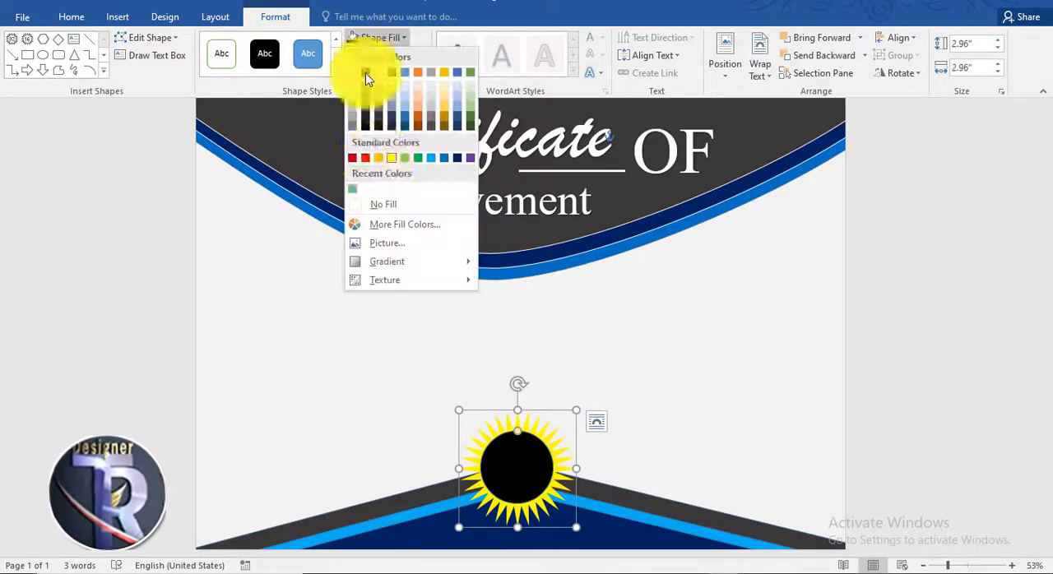
pyautogui.click(378, 159)
pyautogui.click(915, 321)
# Give the black circle a white outline
pyautogui.click(493, 464)
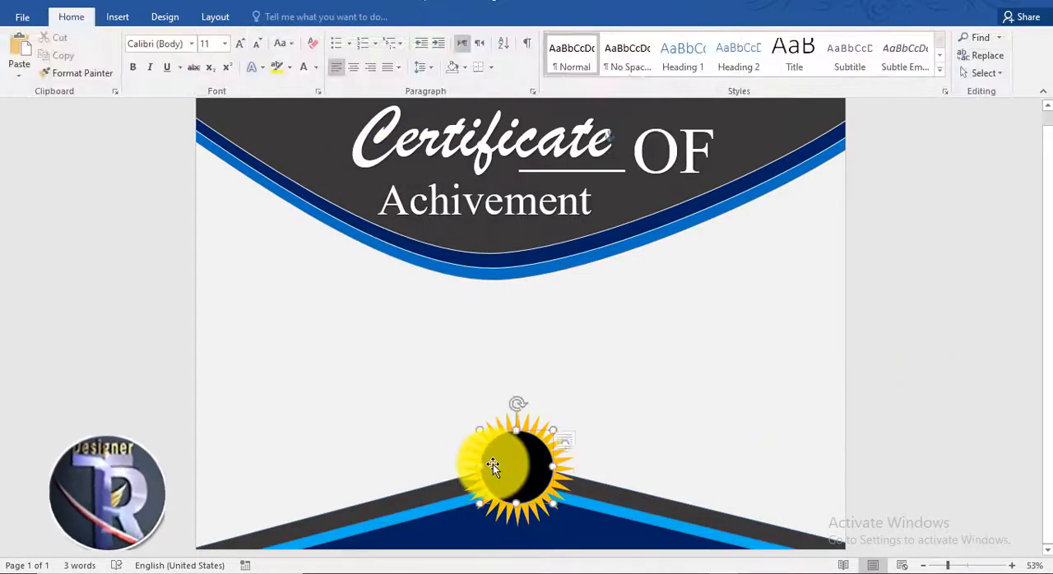
pyautogui.click(387, 55)
pyautogui.click(357, 93)
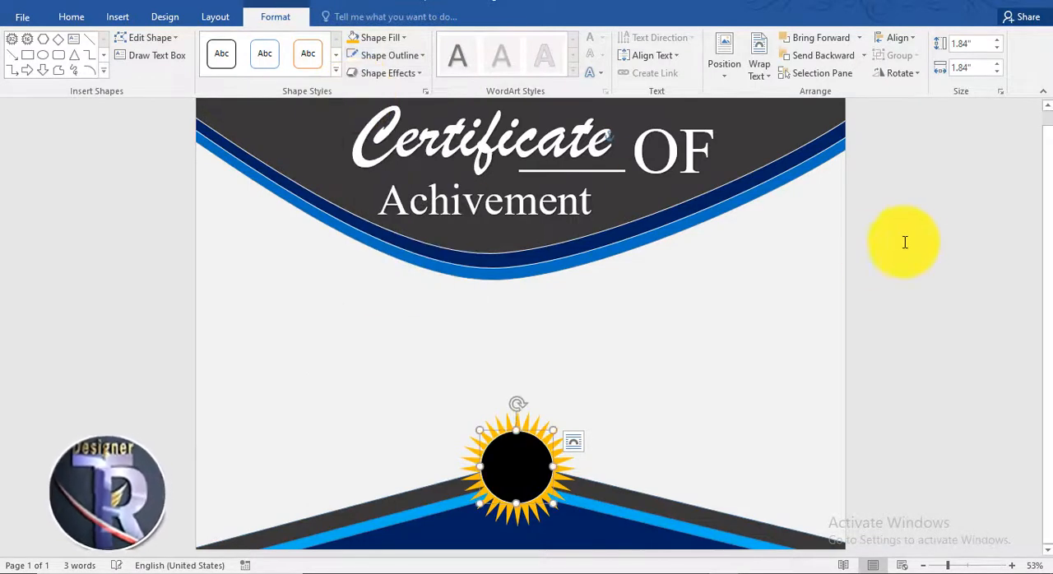
pyautogui.click(913, 256)
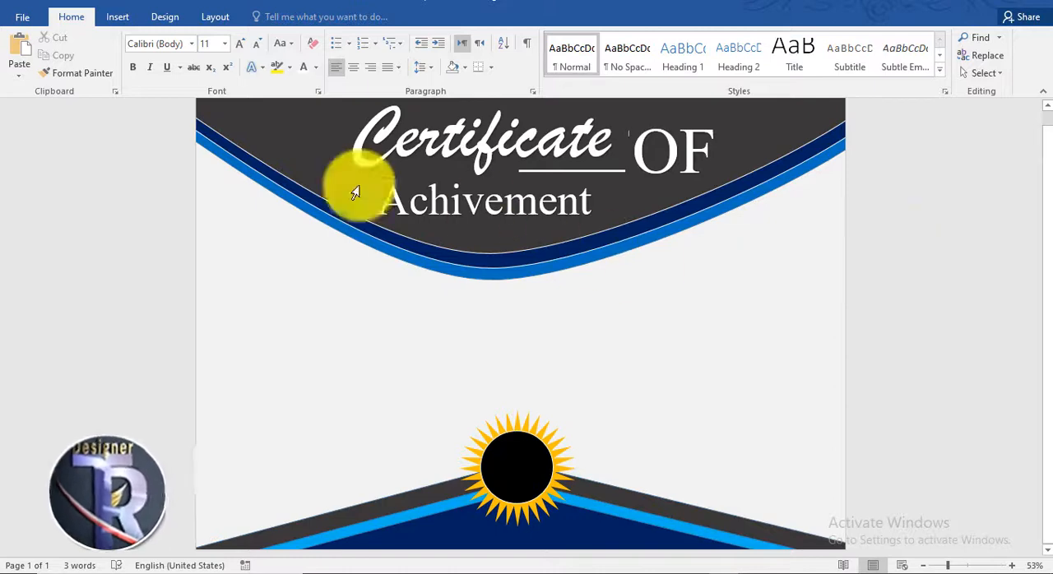
# Insert black WordArt below the curved header and replace its placeholder text with "NAME Surname"
pyautogui.click(117, 17)
pyautogui.click(784, 55)
pyautogui.click(775, 88)
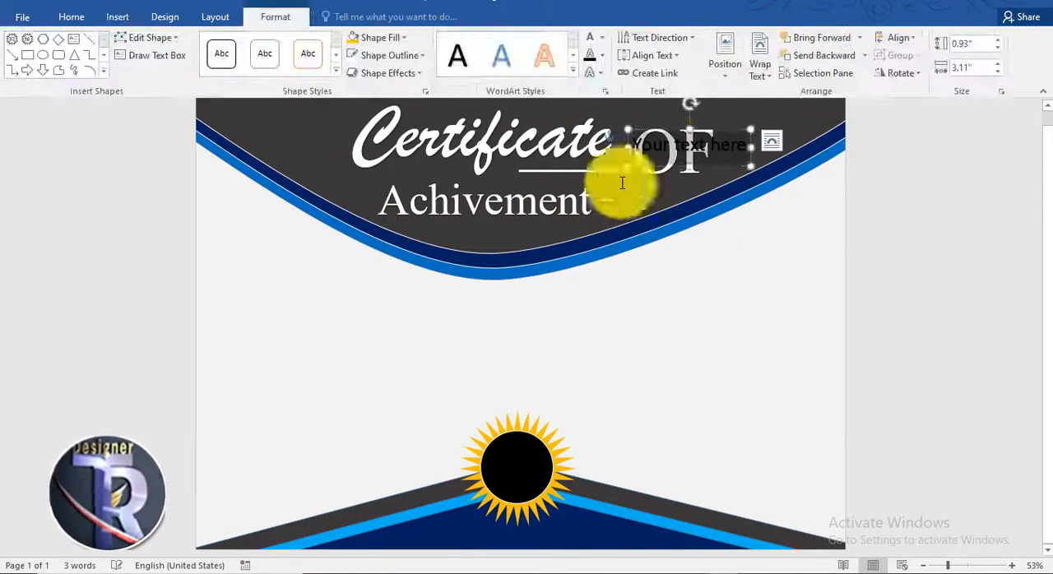
pyautogui.moveTo(691, 168); pyautogui.dragTo(409, 313)
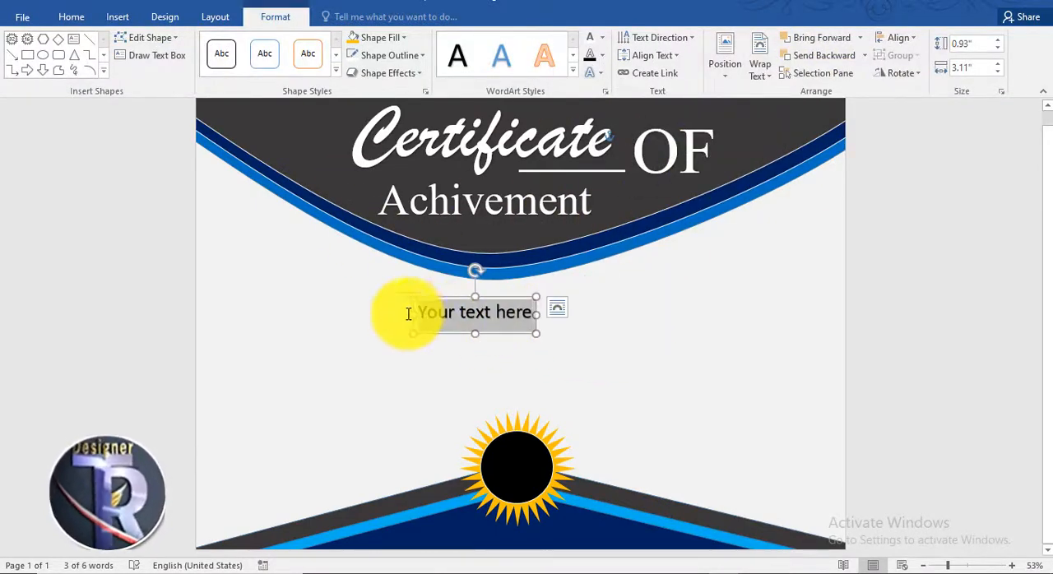
pyautogui.write('NAME Surname')
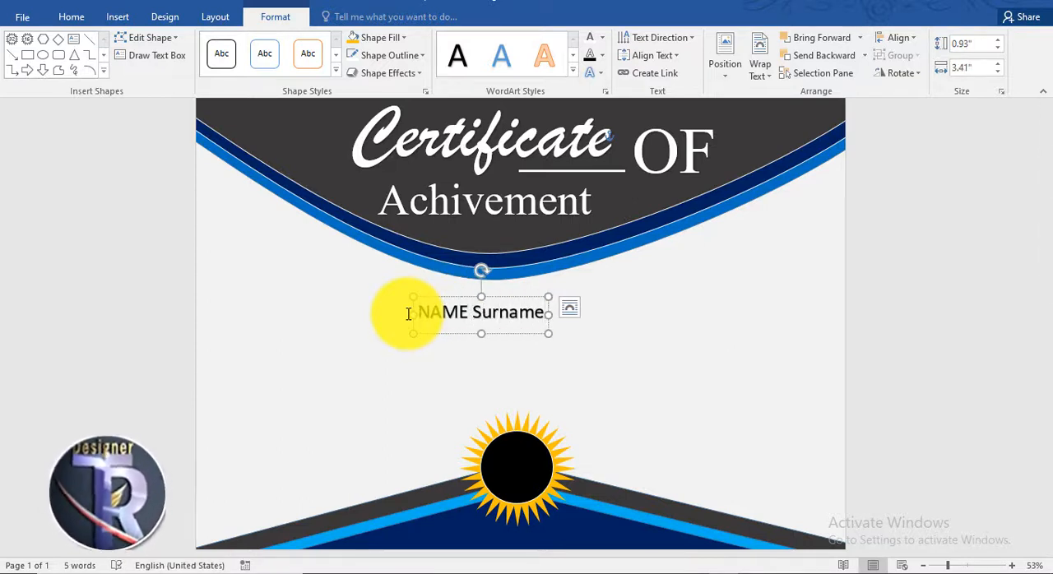
# Set the "NAME Surname" text to size 90 and widen its box so it fits on one line
pyautogui.click(536, 297)
pyautogui.click(68, 16)
pyautogui.click(238, 46)
pyautogui.click(238, 46)
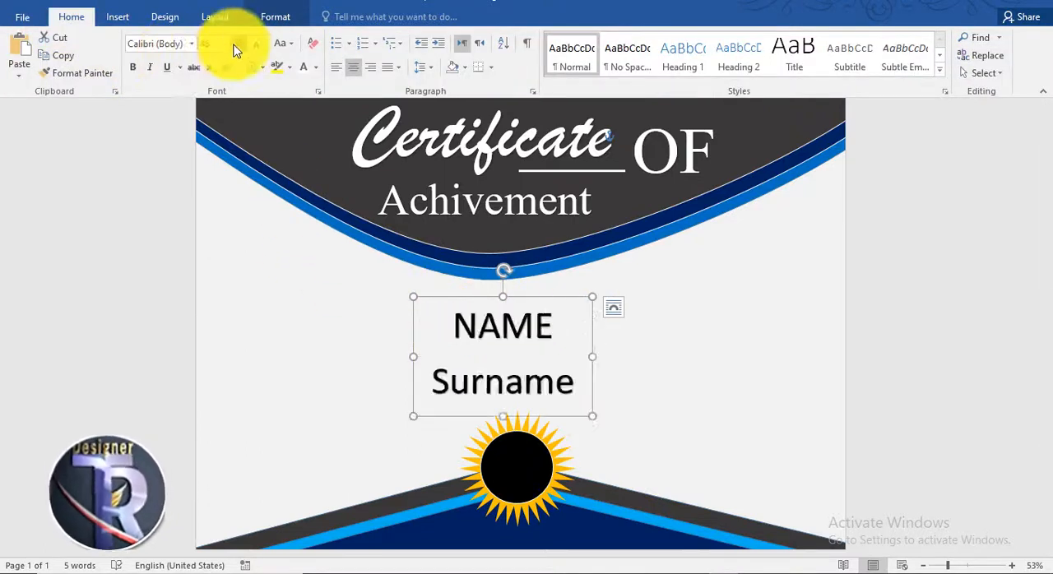
pyautogui.click(234, 49)
pyautogui.moveTo(592, 356); pyautogui.dragTo(640, 353)
# Format the "NAME Surname" text in Brush Script MT at size 120 with each word capitalized
pyautogui.click(192, 44)
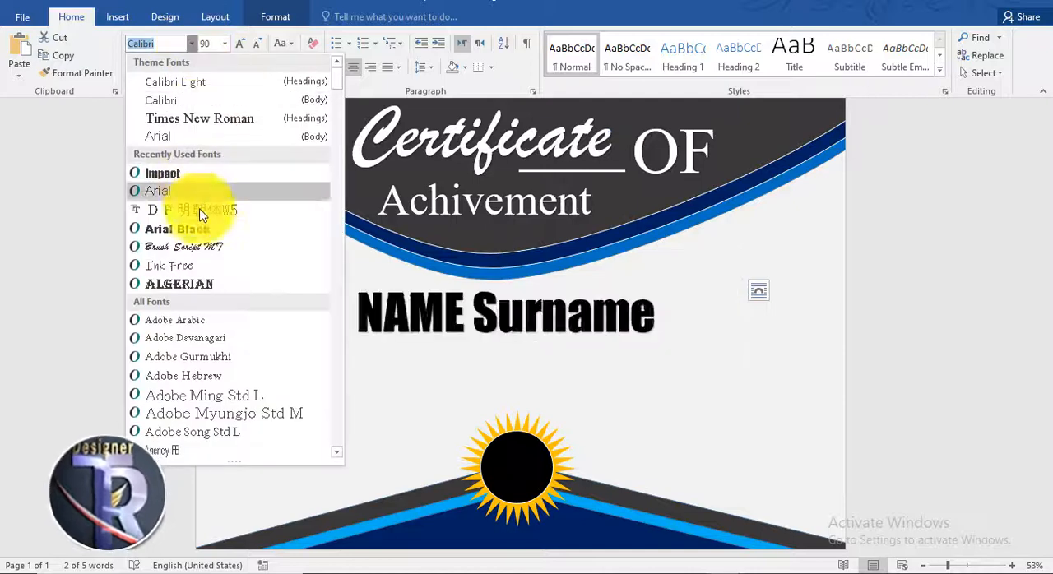
pyautogui.click(206, 249)
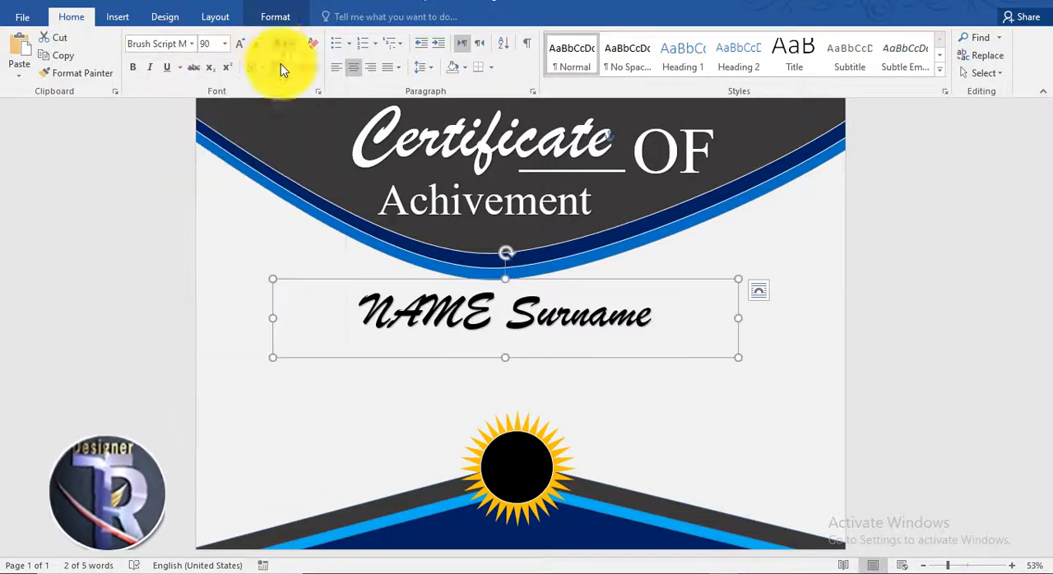
pyautogui.click(284, 43)
pyautogui.click(322, 118)
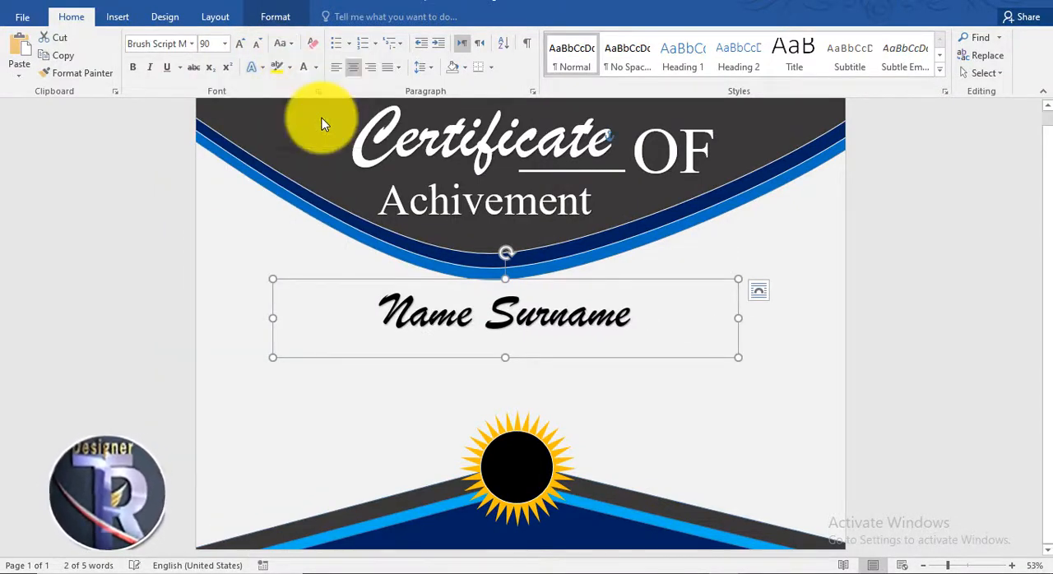
pyautogui.click(239, 43)
pyautogui.click(239, 43)
pyautogui.click(240, 42)
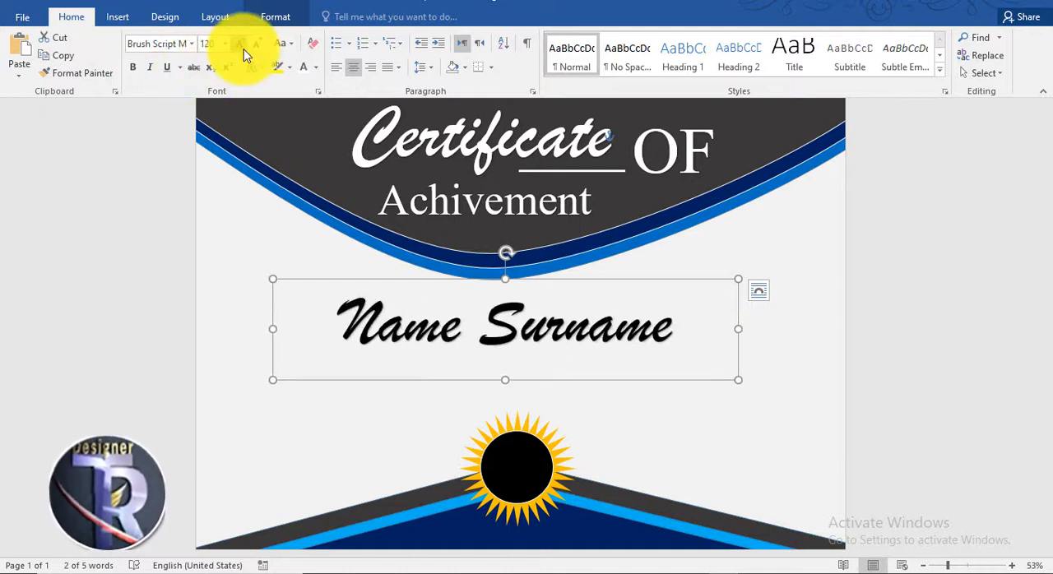
# Move the "Name Surname" text up under the curved header and draw a black bar about 0.18" by 8.26" beneath it
pyautogui.moveTo(625, 384); pyautogui.dragTo(648, 364)
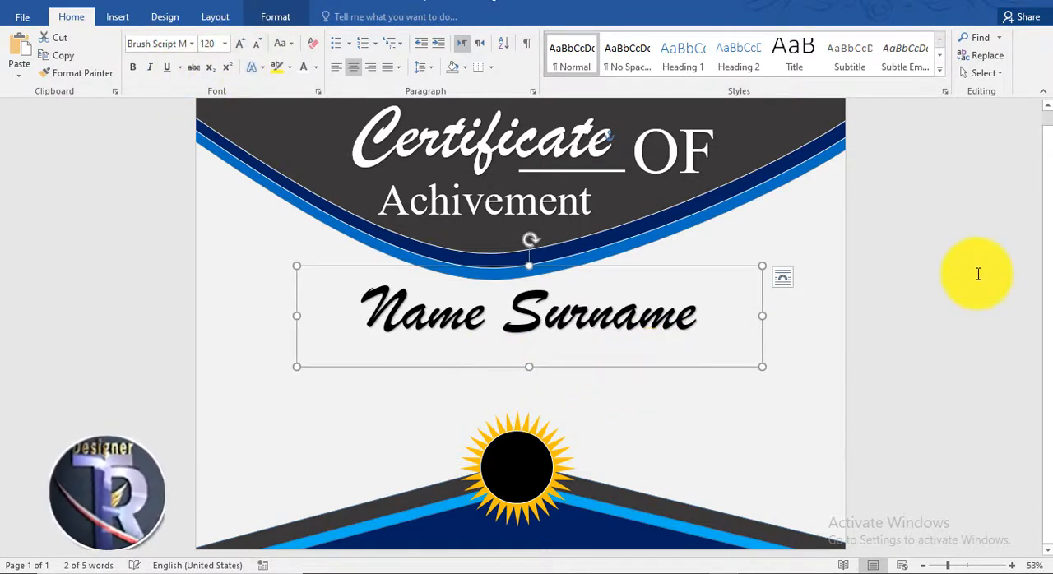
pyautogui.click(806, 228)
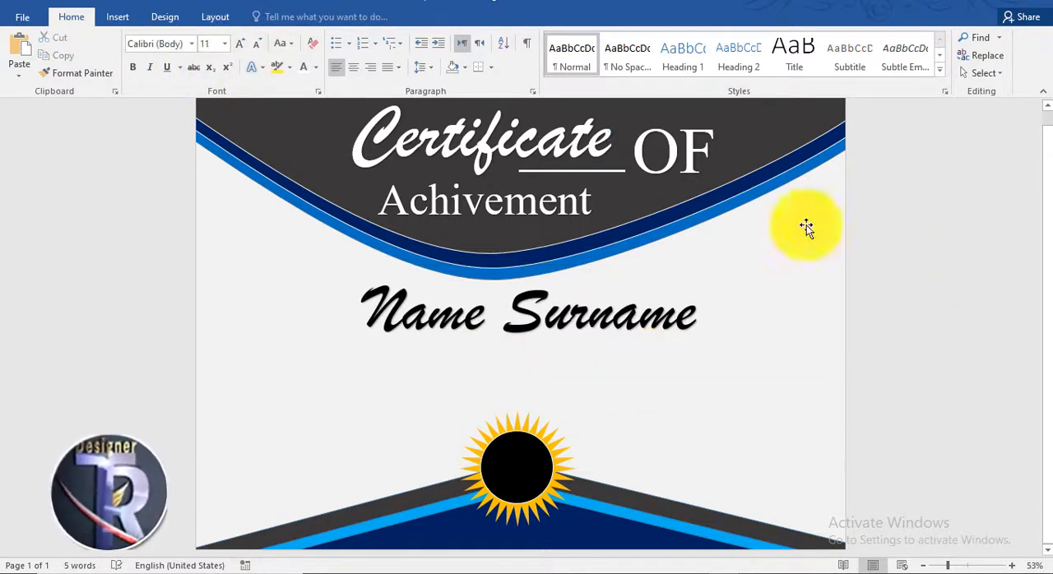
pyautogui.click(118, 16)
pyautogui.click(213, 57)
pyautogui.click(315, 110)
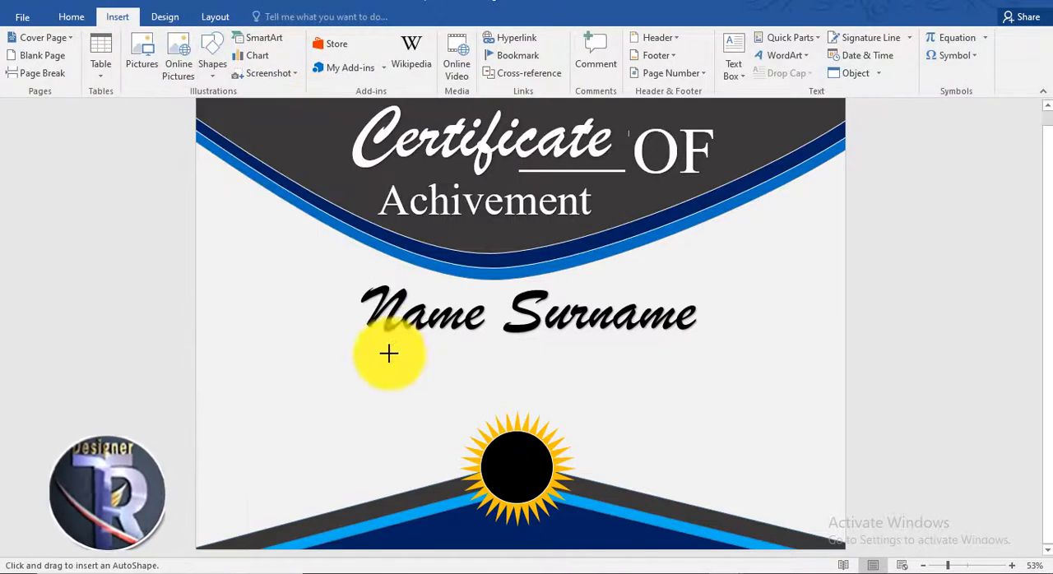
pyautogui.moveTo(366, 351); pyautogui.dragTo(691, 352)
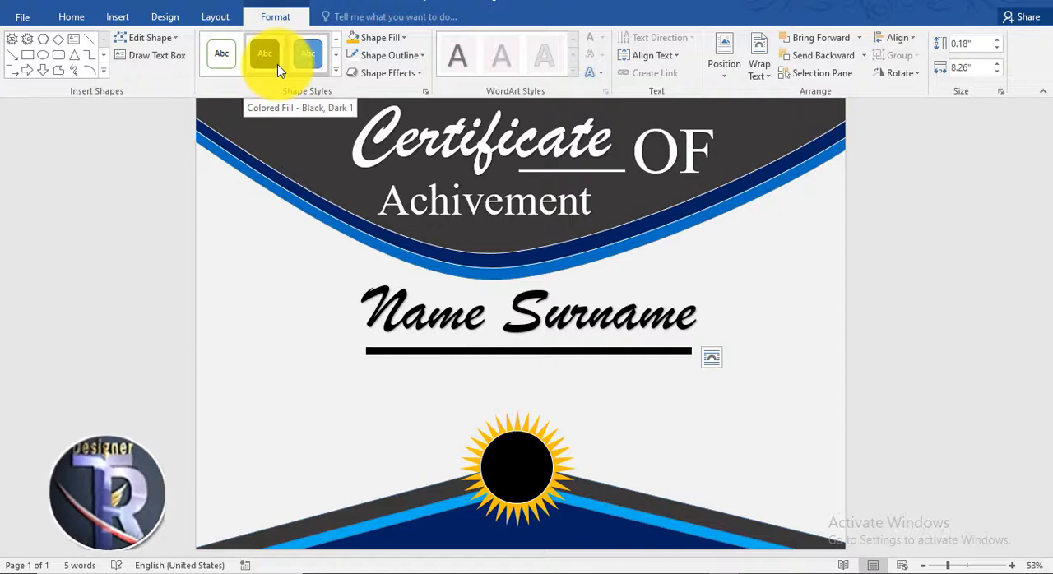
pyautogui.click(381, 39)
pyautogui.click(367, 76)
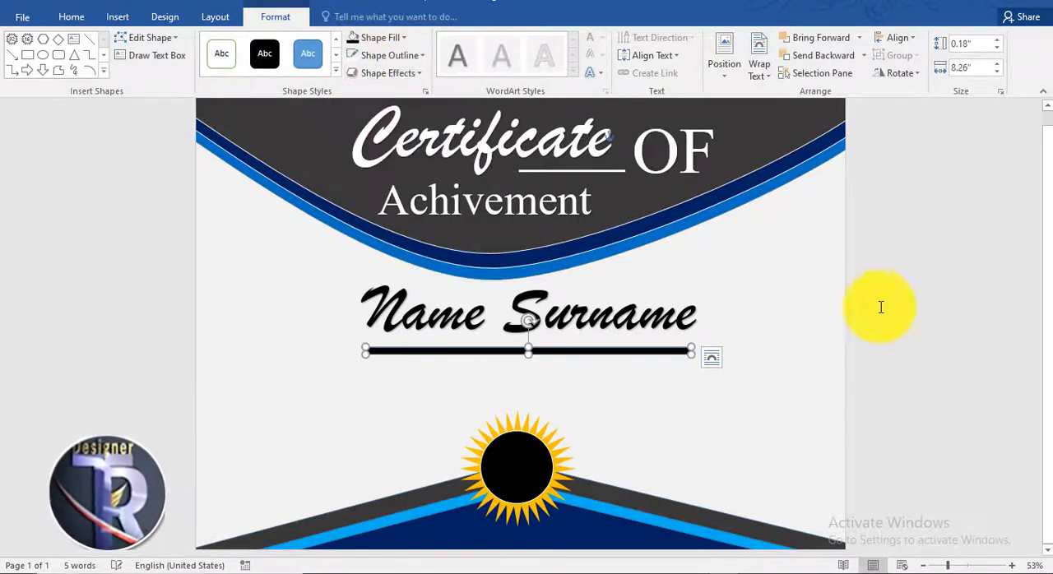
pyautogui.click(907, 288)
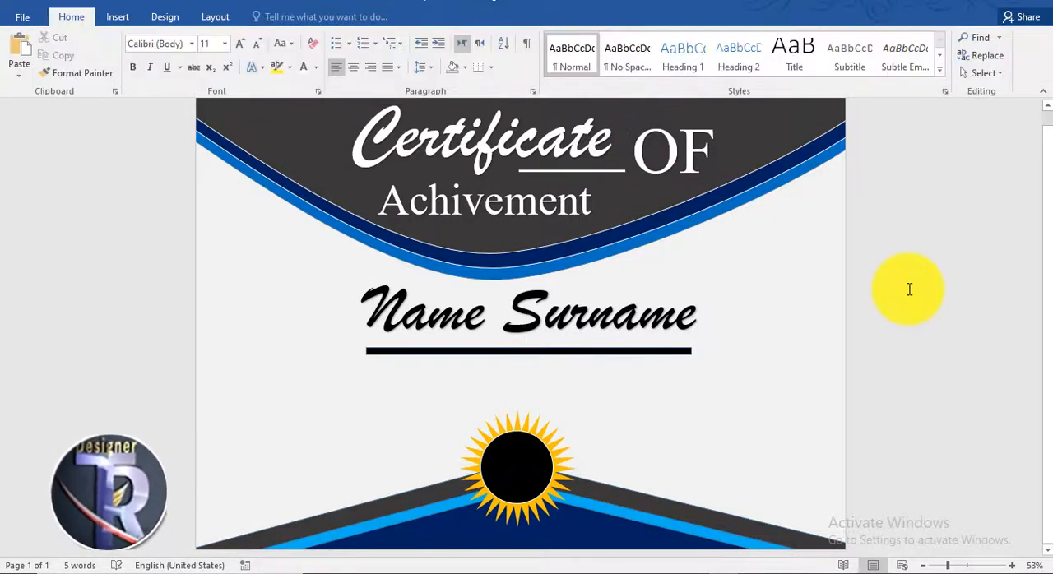
# Draw a text box about 1.12" by 8.35" below the black bar and fill it with a "Lorem ipsum" placeholder paragraph
pyautogui.click(132, 18)
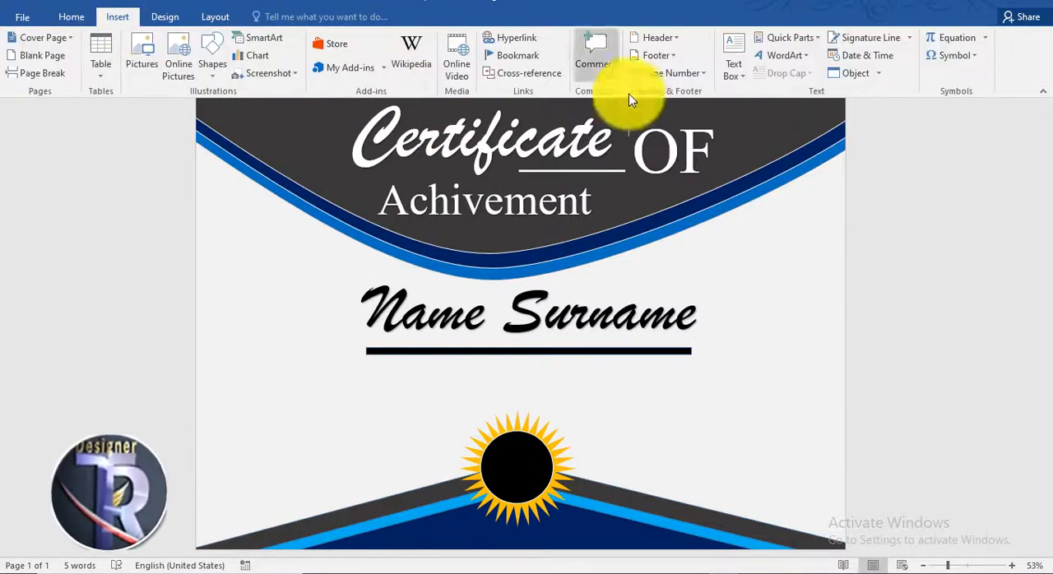
pyautogui.click(733, 74)
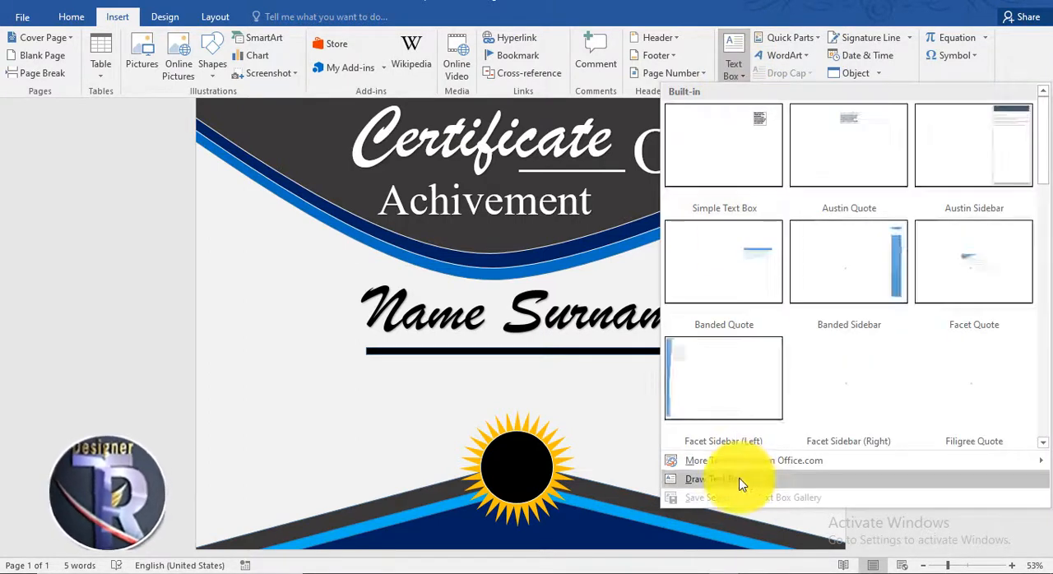
pyautogui.click(736, 482)
pyautogui.moveTo(367, 368)
pyautogui.mouseDown()
pyautogui.moveTo(529, 425)
pyautogui.moveTo(714, 425)
pyautogui.moveTo(695, 411)
pyautogui.mouseUp()
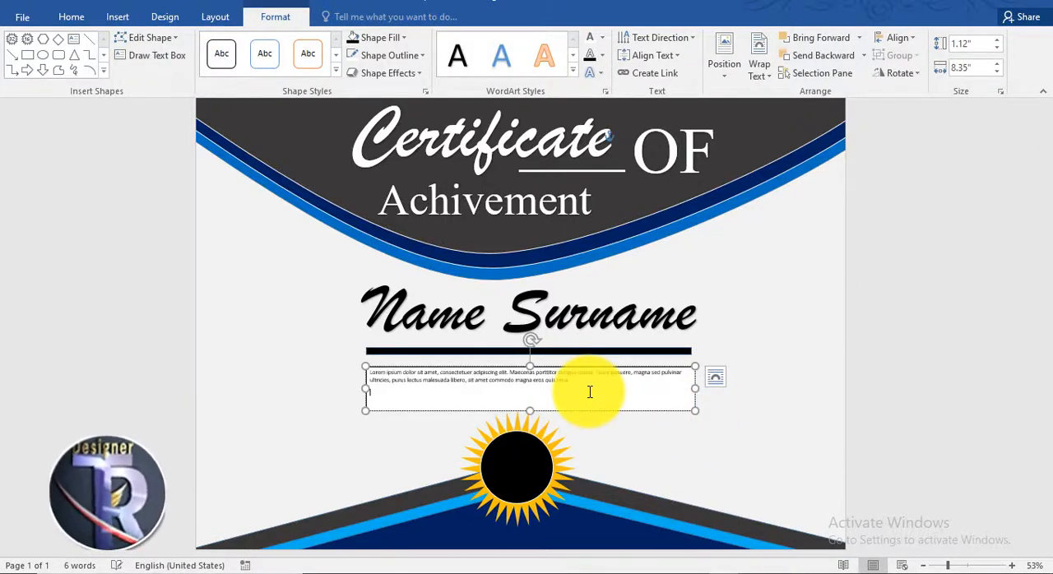
# Remove the fill and outline from the placeholder paragraph's text box
pyautogui.click(403, 37)
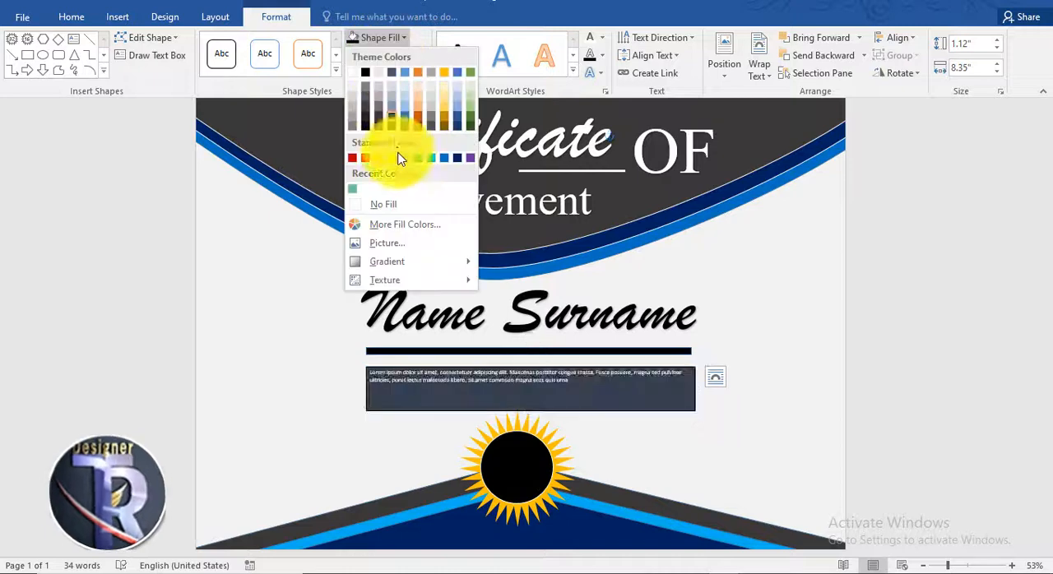
pyautogui.click(403, 207)
pyautogui.click(403, 58)
pyautogui.click(403, 204)
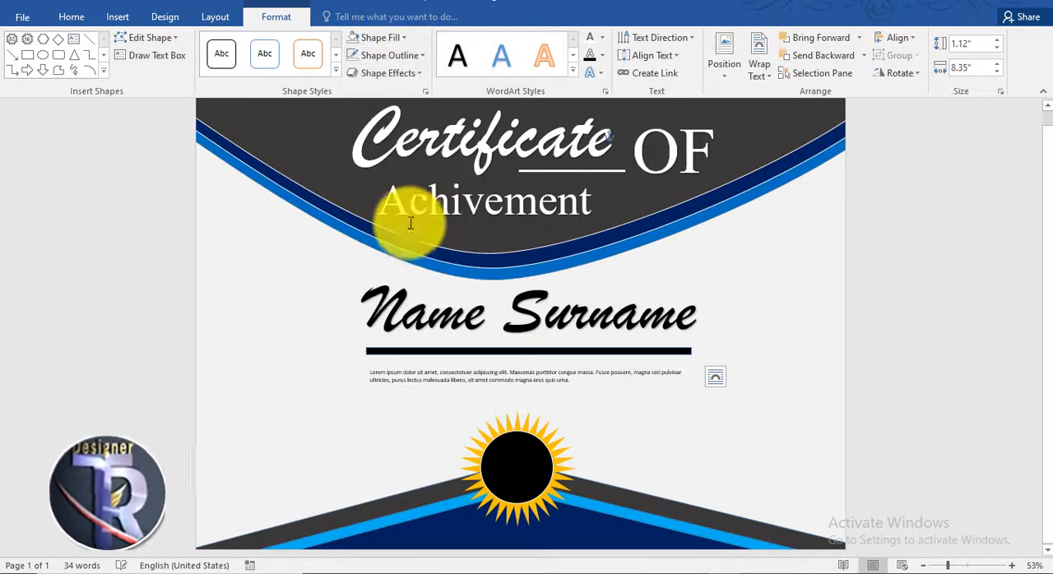
# Format the placeholder paragraph at size 20, centered, and adjust its box to show all the text just below the black bar
pyautogui.click(83, 14)
pyautogui.click(241, 48)
pyautogui.click(241, 48)
pyautogui.click(241, 48)
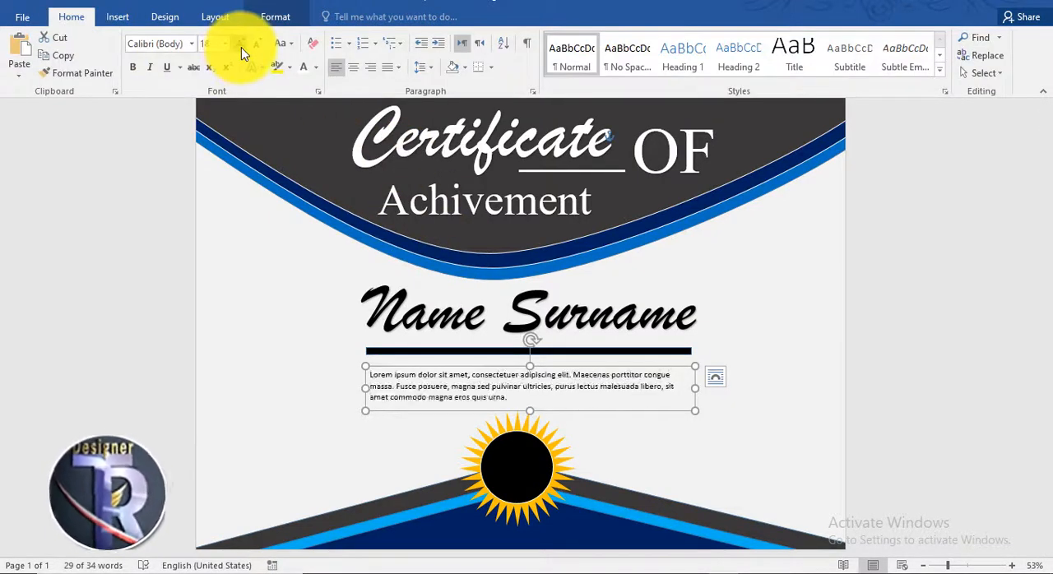
pyautogui.click(241, 47)
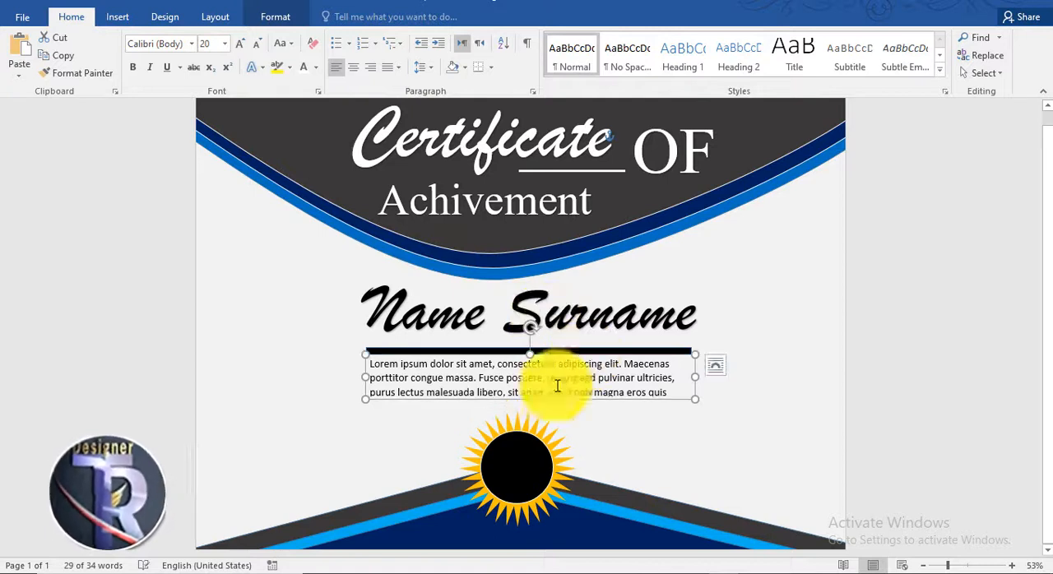
pyautogui.click(353, 66)
pyautogui.moveTo(701, 388); pyautogui.dragTo(710, 393)
pyautogui.moveTo(655, 417); pyautogui.dragTo(653, 420)
pyautogui.click(854, 288)
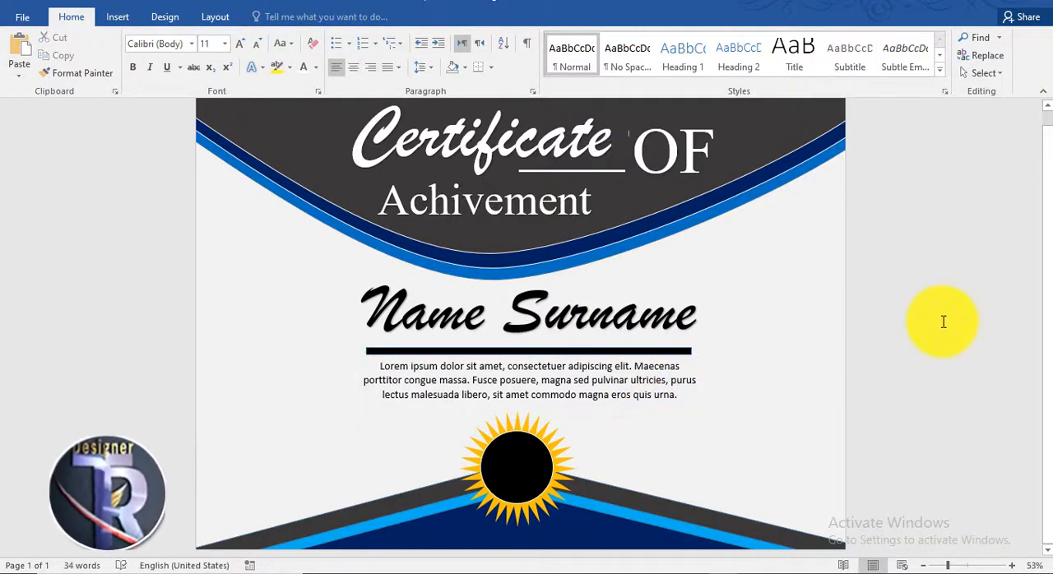
pyautogui.scroll(1, 943, 322)
pyautogui.scroll(-1, 943, 321)
pyautogui.scroll(1, 942, 317)
pyautogui.scroll(-1, 926, 321)
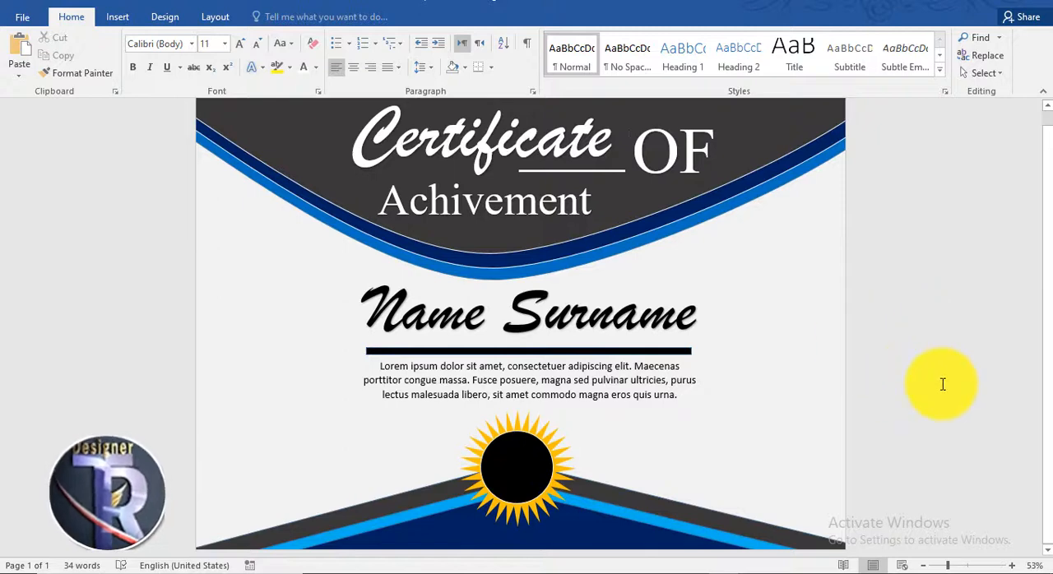
pyautogui.click(123, 18)
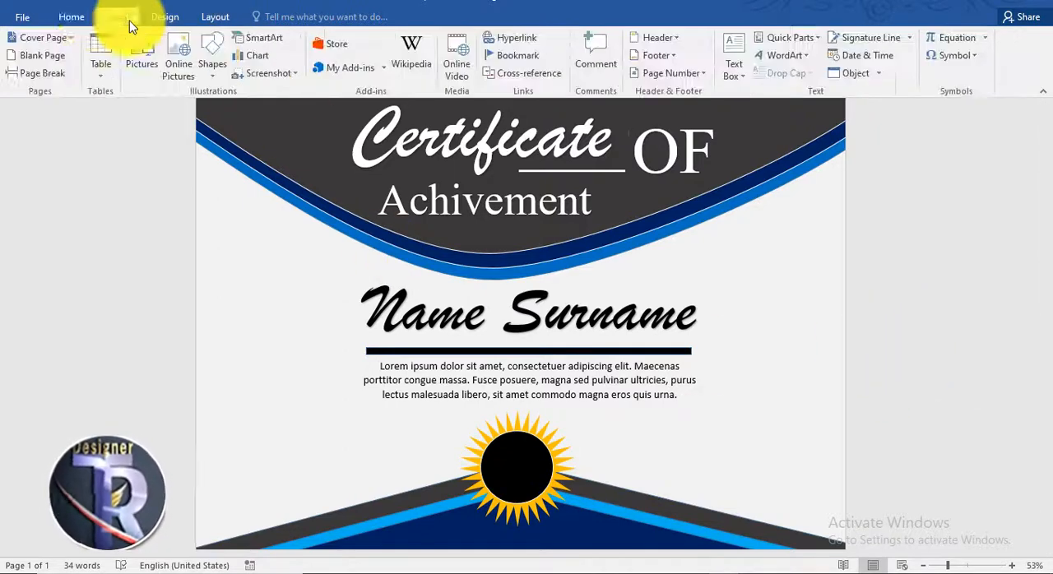
pyautogui.click(72, 16)
# Insert black WordArt, place it in the blank area right of the seal and replace its text with "DATE"
pyautogui.click(116, 16)
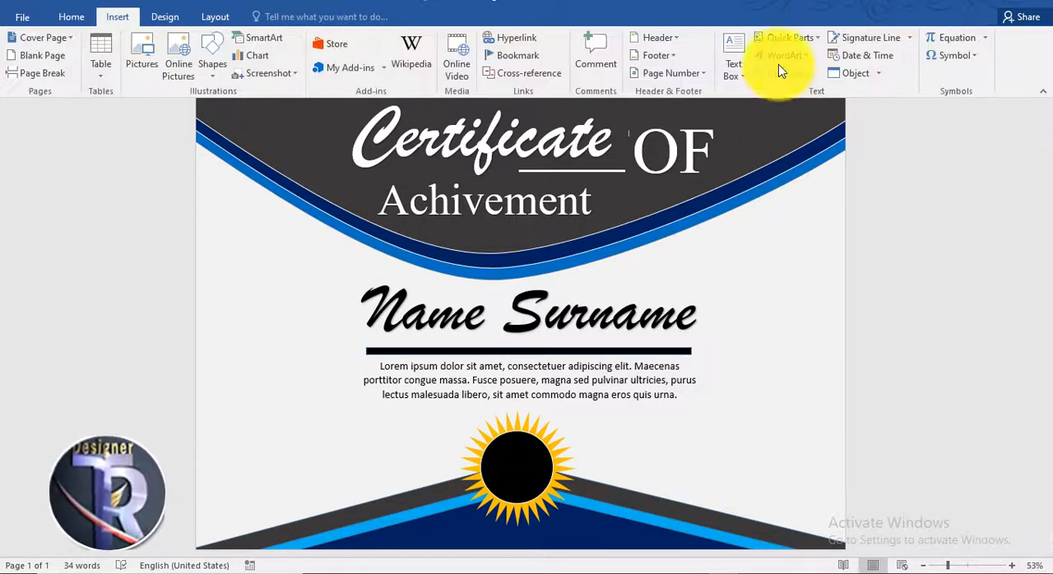
pyautogui.click(773, 56)
pyautogui.click(765, 120)
pyautogui.moveTo(693, 169); pyautogui.dragTo(677, 447)
pyautogui.press('Delete')
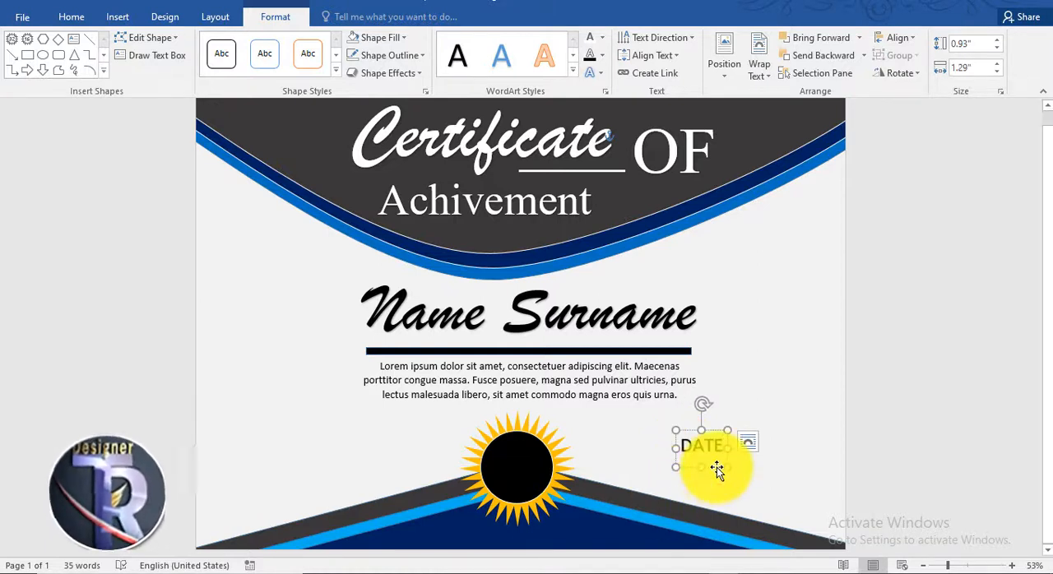
# Copy "DATE" to the left of the seal, change the copy to "Signature", and nudge the original "DATE" slightly toward the seal
pyautogui.moveTo(716, 470); pyautogui.dragTo(365, 496)
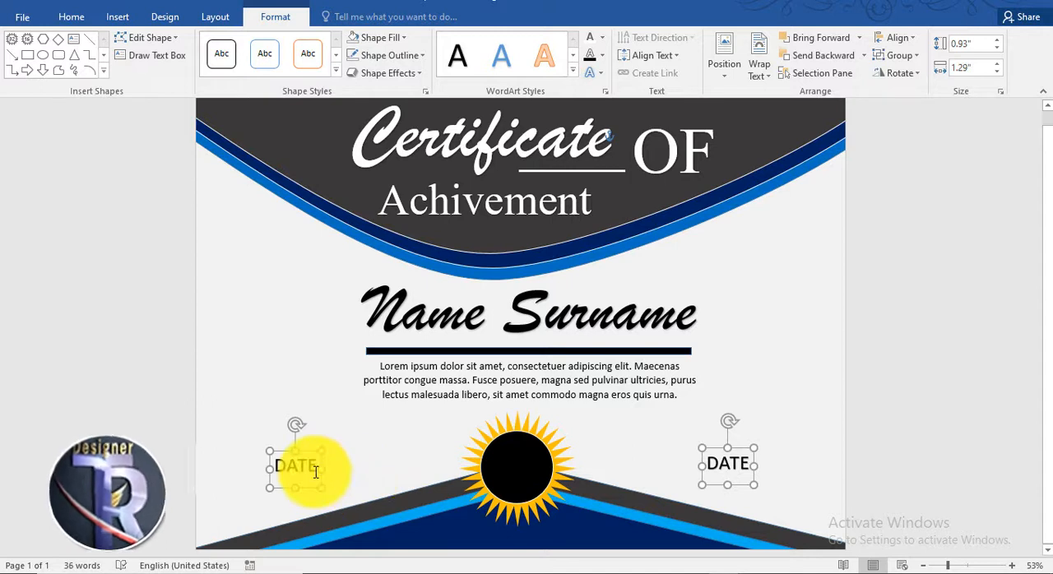
pyautogui.moveTo(318, 469); pyautogui.dragTo(285, 463)
pyautogui.click(328, 482)
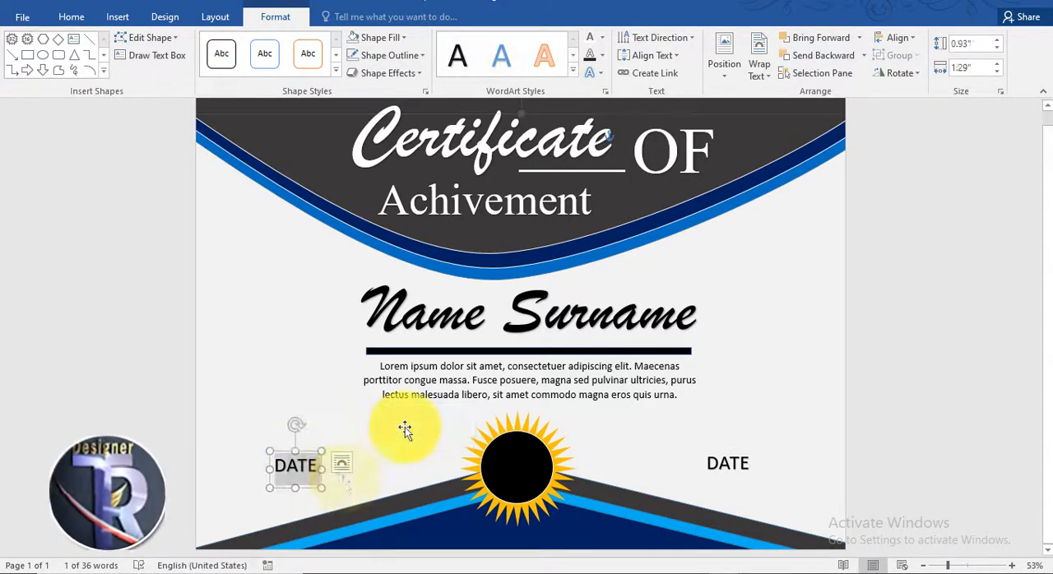
pyautogui.write('SI')
pyautogui.press('BackSpace')
pyautogui.write('ig')
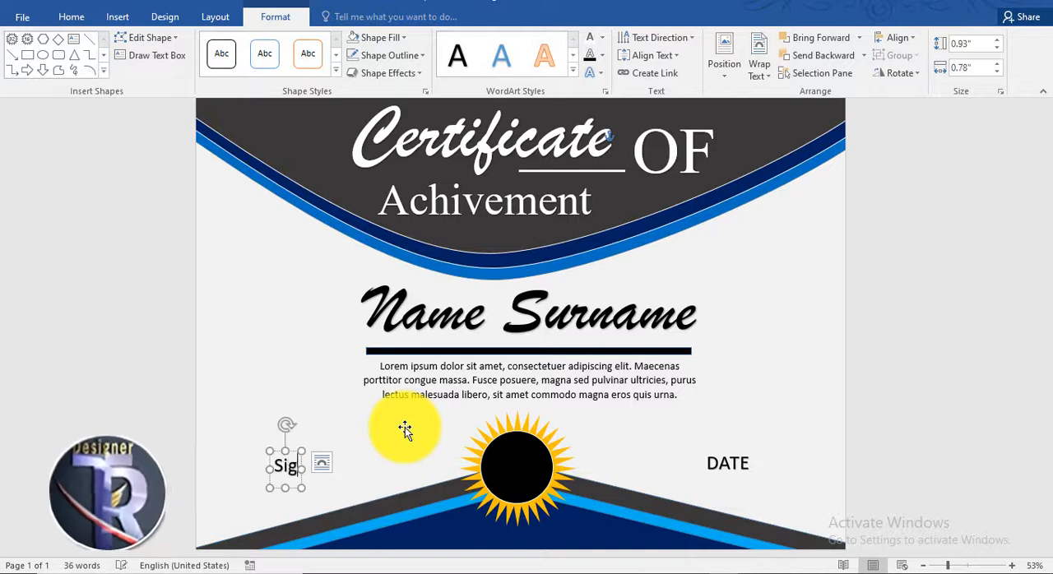
pyautogui.write('nature')
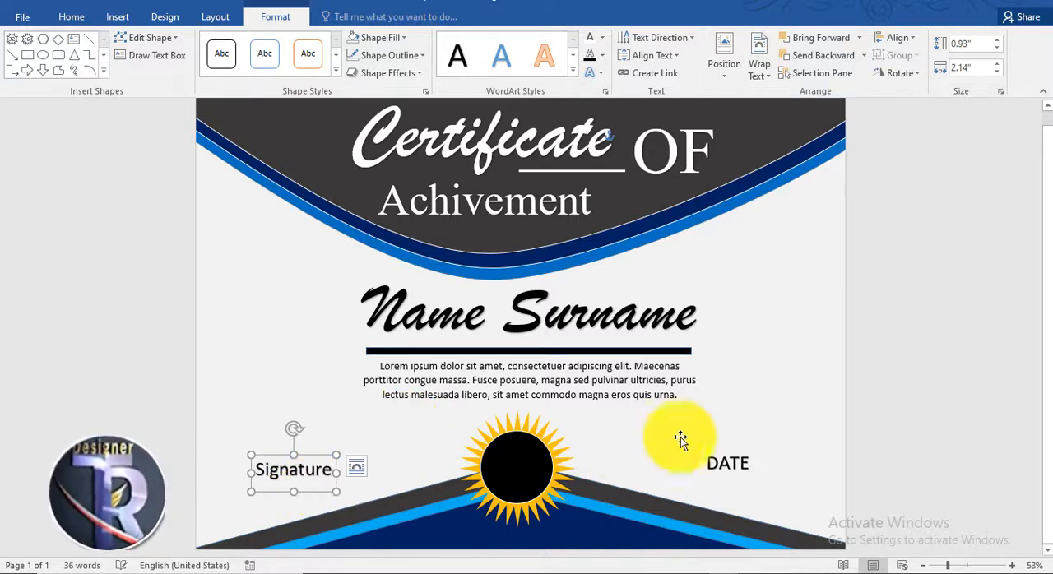
pyautogui.click(738, 452)
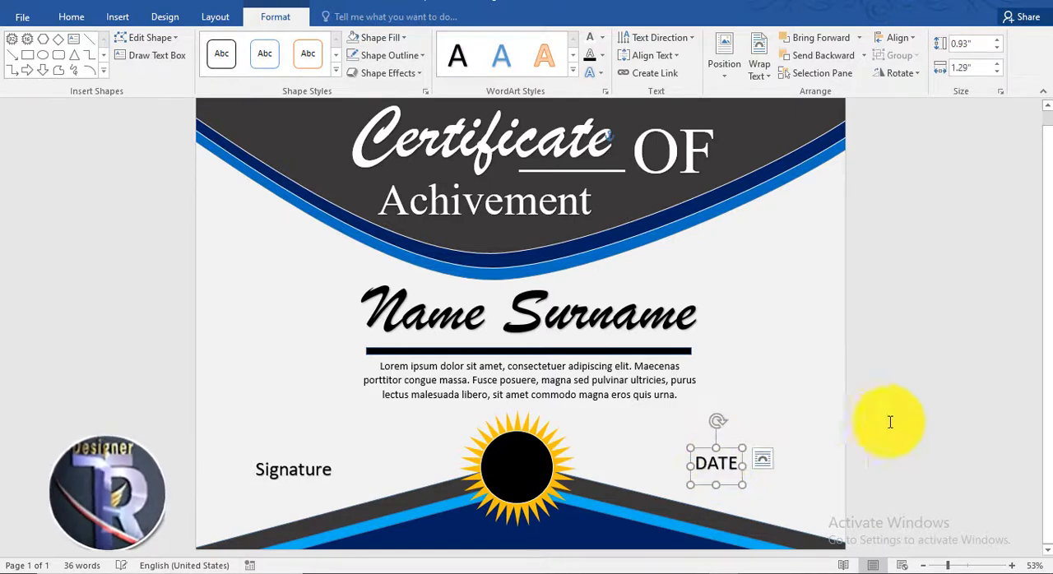
pyautogui.click(888, 418)
# Draw a thin black bar about 0.05" by 1.98" above "Signature" and place a copy of it above "DATE"
pyautogui.click(117, 17)
pyautogui.click(212, 58)
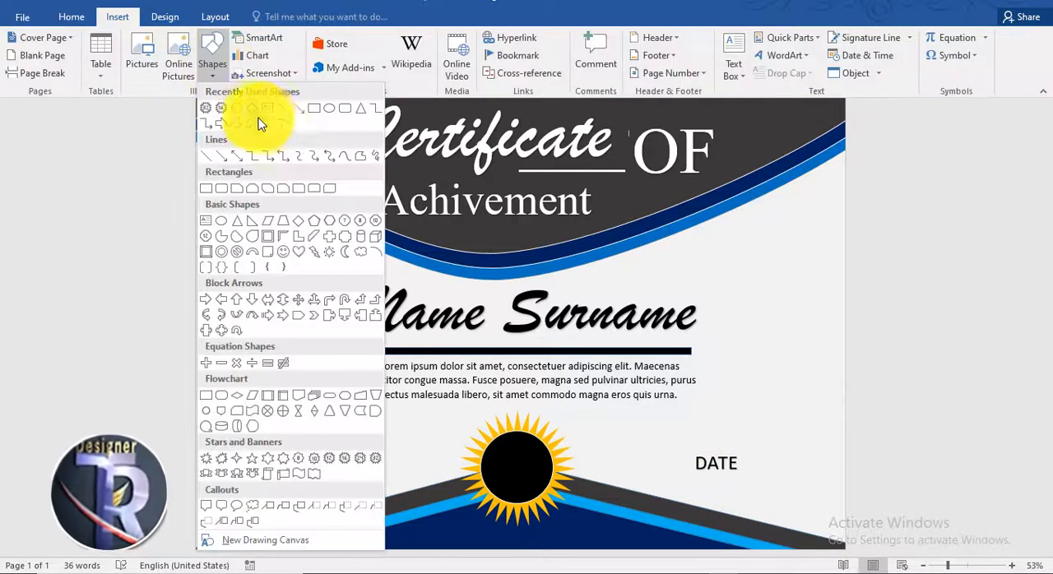
pyautogui.click(320, 116)
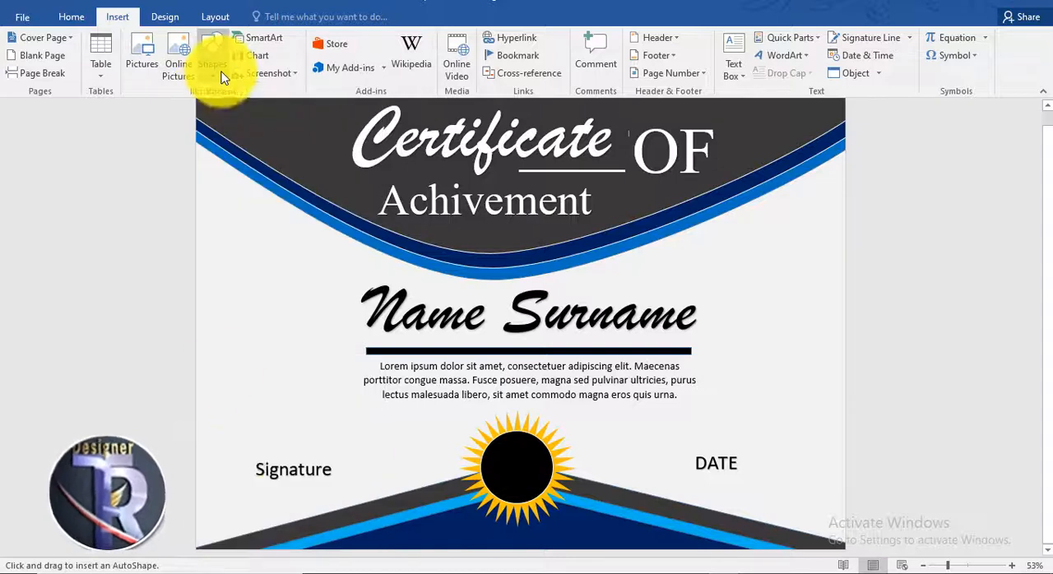
pyautogui.moveTo(255, 456); pyautogui.dragTo(313, 455)
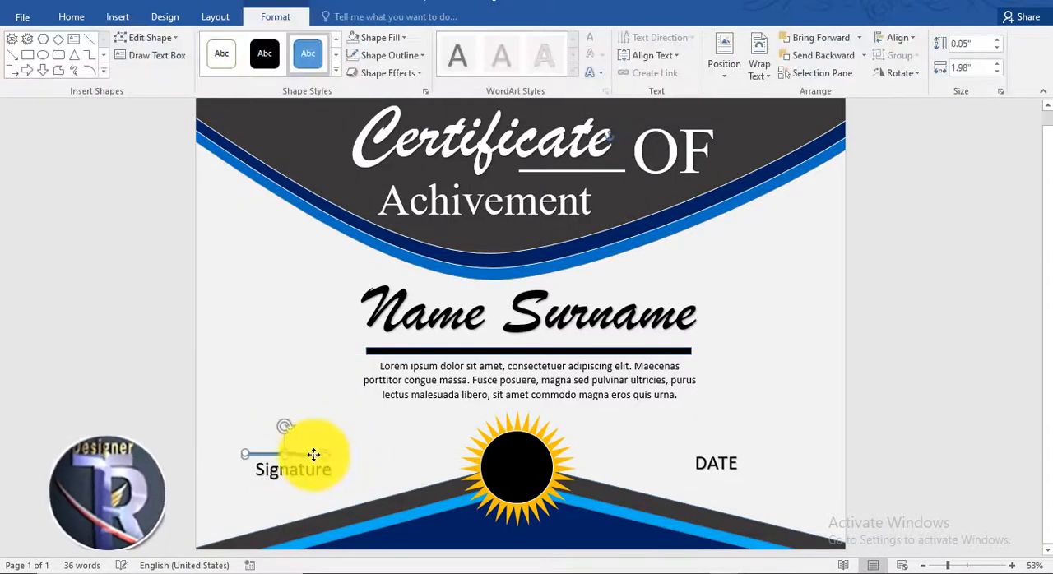
pyautogui.click(260, 55)
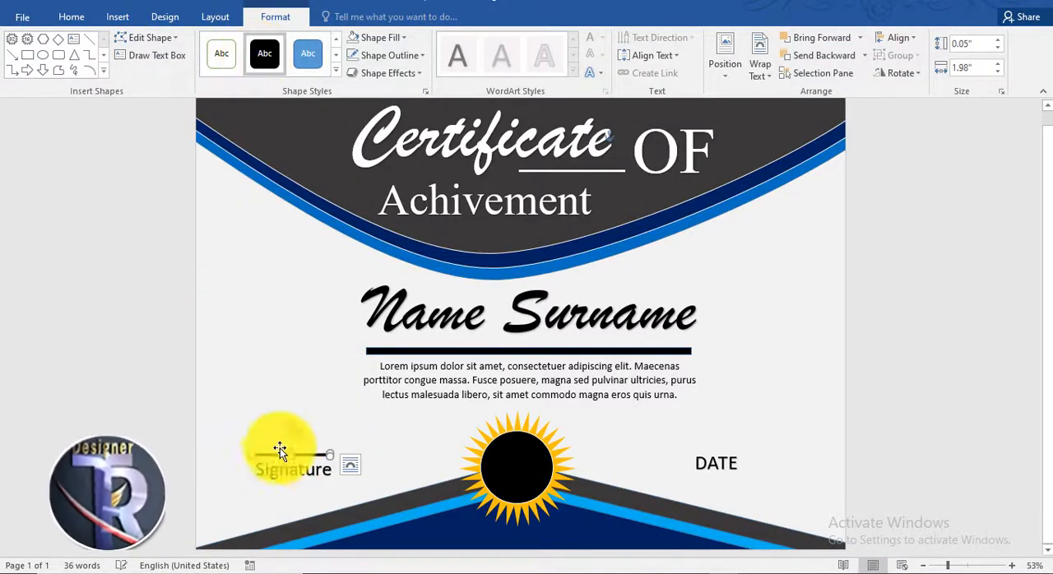
pyautogui.moveTo(303, 455)
pyautogui.mouseDown()
pyautogui.moveTo(433, 467)
pyautogui.moveTo(701, 455)
pyautogui.mouseUp()
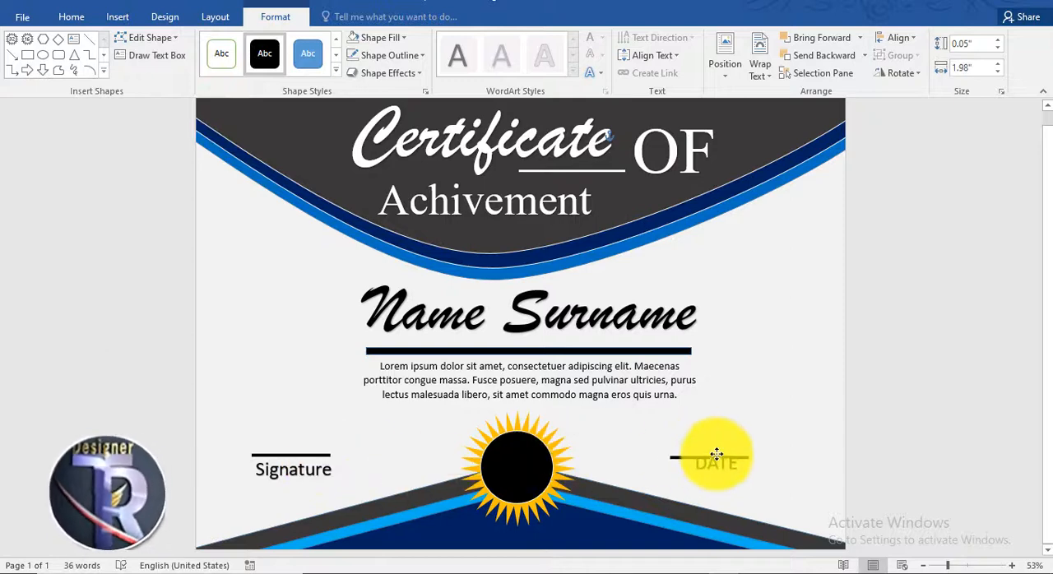
pyautogui.click(924, 393)
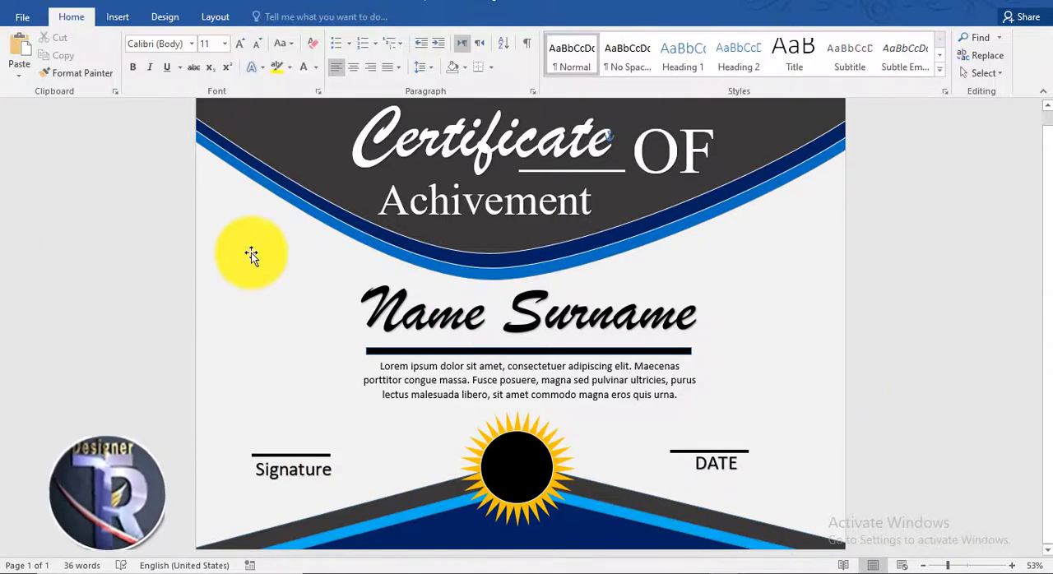
# Insert the handwritten signature picture and change its text wrapping so it can be positioned freely
pyautogui.click(126, 13)
pyautogui.click(150, 62)
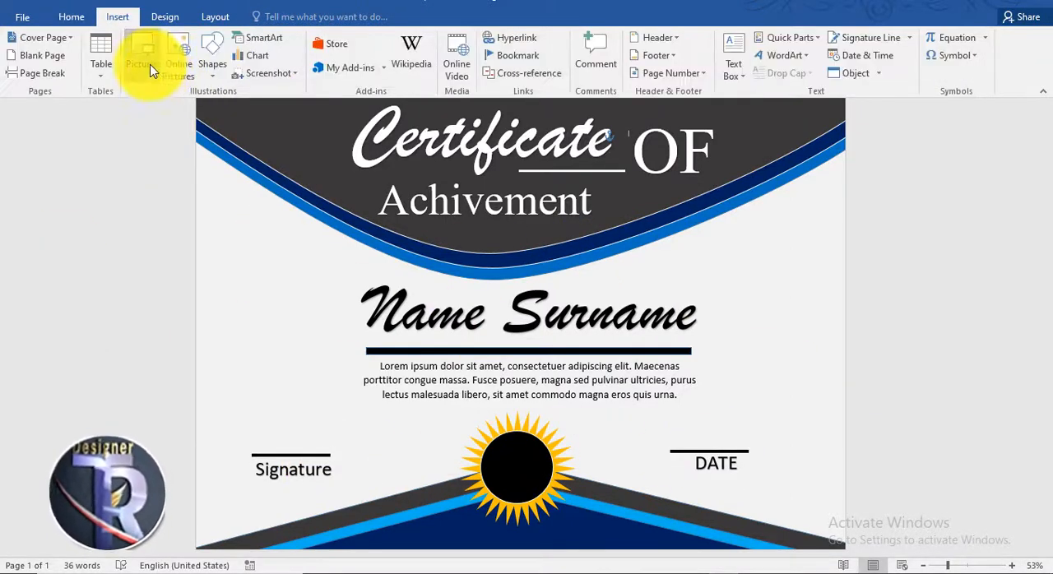
pyautogui.doubleClick(358, 254)
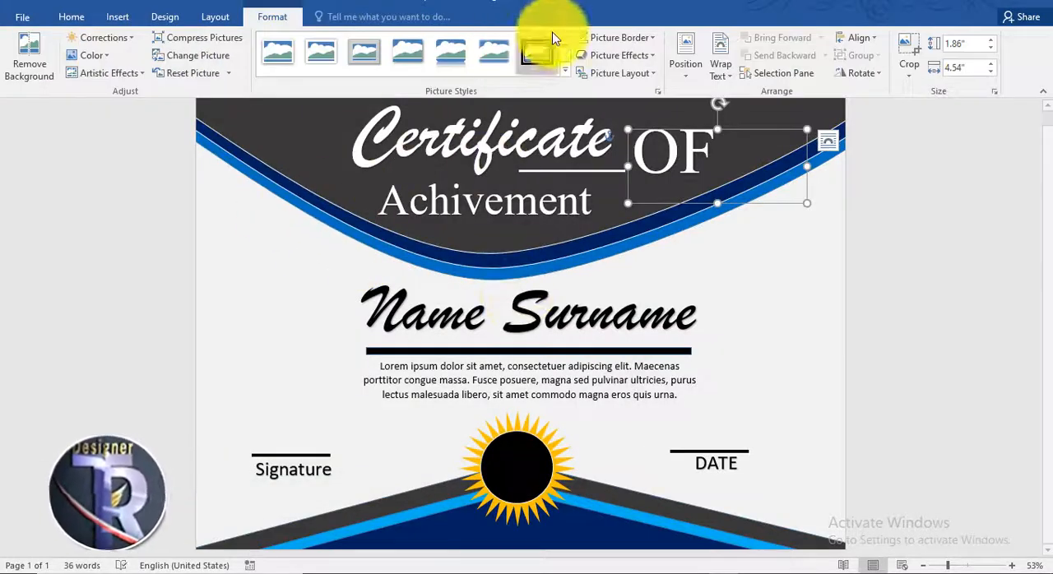
pyautogui.click(721, 64)
pyautogui.click(771, 217)
# Shrink the signature picture and place it directly above the "Signature" line
pyautogui.moveTo(747, 189)
pyautogui.mouseDown()
pyautogui.moveTo(446, 329)
pyautogui.moveTo(340, 425)
pyautogui.mouseUp()
pyautogui.moveTo(392, 447); pyautogui.dragTo(337, 403)
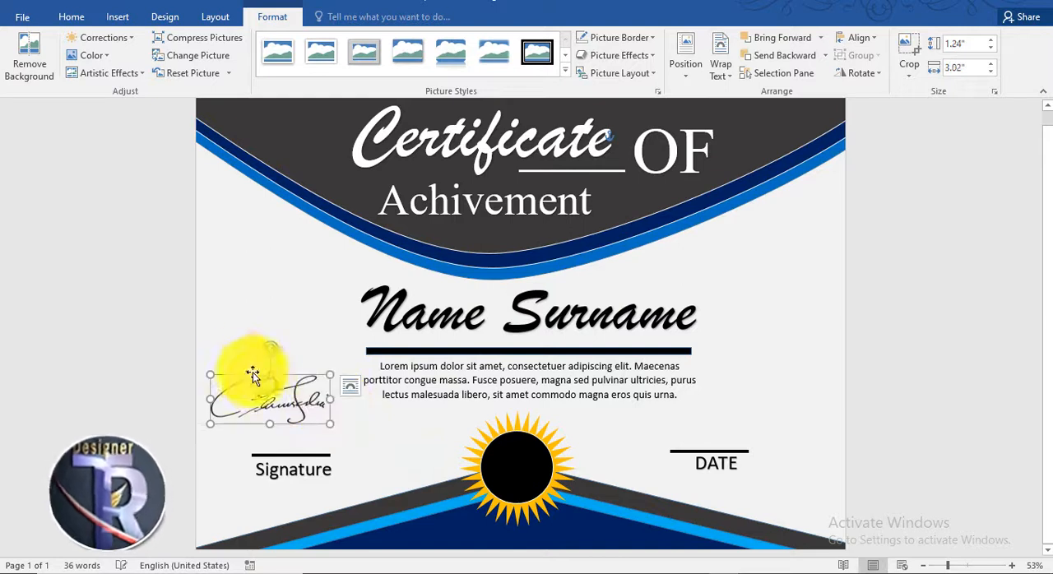
pyautogui.moveTo(259, 384); pyautogui.dragTo(276, 413)
pyautogui.moveTo(345, 453)
pyautogui.mouseDown()
pyautogui.moveTo(322, 427)
pyautogui.moveTo(304, 437)
pyautogui.mouseUp()
pyautogui.moveTo(251, 415); pyautogui.dragTo(278, 427)
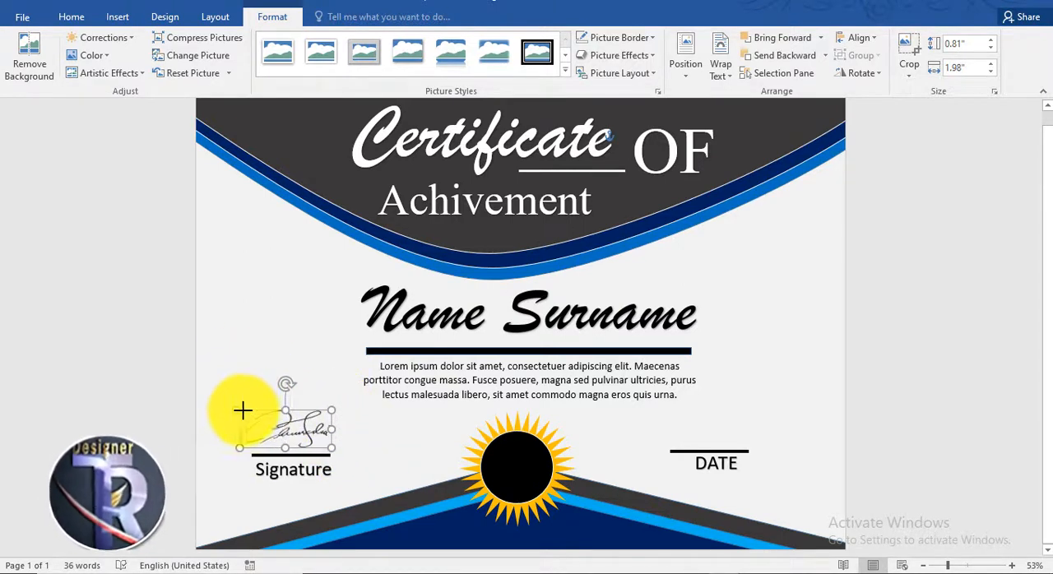
pyautogui.click(910, 366)
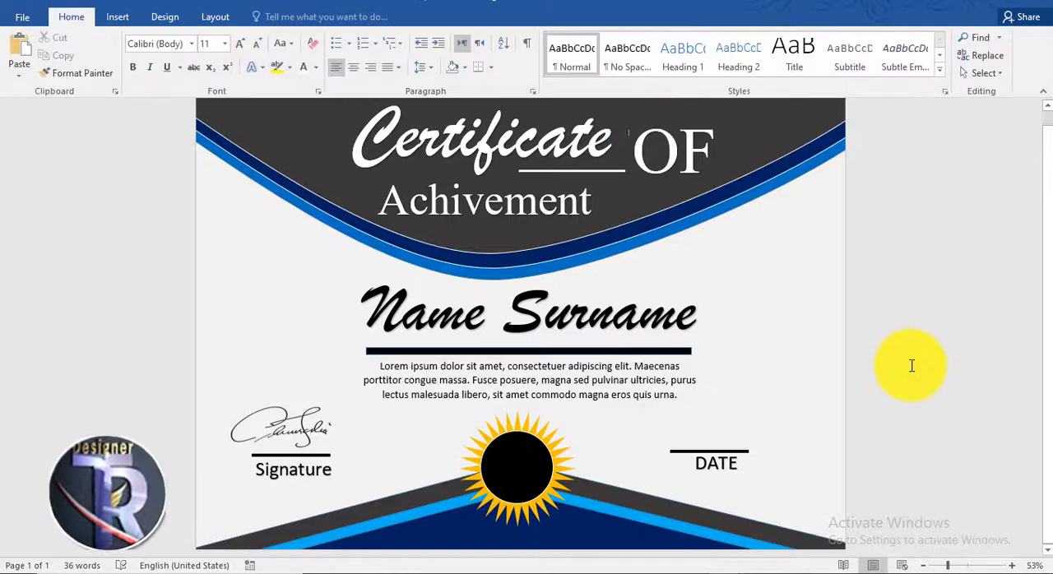
# Insert a black WordArt reading "dd-mm-yy" and centre it just above the bar over "DATE"
pyautogui.click(117, 17)
pyautogui.click(790, 56)
pyautogui.click(765, 82)
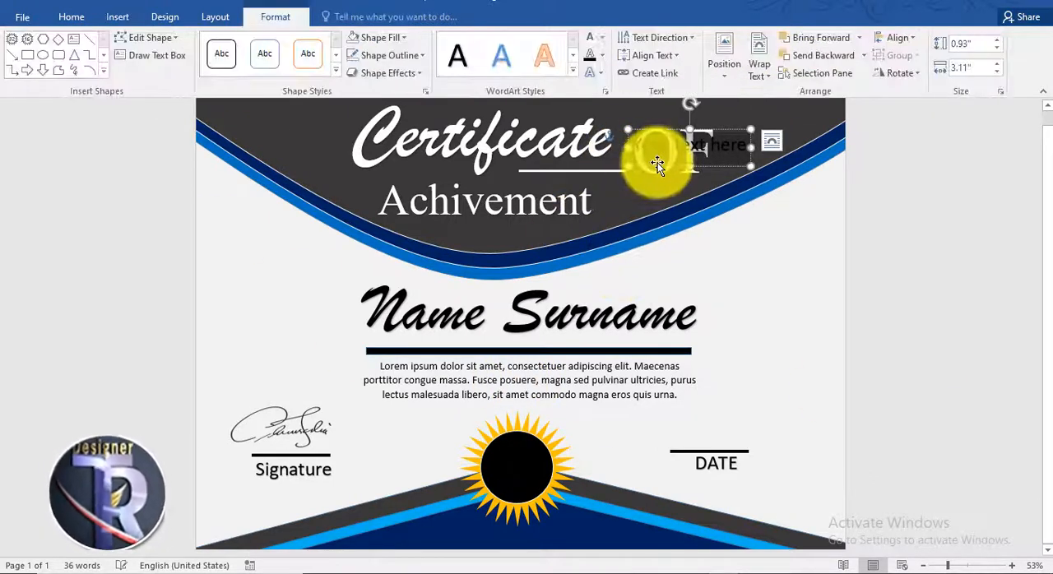
pyautogui.moveTo(654, 158); pyautogui.dragTo(729, 430)
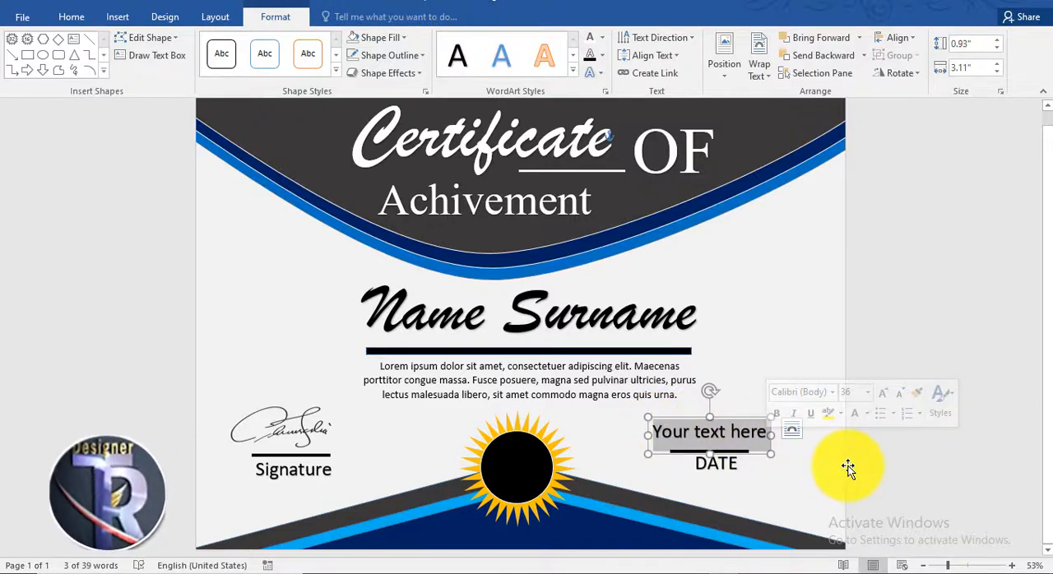
pyautogui.write('mm-yy')
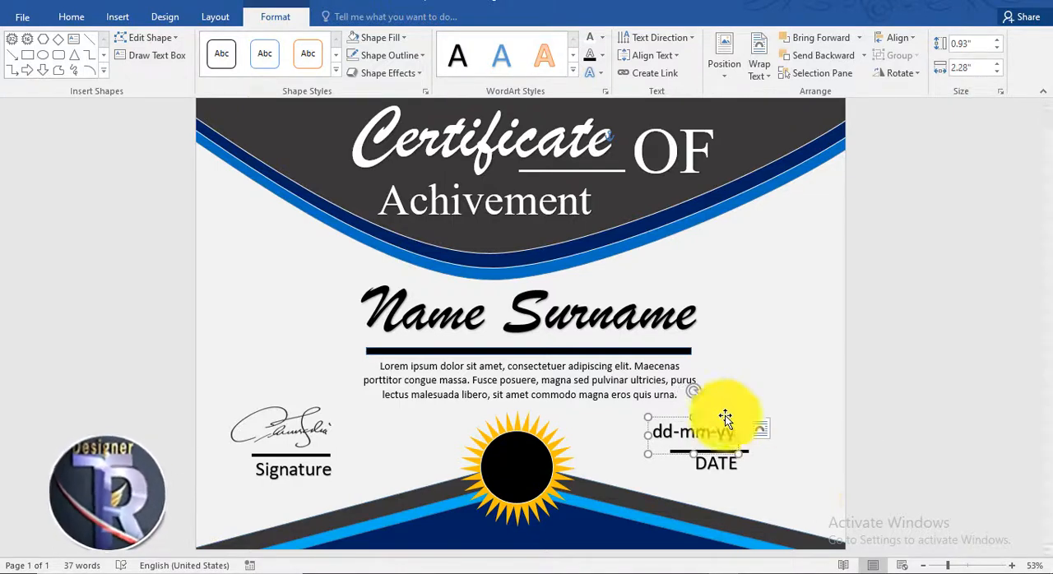
pyautogui.moveTo(723, 419); pyautogui.dragTo(730, 419)
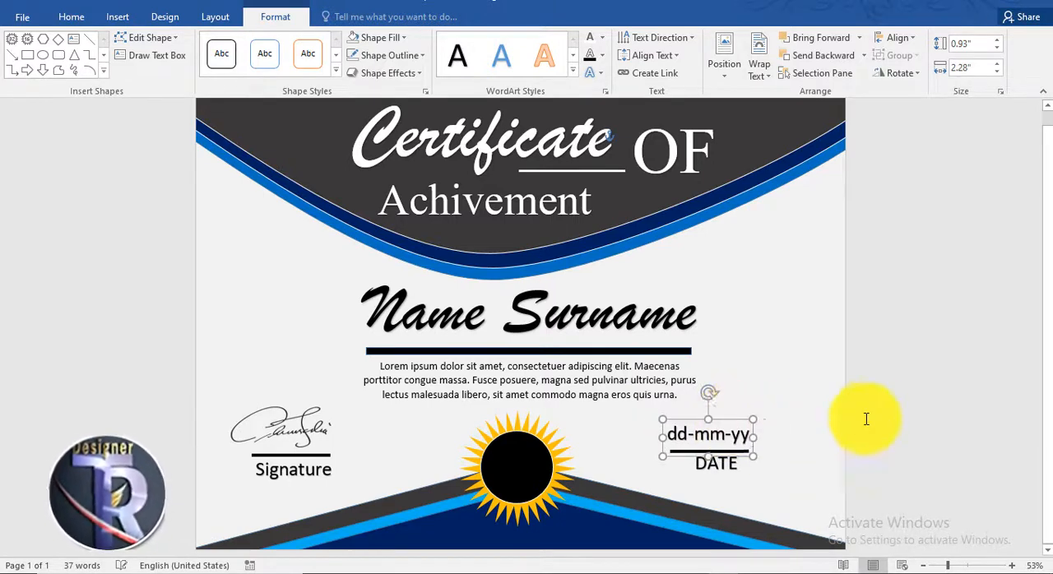
pyautogui.click(870, 416)
# Enlarge the "DATE" and "Signature" labels to 48 pt and recentre them beneath their bars
pyautogui.click(730, 476)
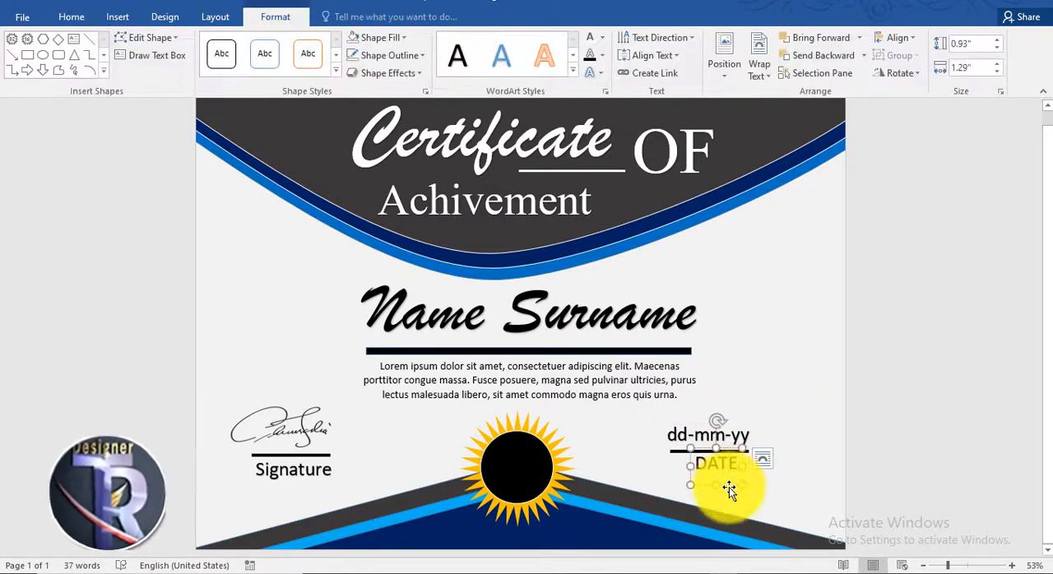
pyautogui.click(71, 16)
pyautogui.click(239, 43)
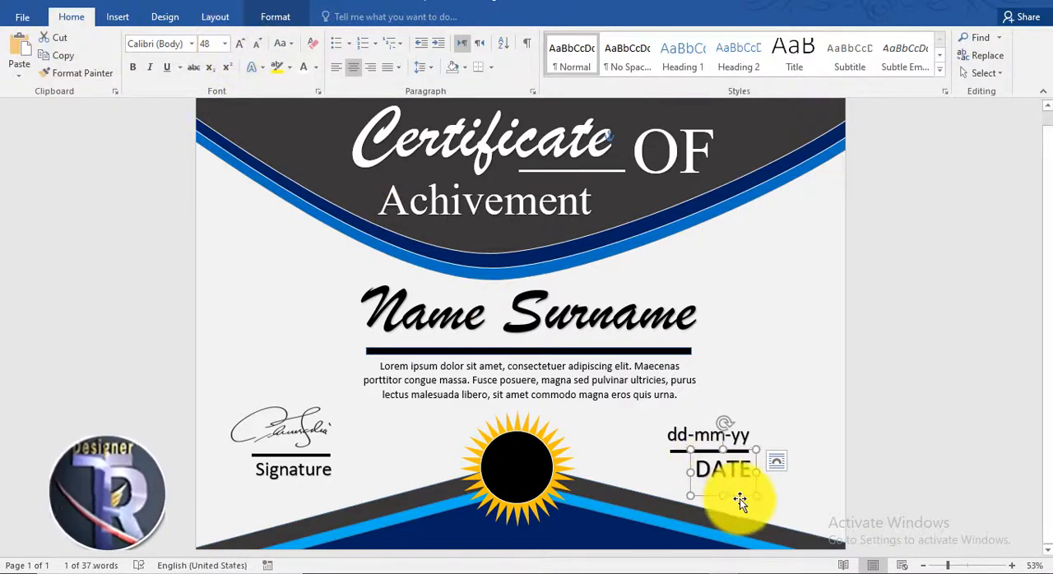
pyautogui.click(304, 484)
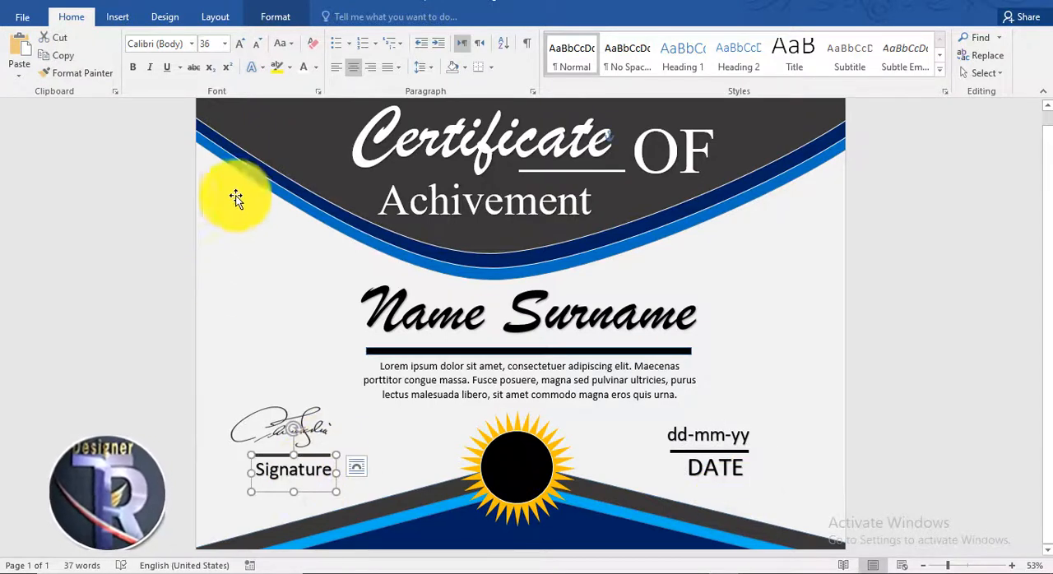
pyautogui.click(240, 42)
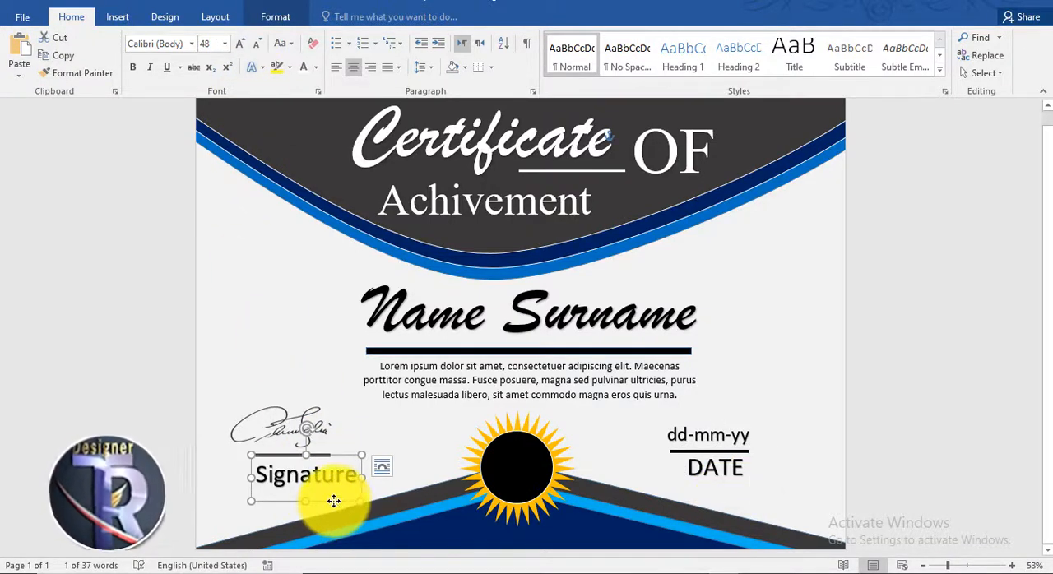
pyautogui.moveTo(333, 501); pyautogui.dragTo(320, 504)
# Lengthen the bar above "Signature" to slightly wider than the label and centre it just above the text
pyautogui.click(322, 453)
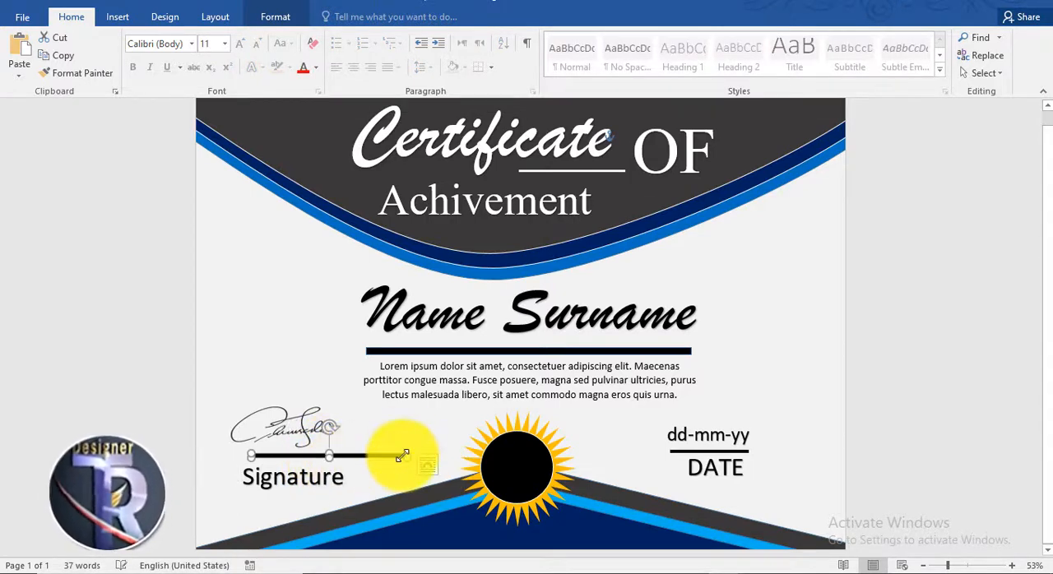
pyautogui.moveTo(392, 452); pyautogui.dragTo(358, 463)
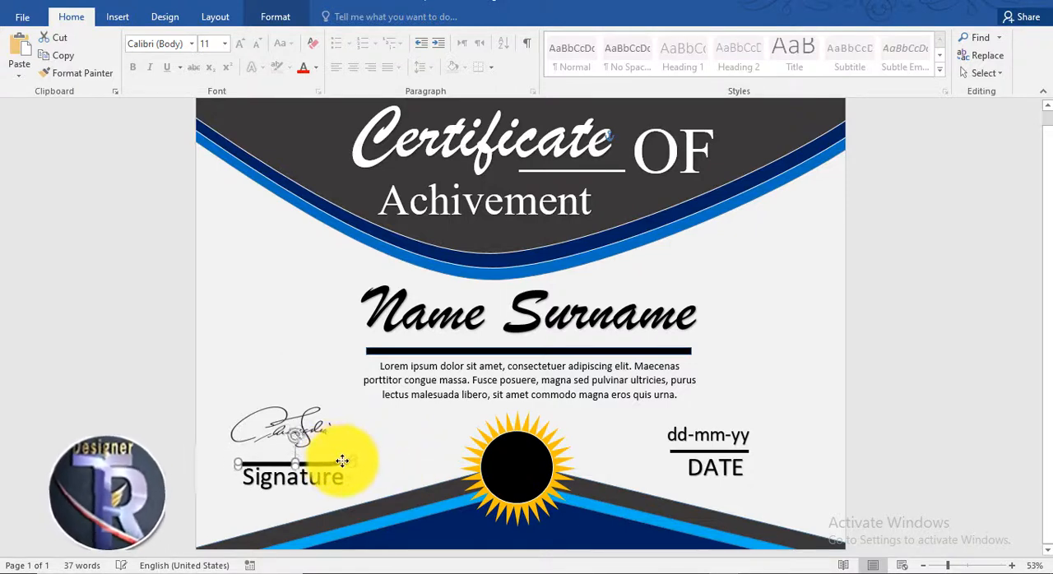
pyautogui.moveTo(342, 461); pyautogui.dragTo(340, 458)
# Enlarge the handwritten signature picture slightly and place it just above its bar
pyautogui.click(296, 421)
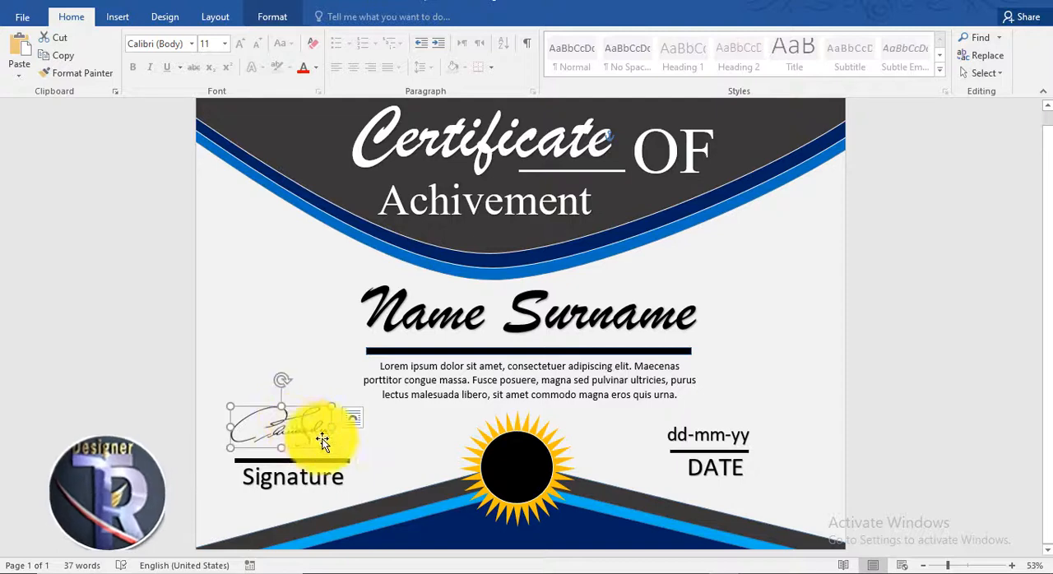
pyautogui.moveTo(336, 449); pyautogui.dragTo(339, 453)
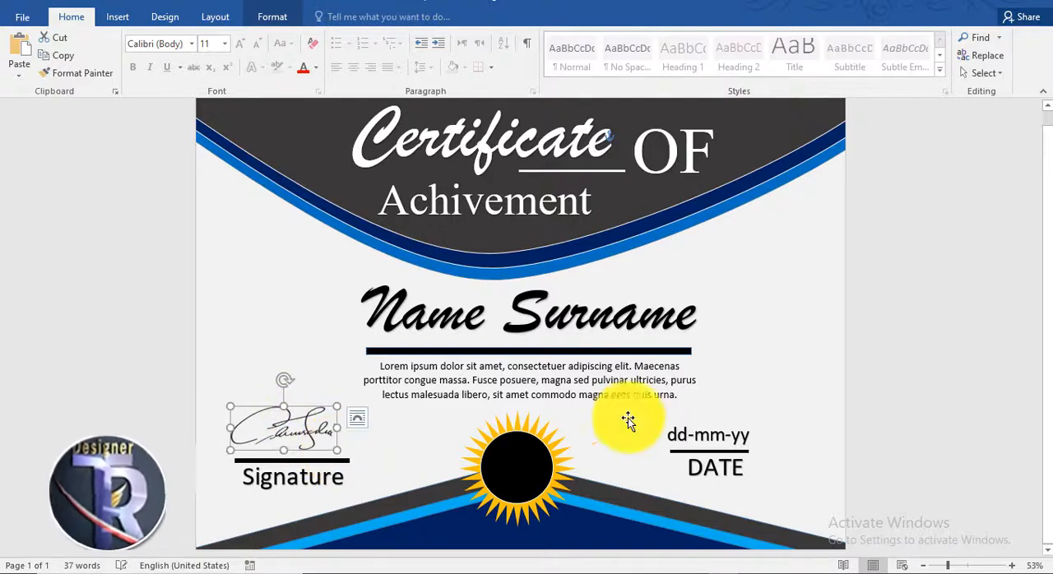
pyautogui.click(959, 358)
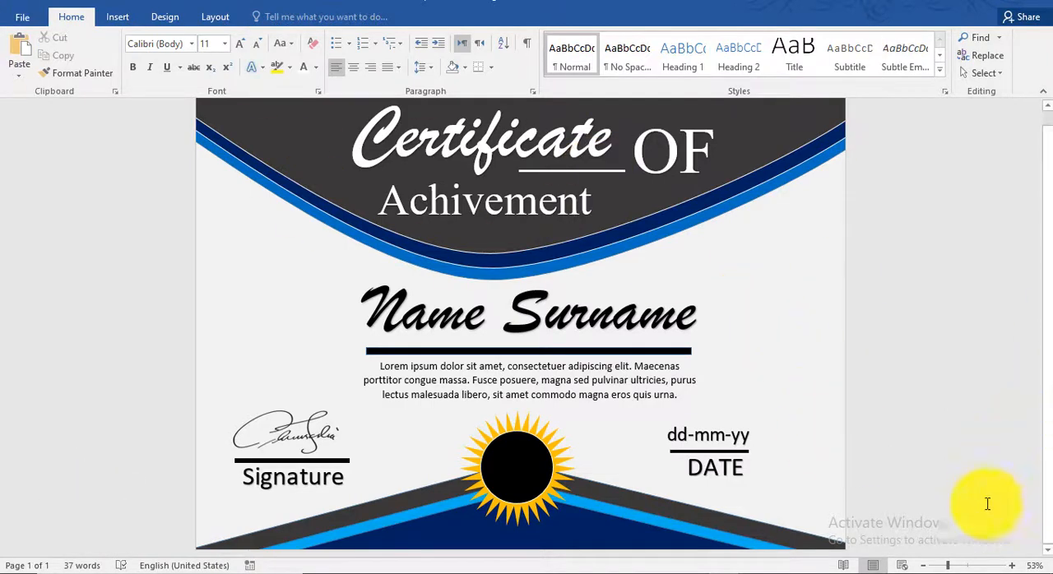
pyautogui.click(964, 566)
pyautogui.moveTo(961, 566); pyautogui.dragTo(951, 566)
pyautogui.scroll(-2, 767, 239)
pyautogui.scroll(2, 767, 238)
pyautogui.scroll(-1, 766, 239)
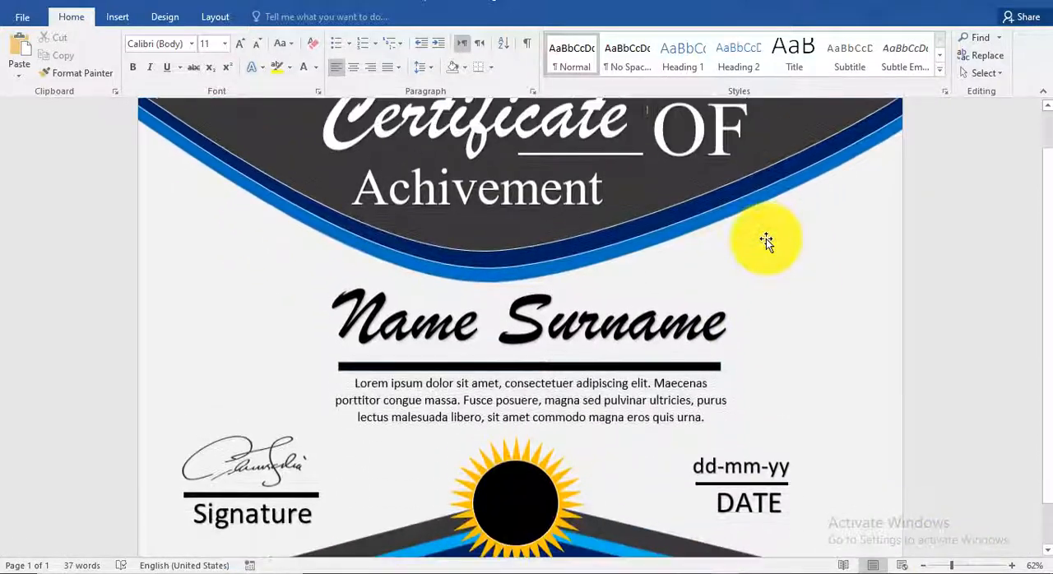